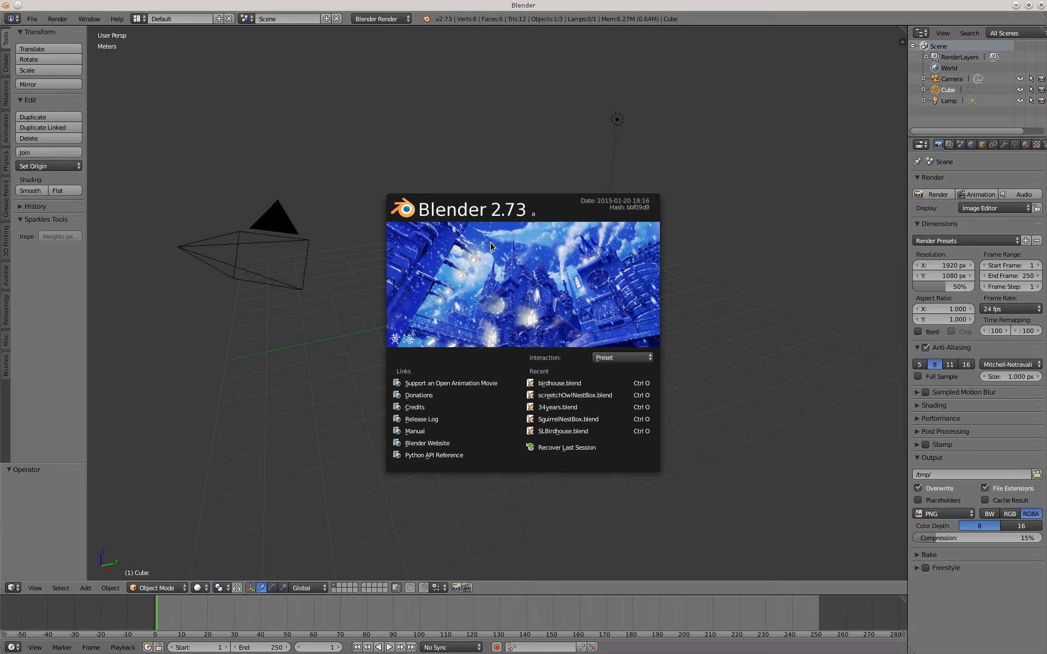
- Dismiss the splash screen and enter Edit Mode on the default cube
left_click(476, 218)
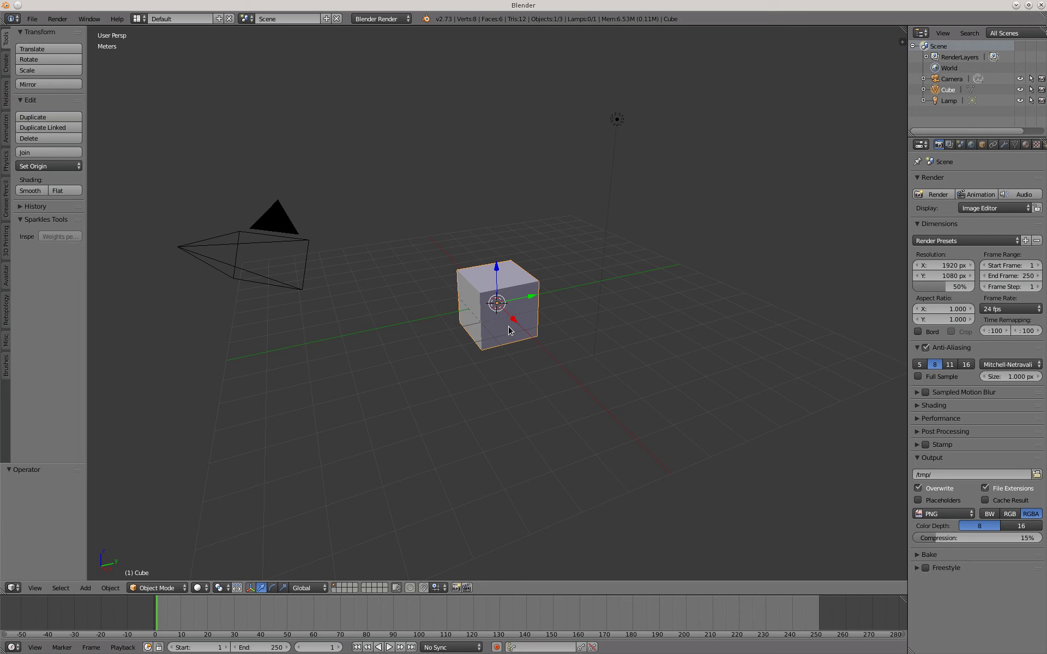
key("a")
key("a")
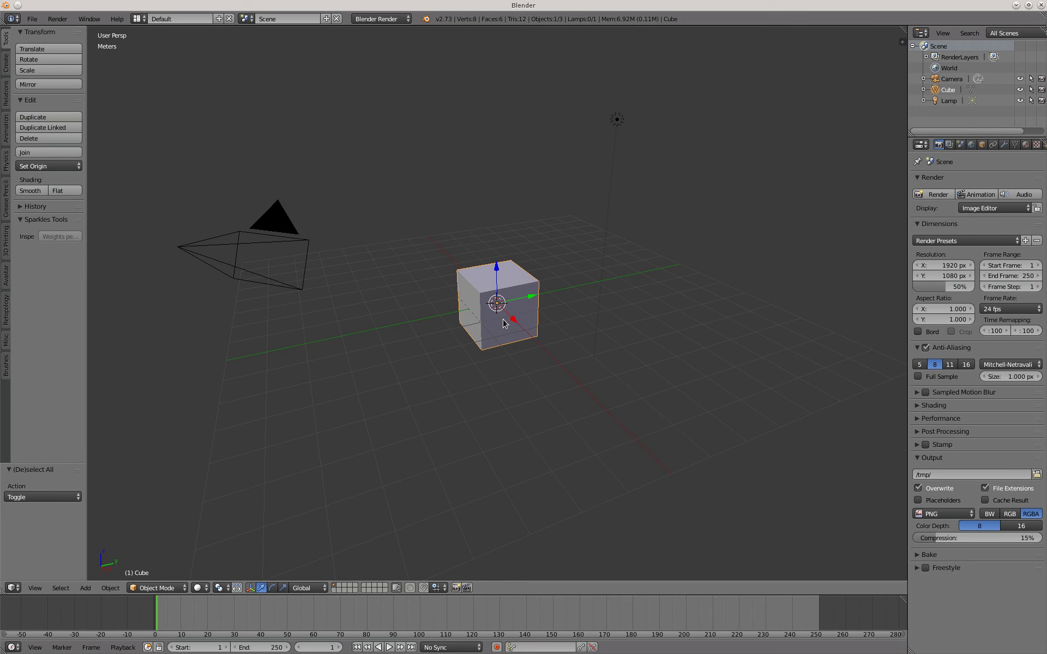
left_click(163, 588)
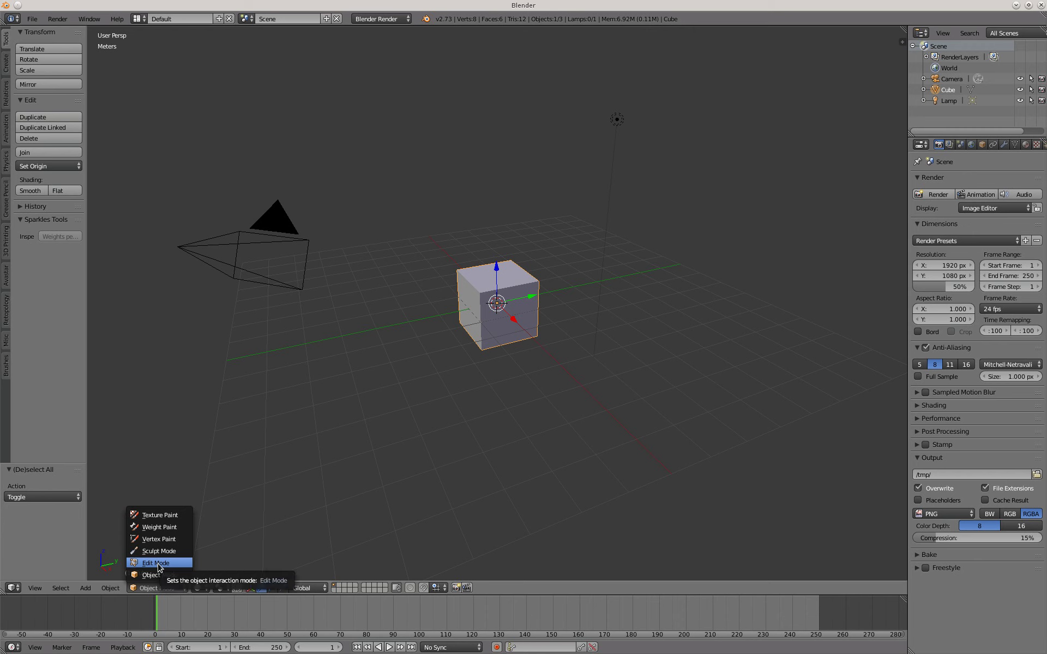
left_click(159, 564)
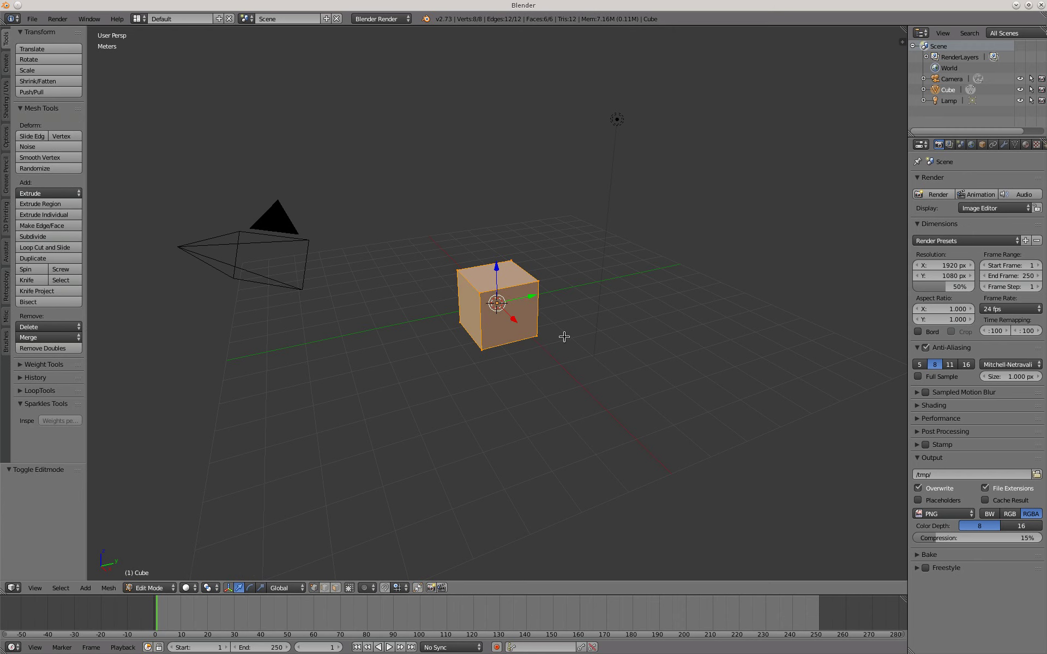
- Show the cube closer up in the front view with orthographic projection
key("KP_1")
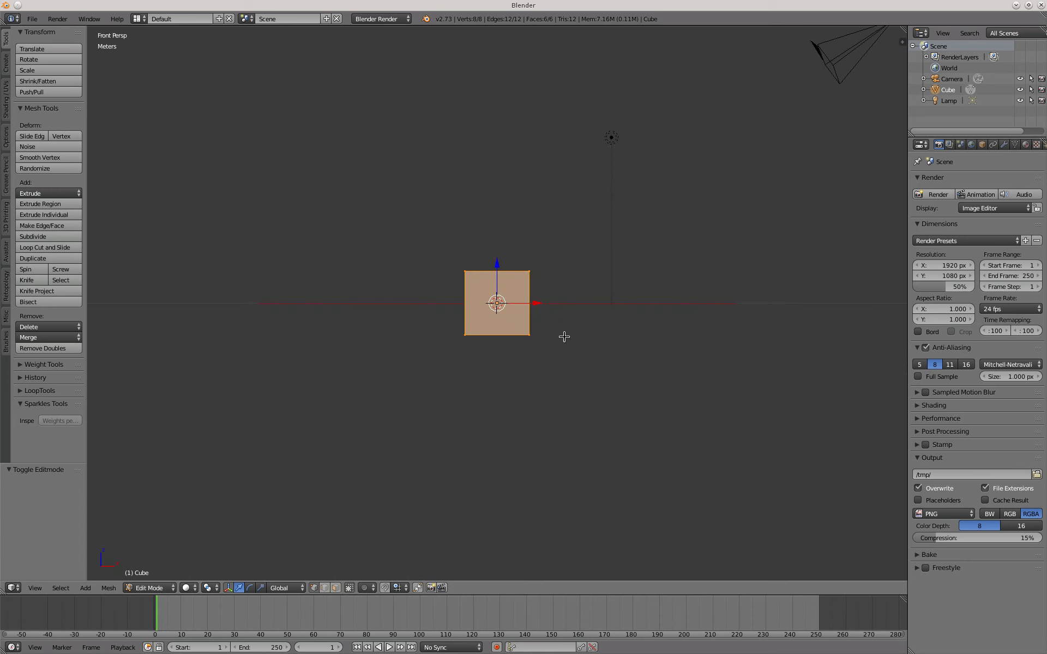
scroll(563, 337, "up", 2)
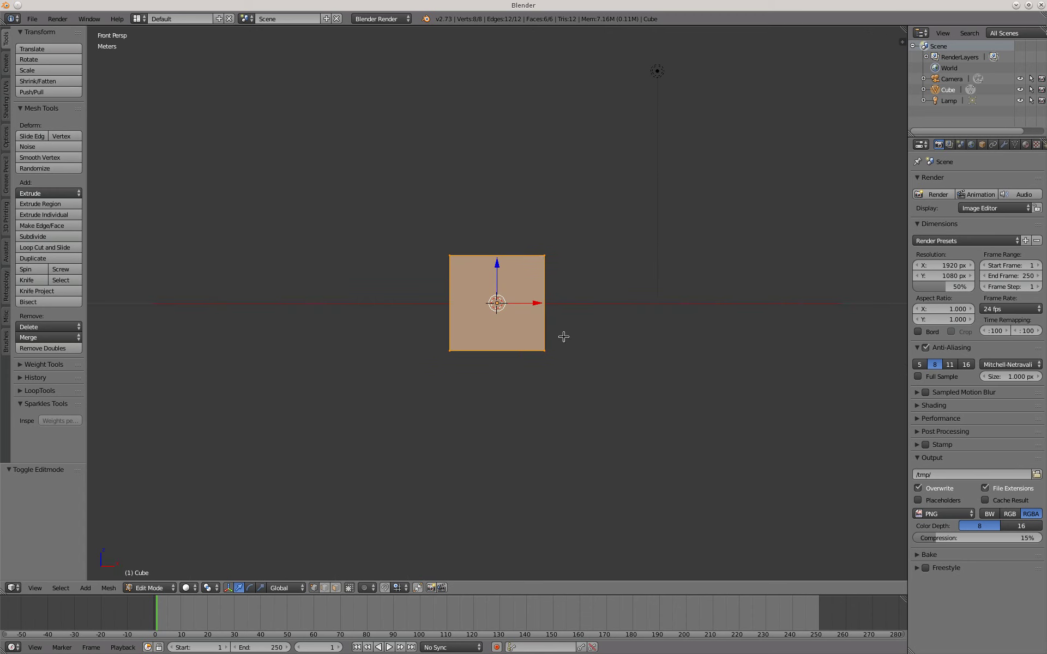
scroll(564, 337, "up", 1)
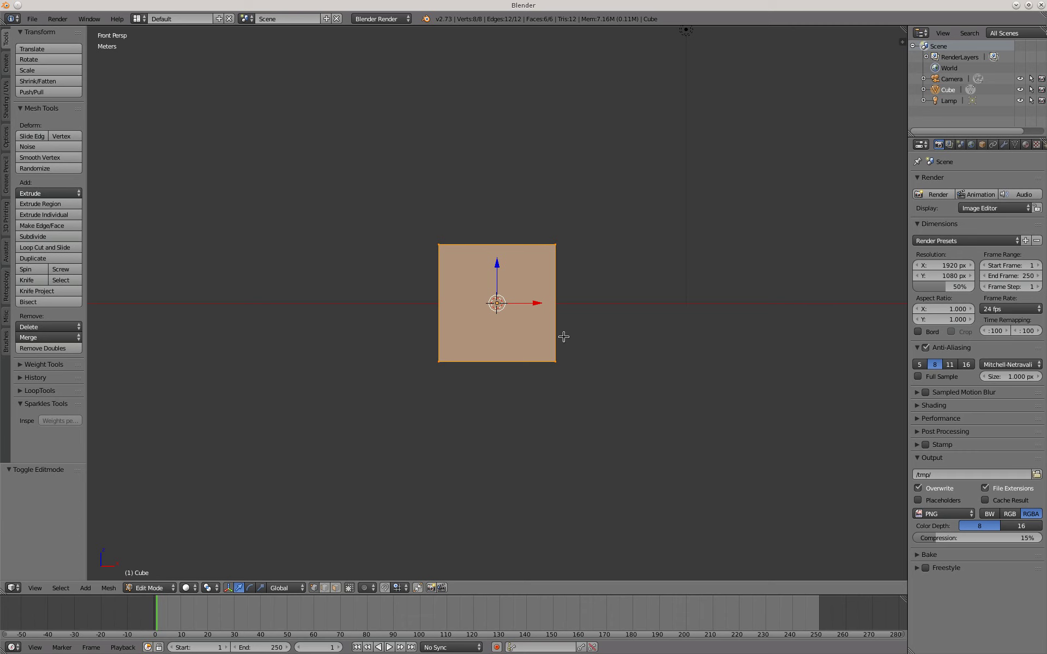
key("KP_5")
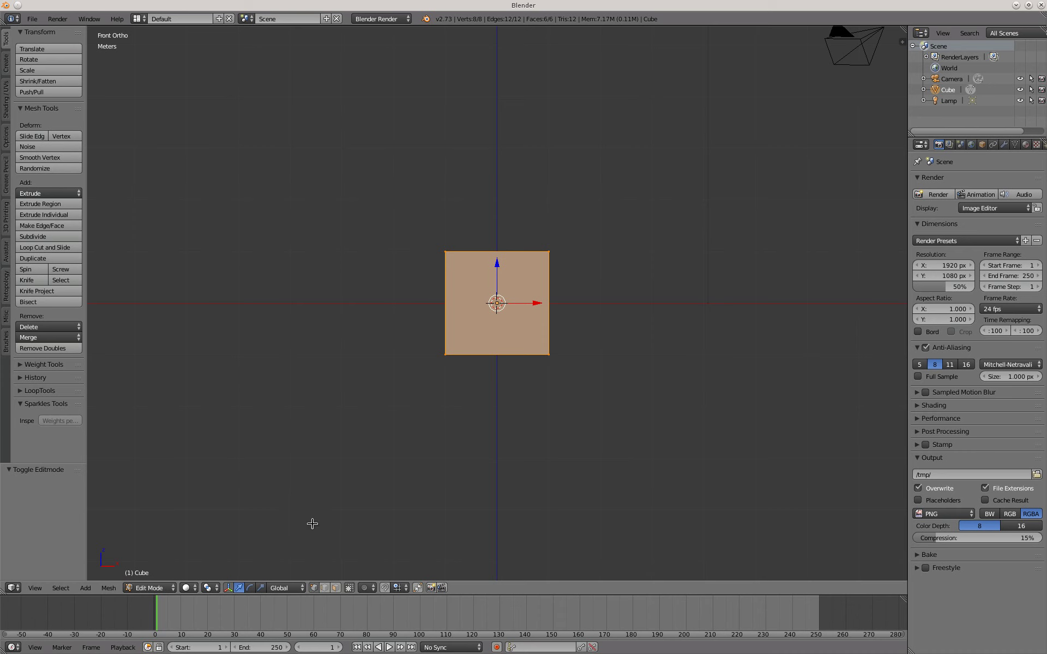
- Switch to edge selection, deselect the whole mesh and let selections reach geometry hidden behind the front faces
left_click(326, 588)
key("ctrl+Tab")
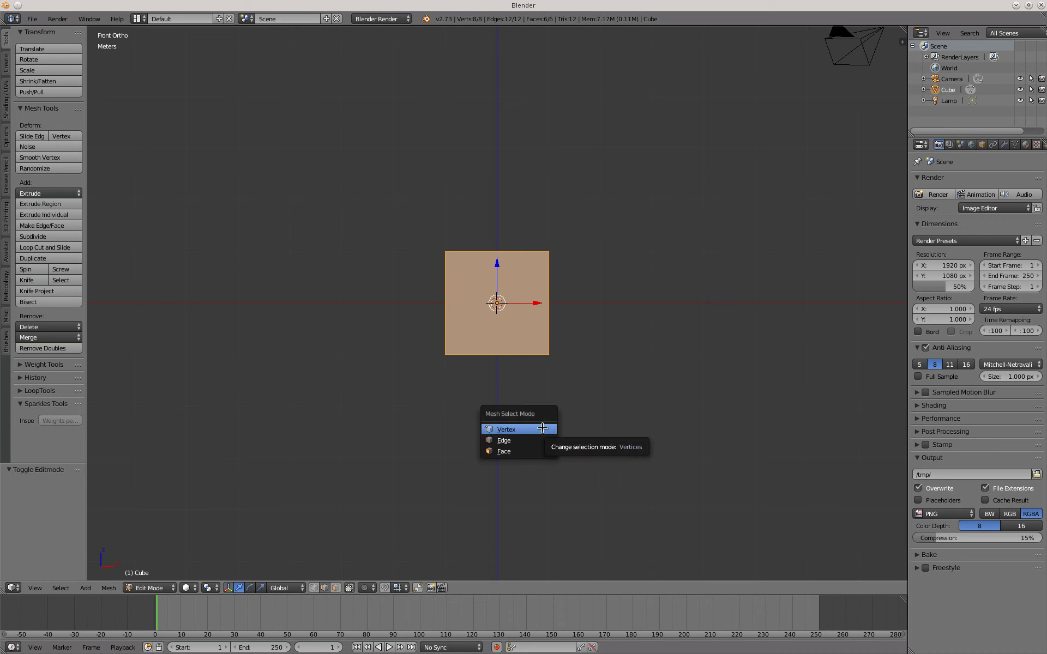
left_click(543, 429)
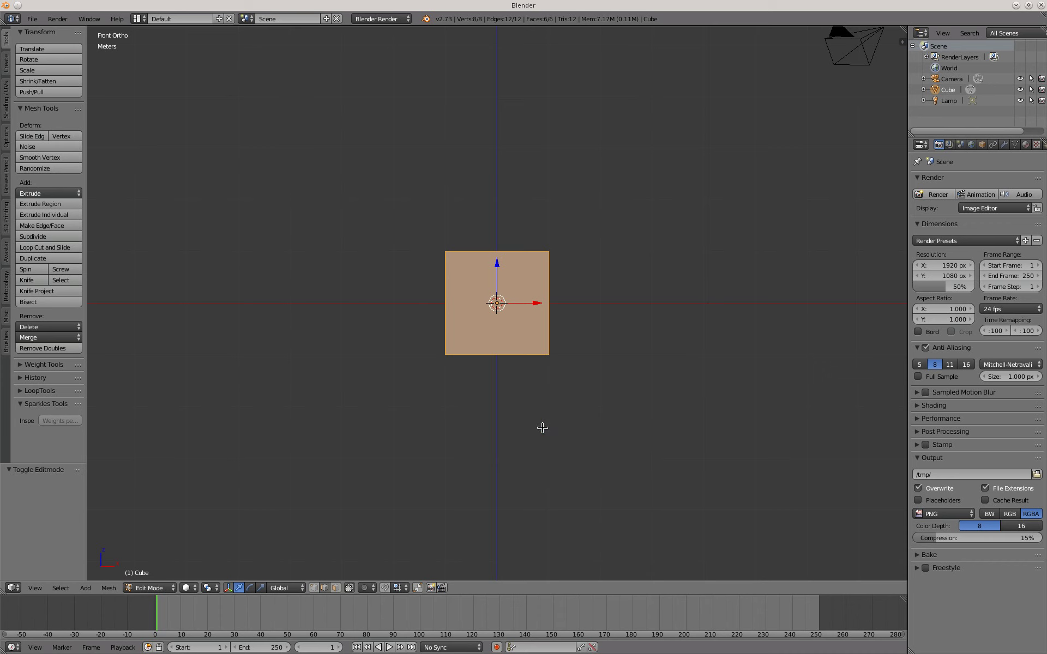
key("a")
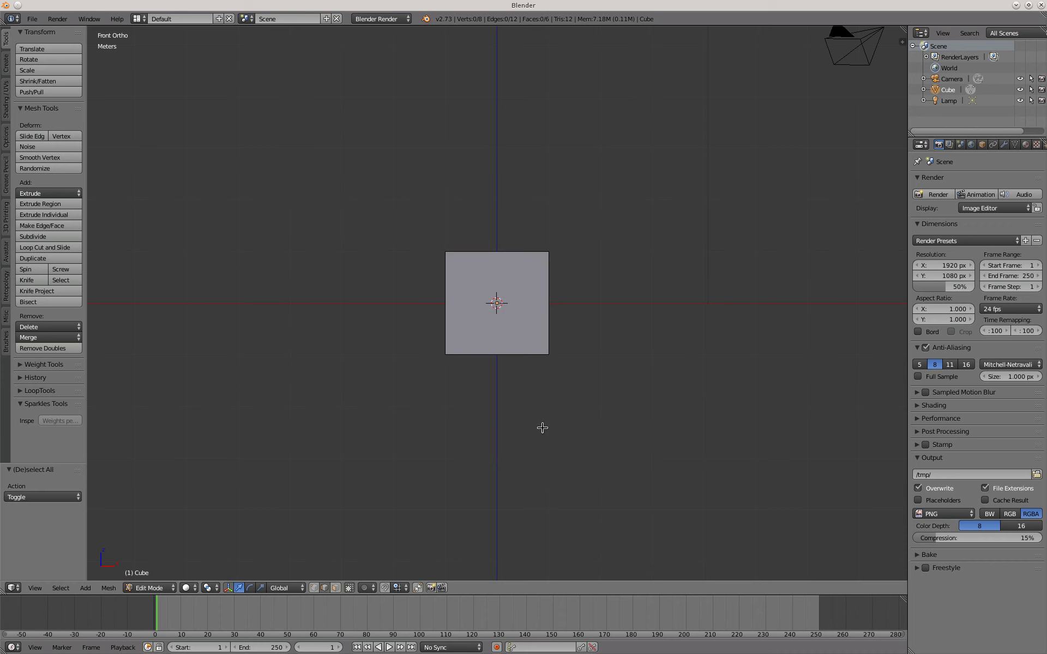
key("a")
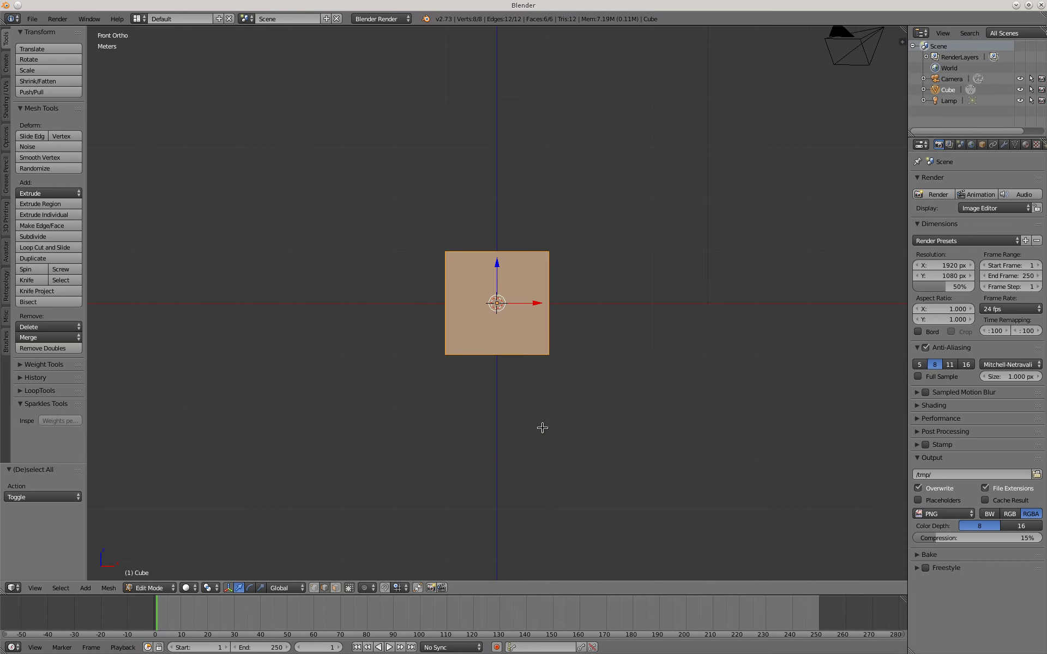
key("a")
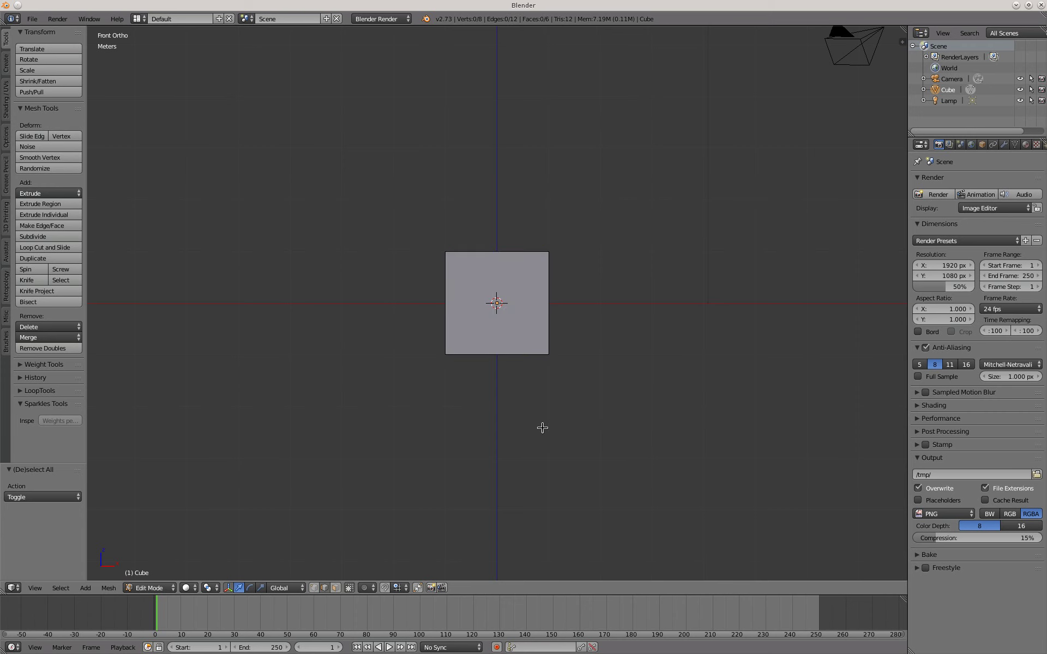
key("a")
key("a")
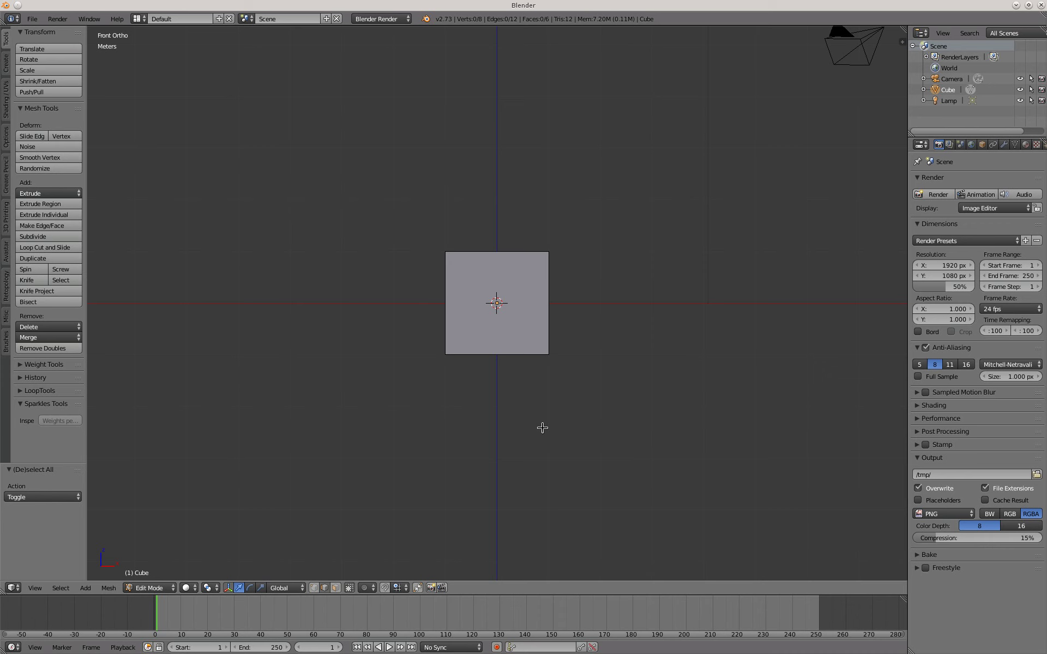
left_click(349, 588)
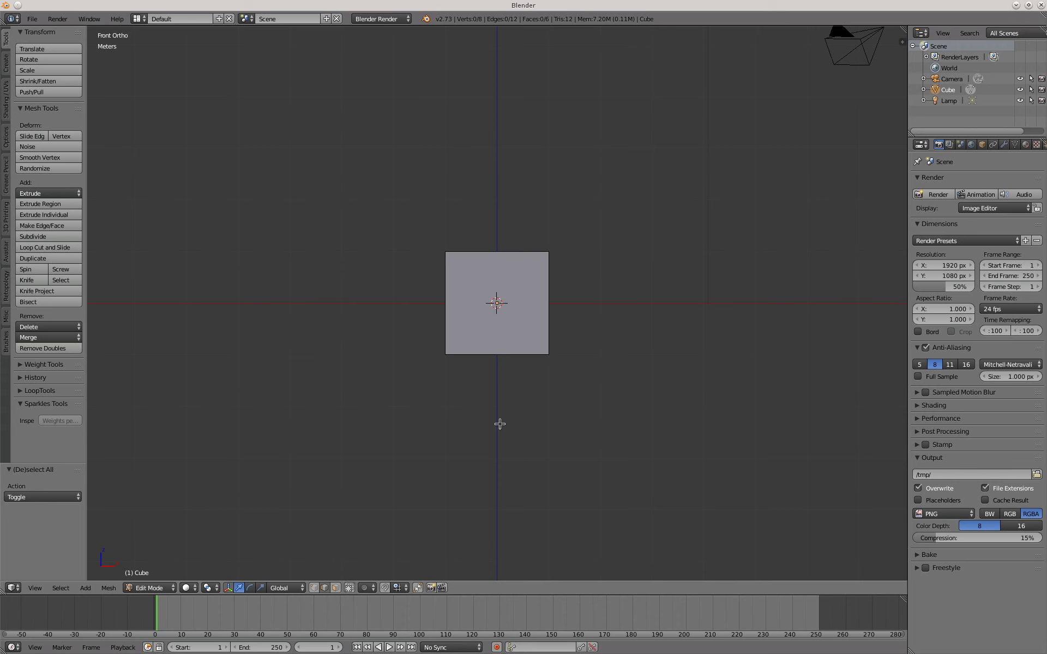
- Add a single vertical loop cut through the middle of the cube in front view and deselect it
middle_click_drag(528, 381, 502, 400)
key("KP_1")
key("ctrl+r")
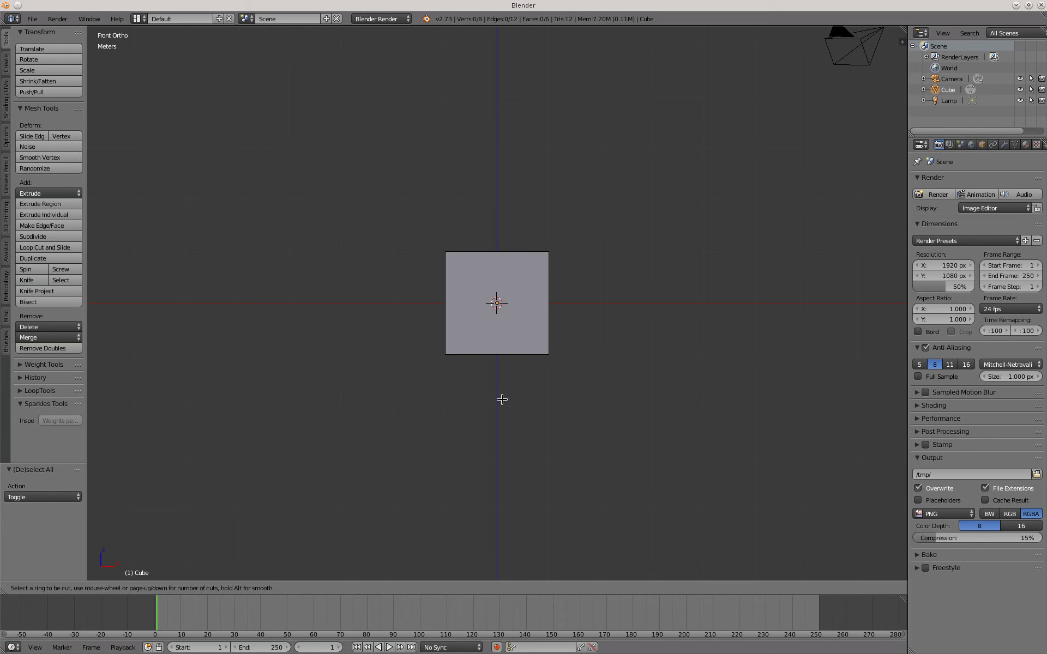
left_click(507, 314)
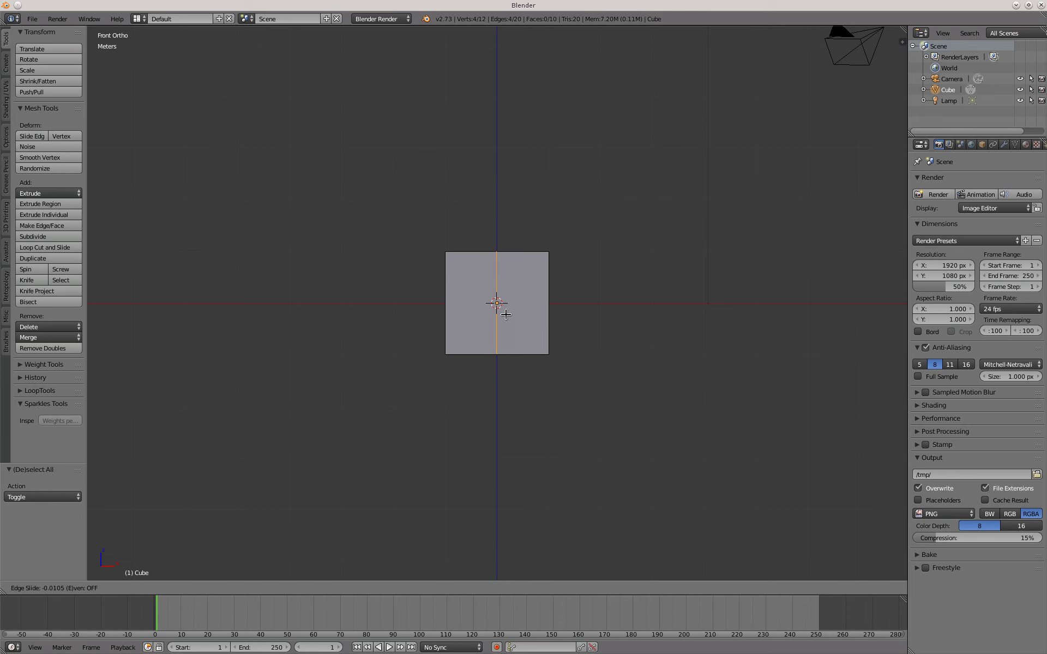
left_click(507, 315)
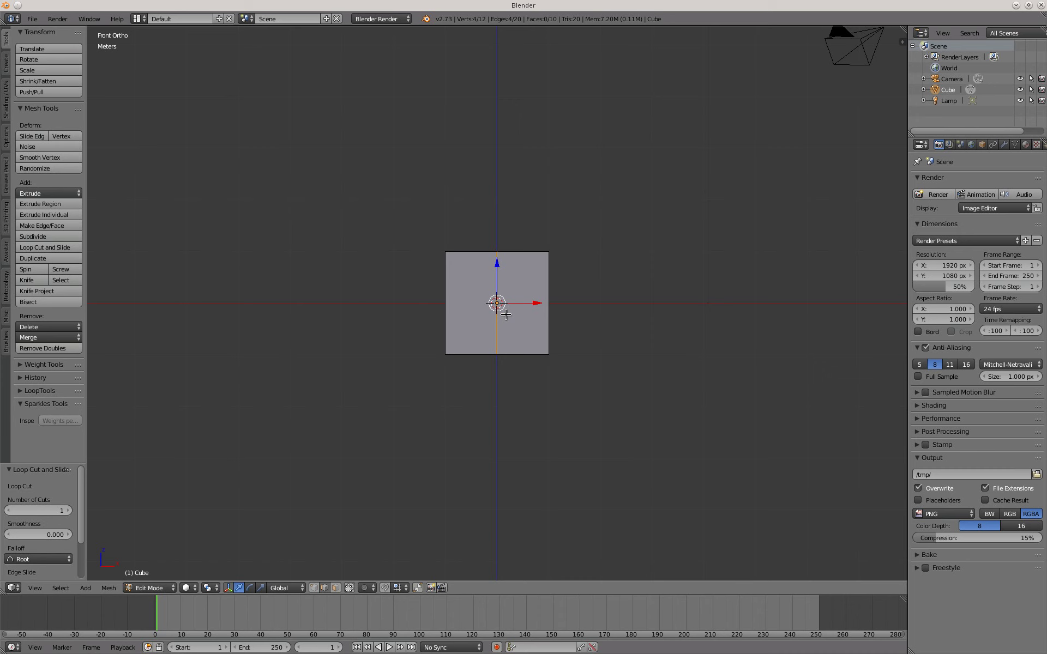
key("a")
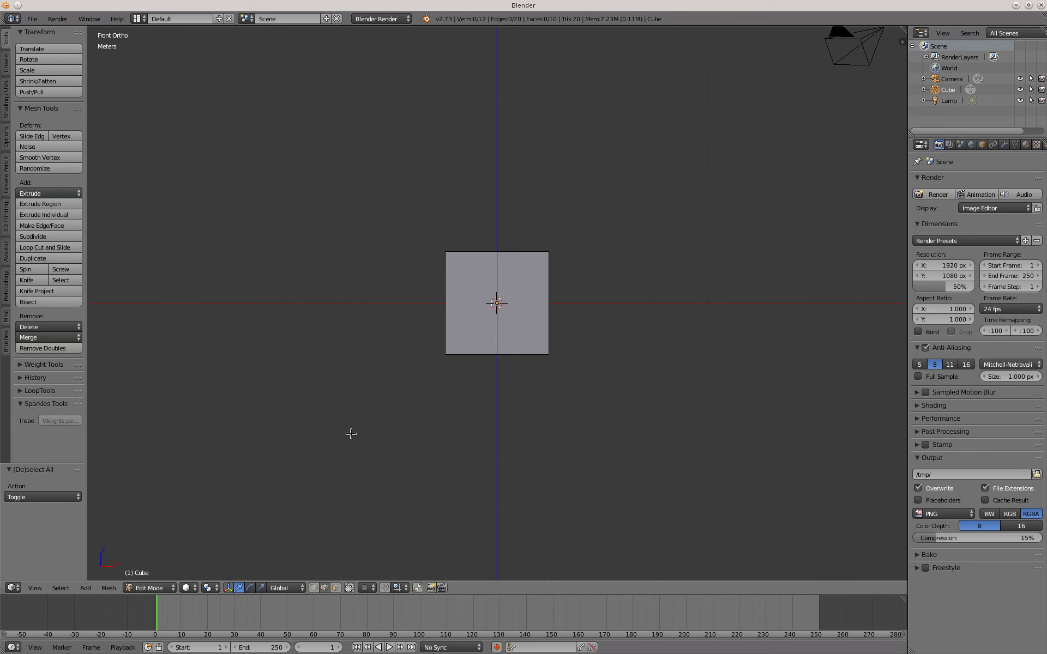
- In vertex selection mode, box-select the two top-middle vertices, raise them 1 m along Z as a roof ridge, and deselect everything
left_click(314, 588)
key("ctrl+Tab")
key("Escape")
key("b")
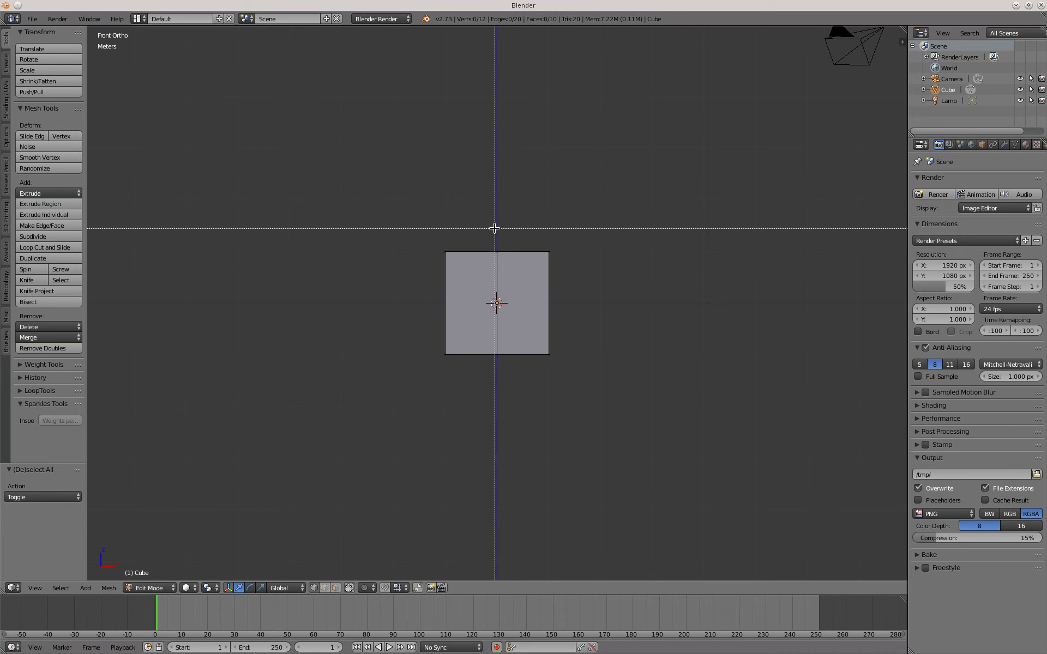
left_click_drag(483, 217, 507, 262)
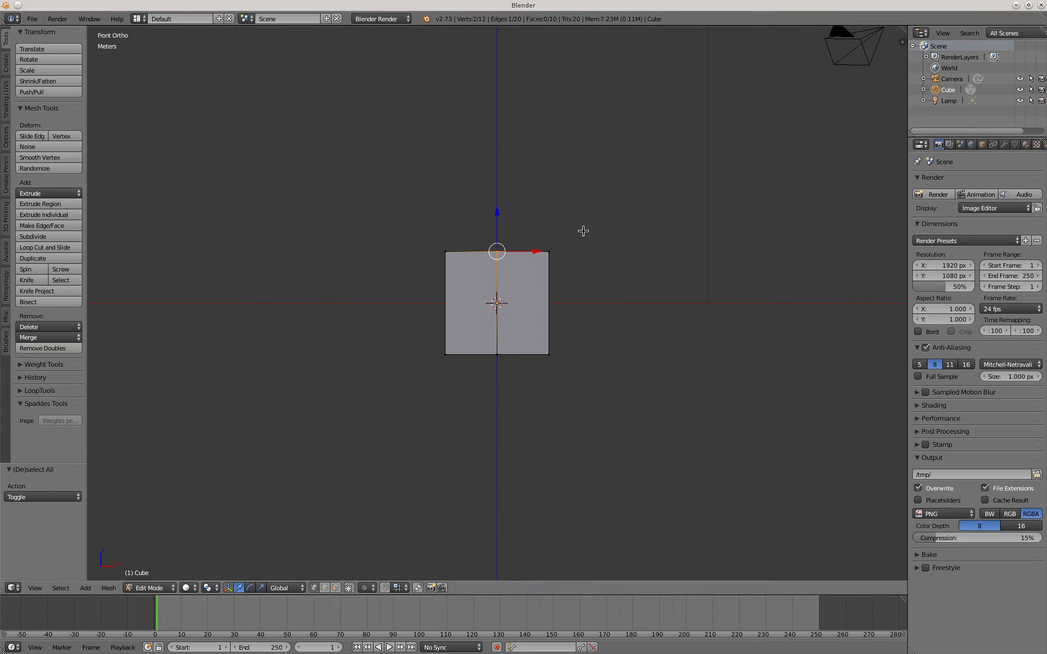
key("g")
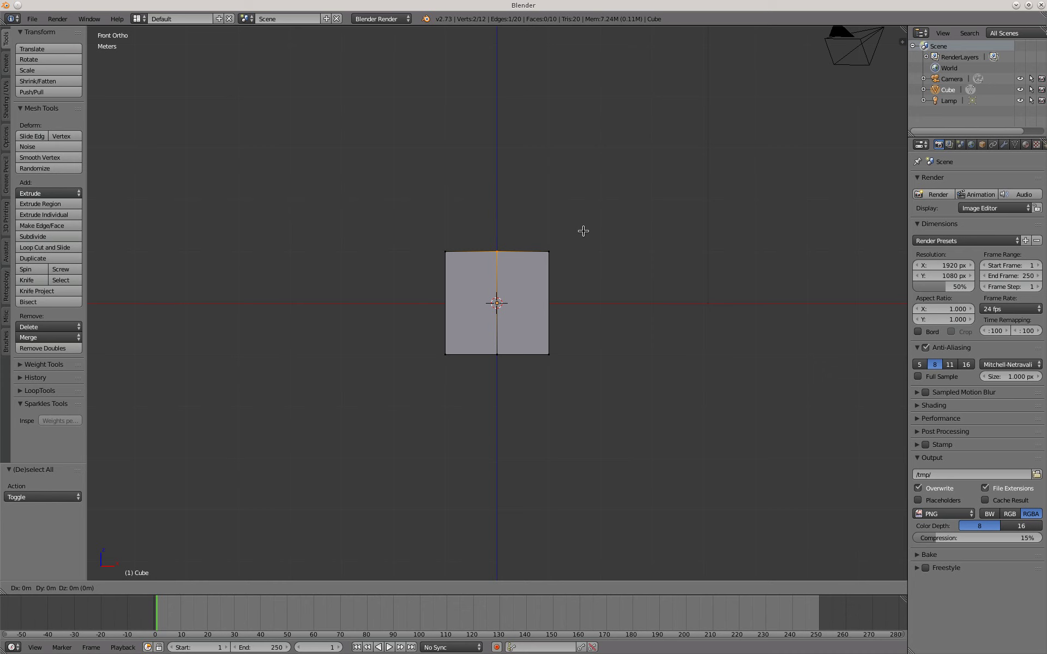
key("z")
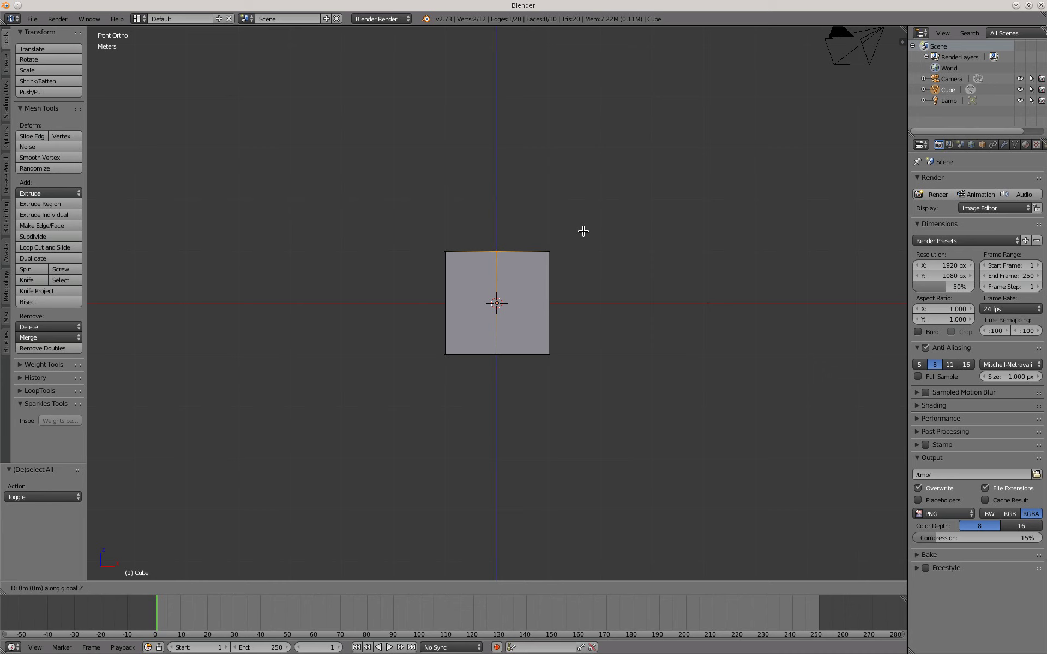
type("1")
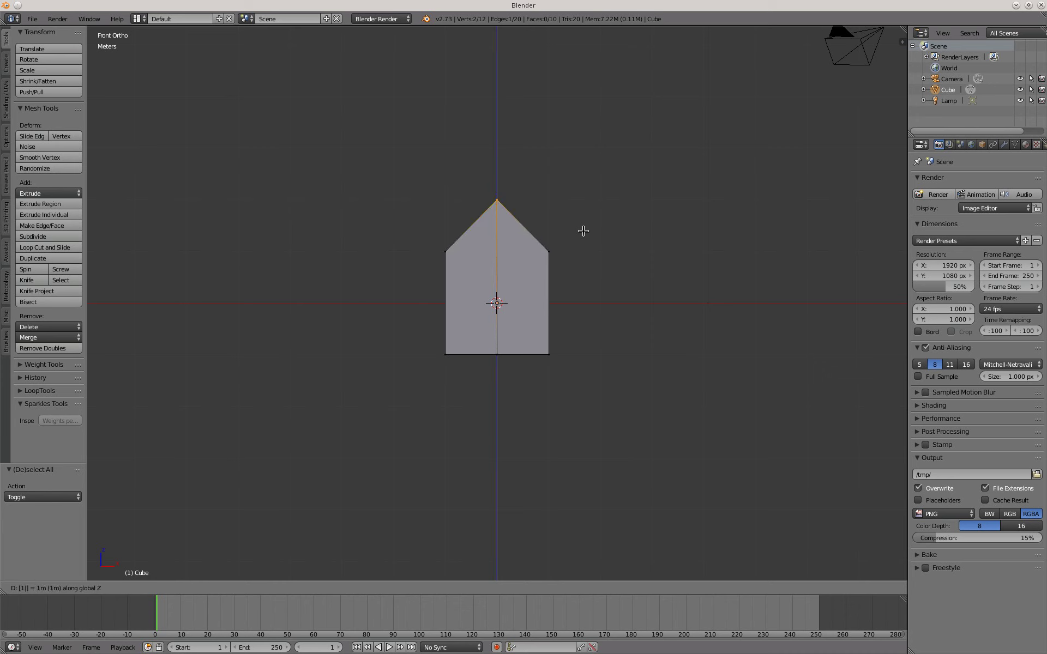
key("Return")
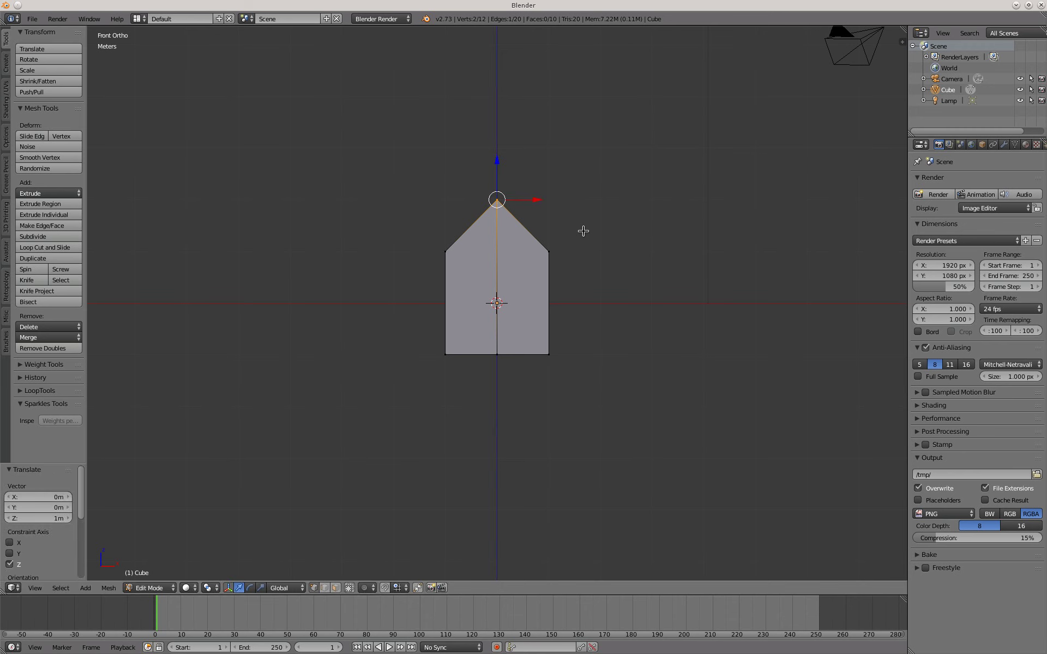
key("a")
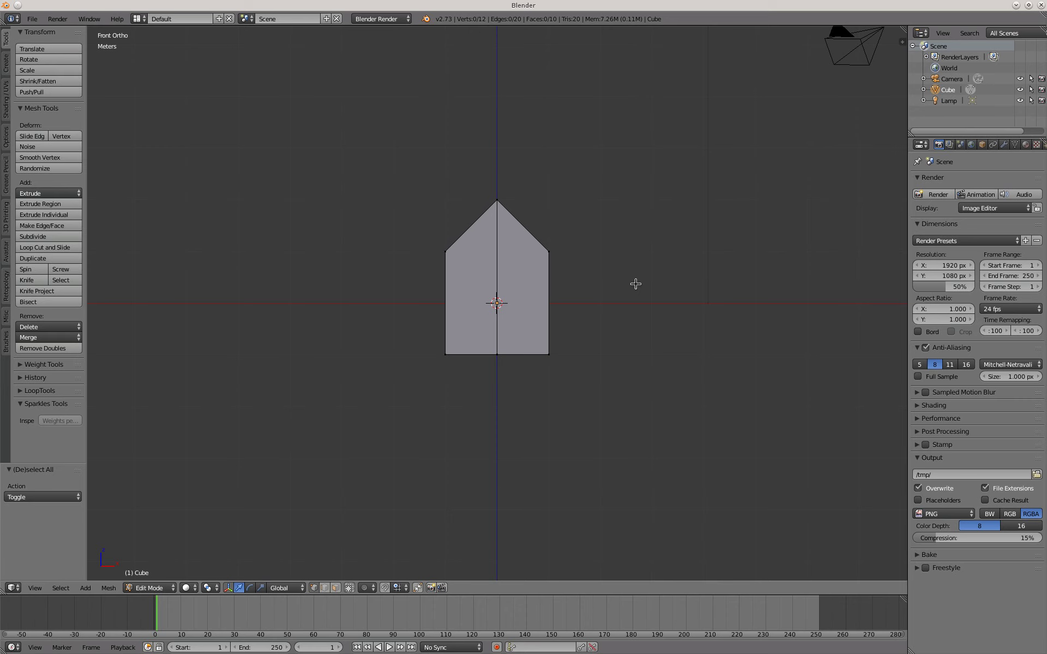
- Switch to face selection limited to visible geometry and delete the sloping roof face on the positive X side
mouse_move(636, 284)
middle_mouse_down()
mouse_move(573, 325)
mouse_move(562, 358)
mouse_move(659, 321)
mouse_move(673, 280)
mouse_move(639, 305)
middle_mouse_up()
key("KP_1")
middle_click_drag(676, 247, 639, 300)
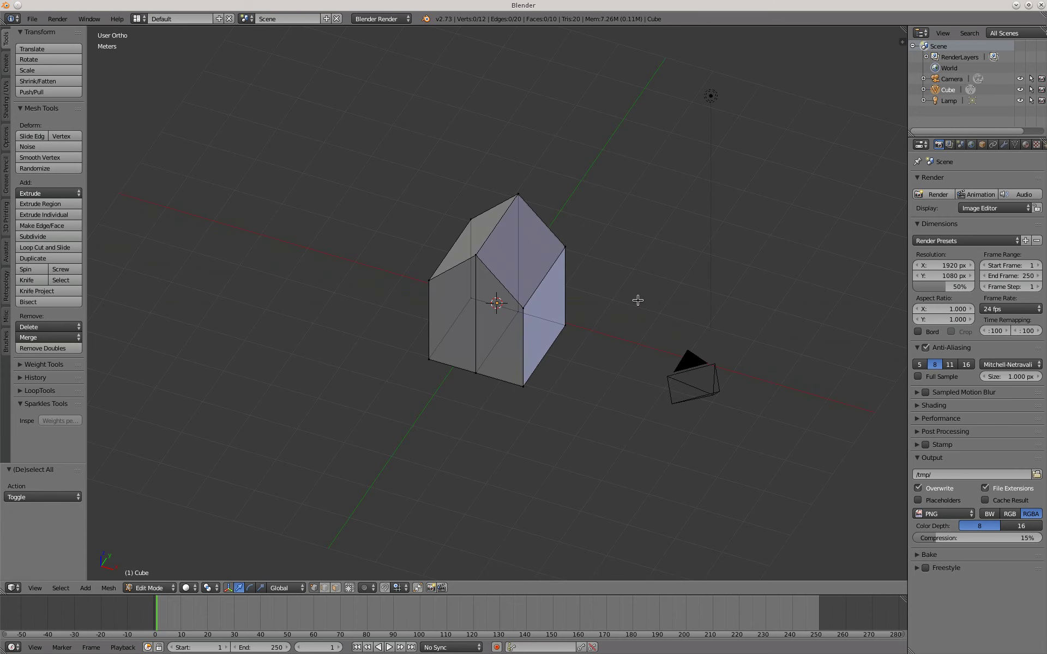
key("ctrl+Tab")
key("3")
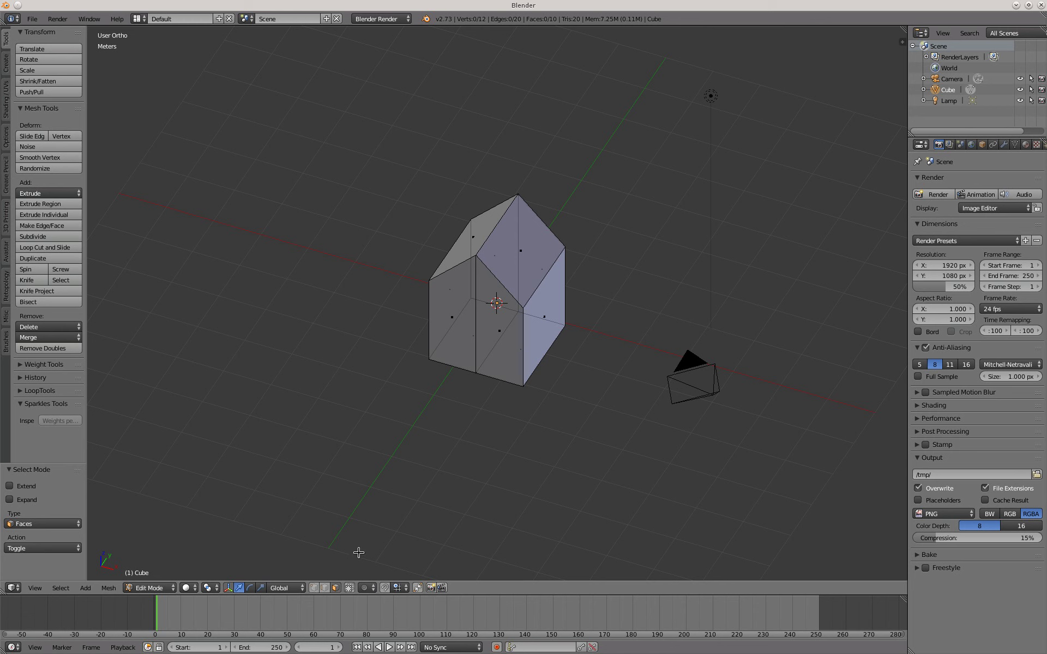
left_click(349, 589)
right_click(523, 255)
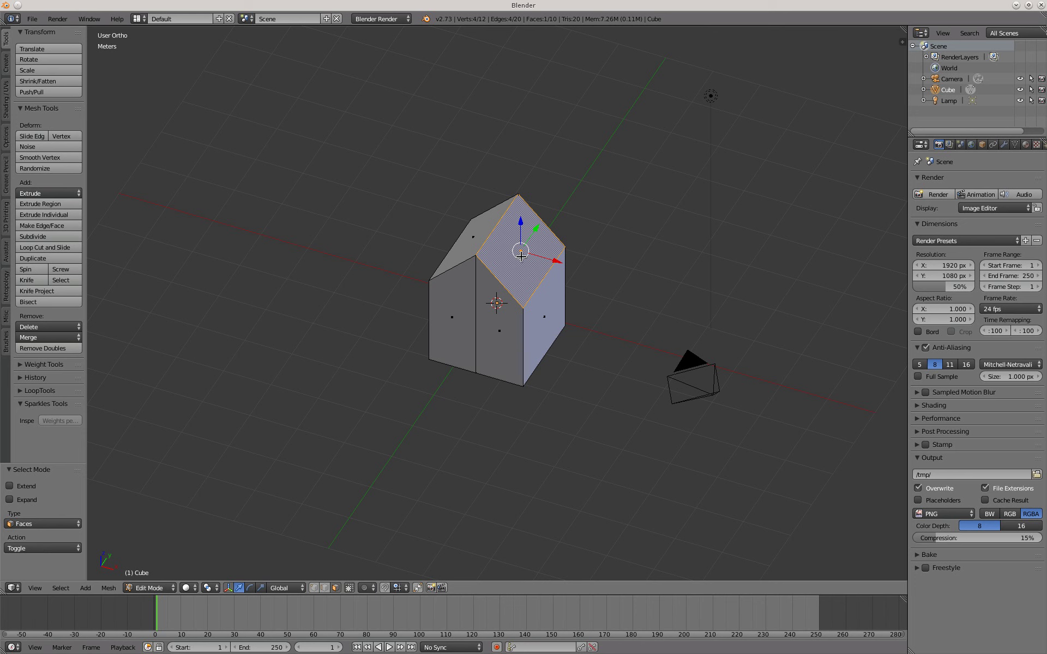
key("x")
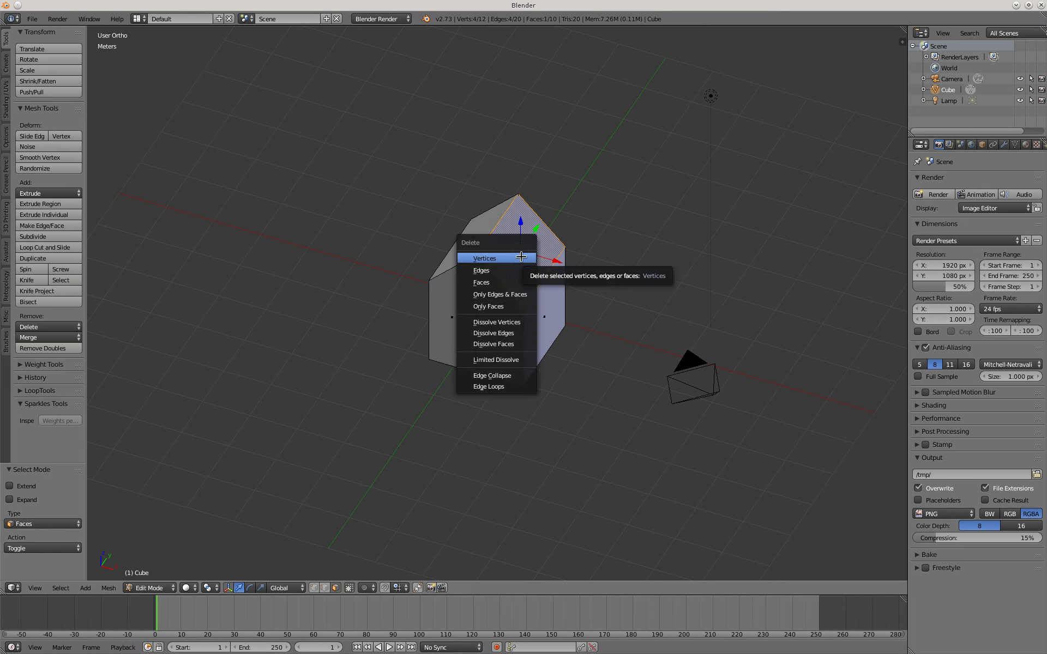
left_click(505, 280)
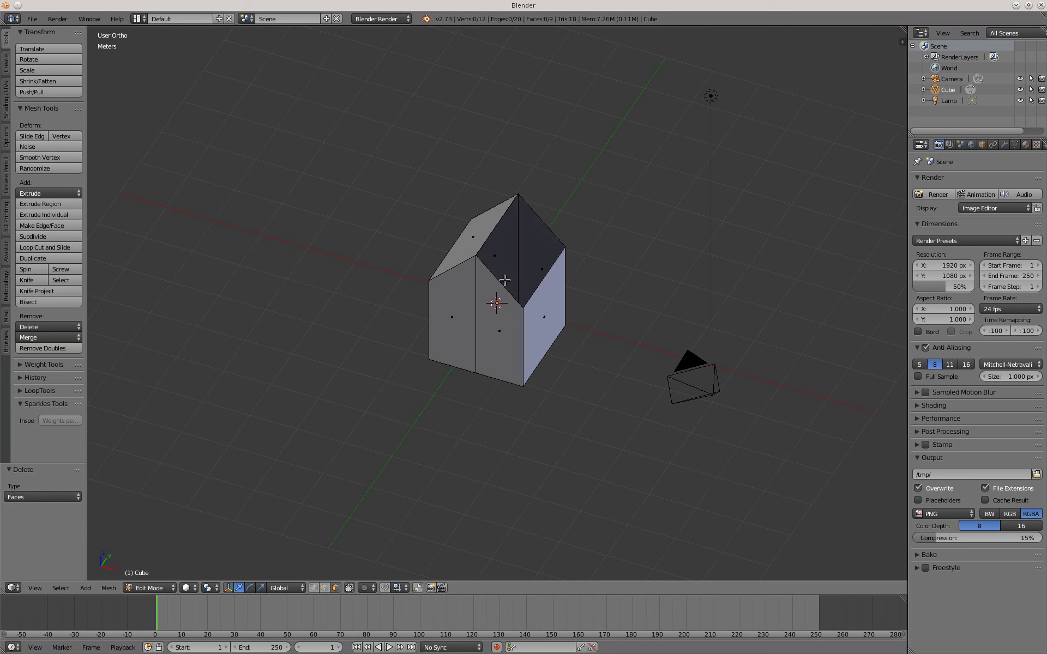
- Delete the remaining sloping roof face on the negative X side, leaving the house body open above
mouse_move(620, 271)
middle_mouse_down()
mouse_move(639, 283)
mouse_move(692, 267)
middle_mouse_up()
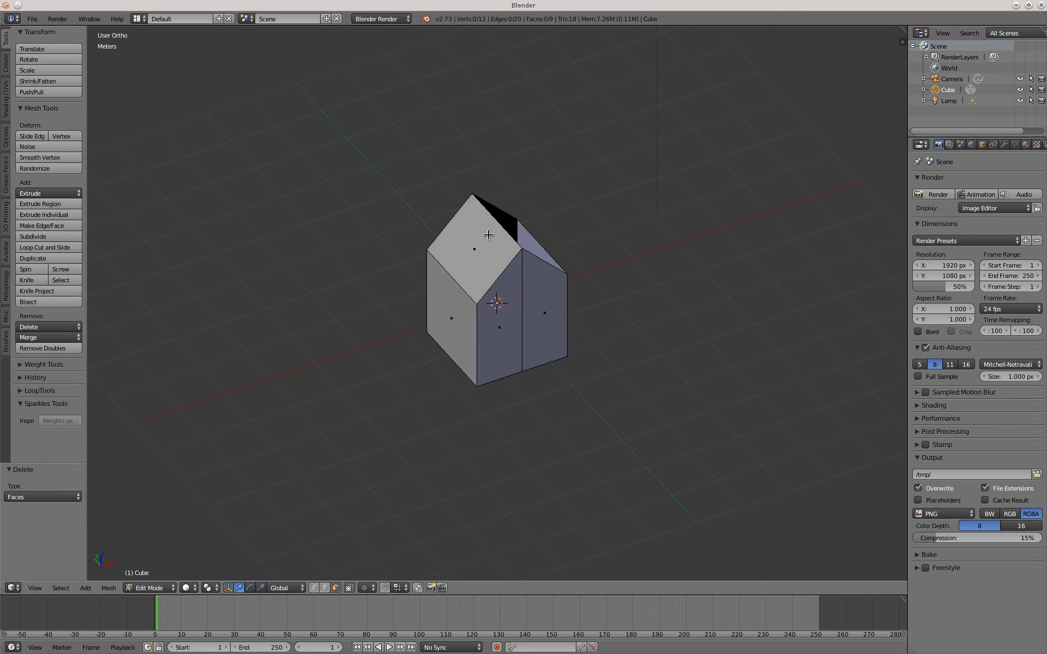
right_click(475, 248)
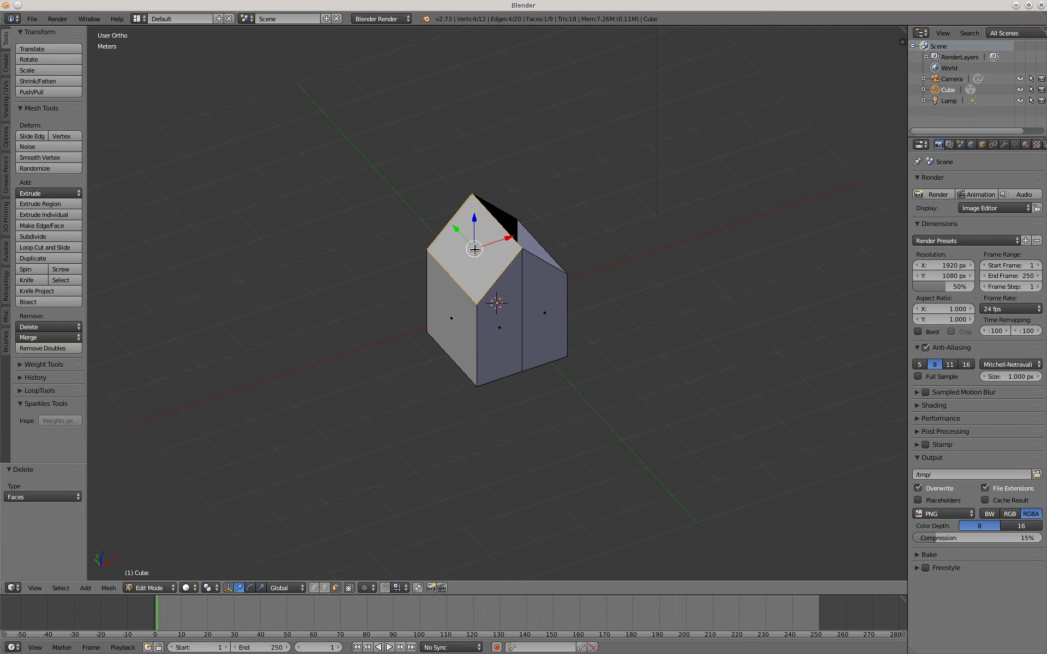
key("x")
left_click(621, 296)
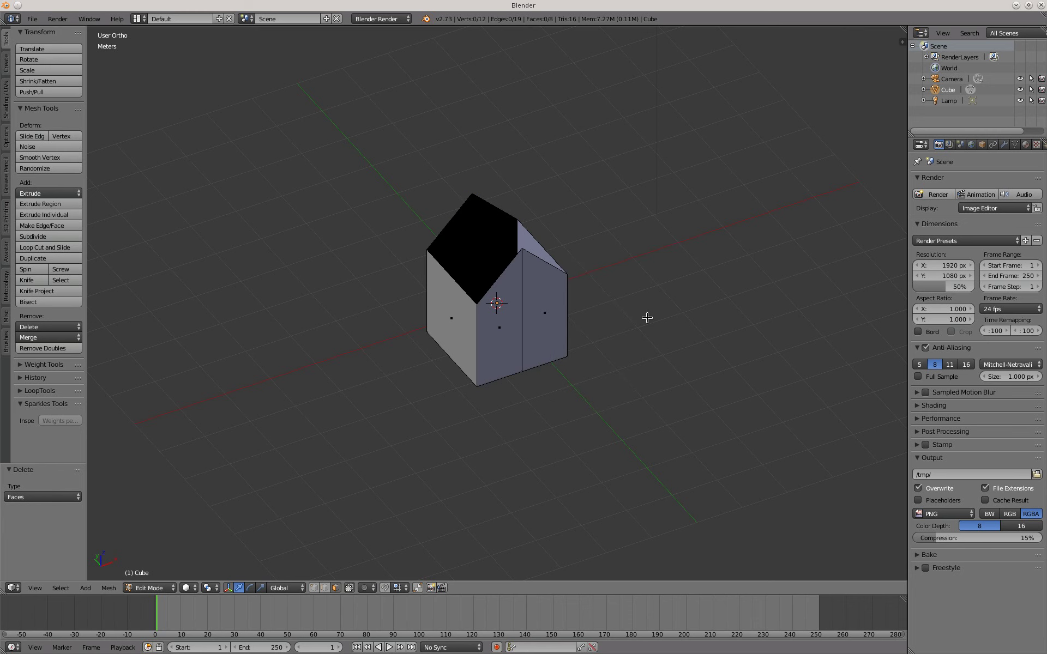
middle_click_drag(676, 334, 628, 327)
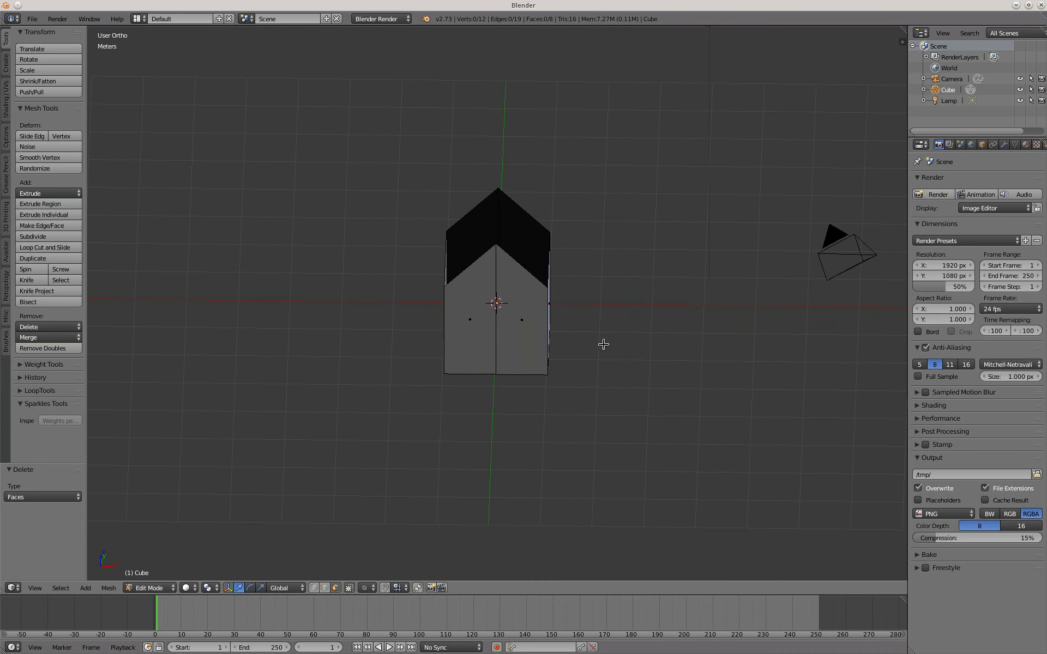
- In edge selection mode, extrude the open roof's edge loop in place, scale it by 1.1 in X and Y only, and deselect everything
key("ctrl+Tab")
key("2")
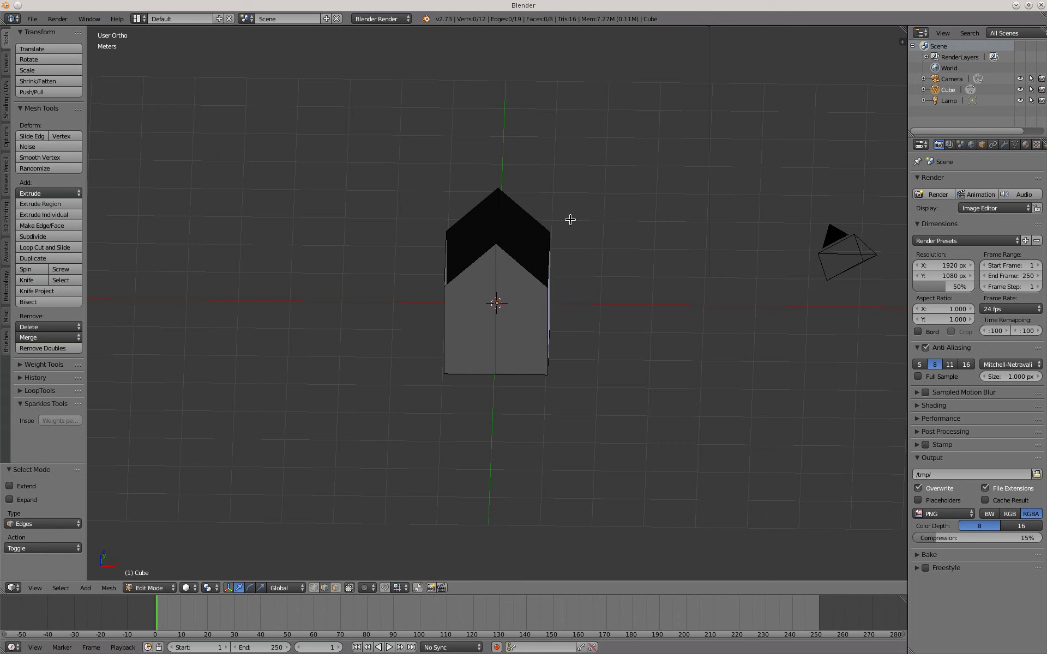
right_click(529, 211, "alt")
key("KP_1")
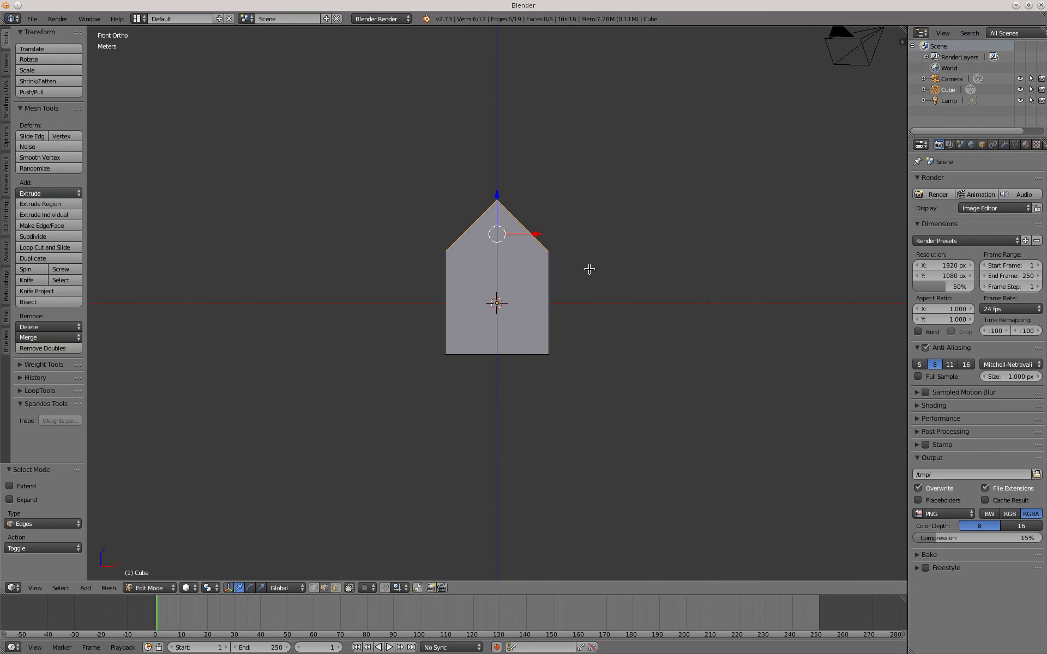
key("e")
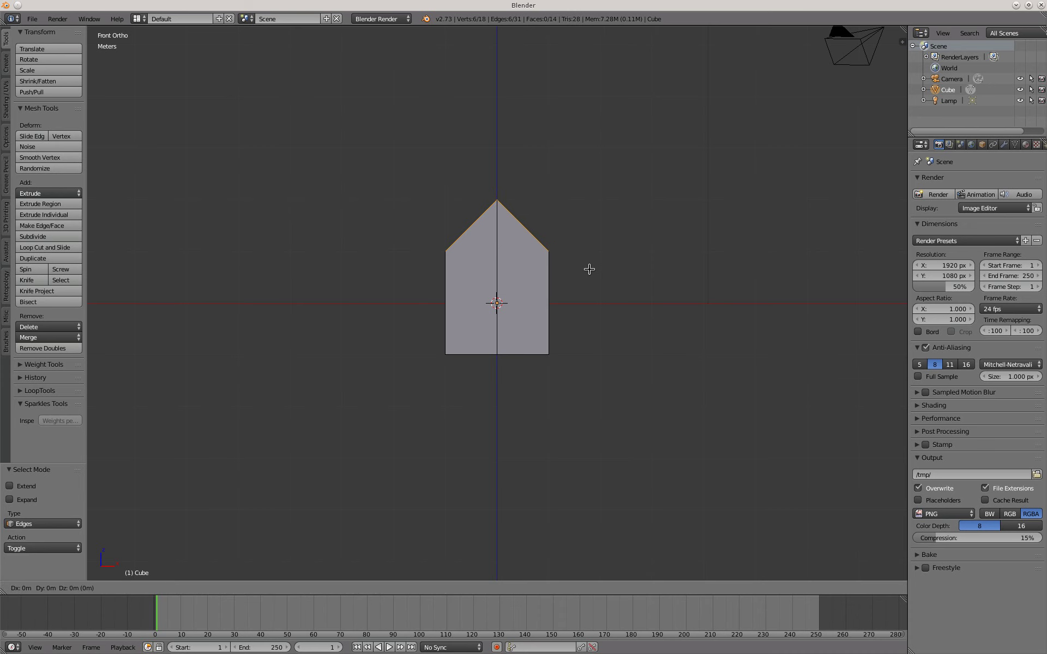
right_click(589, 270)
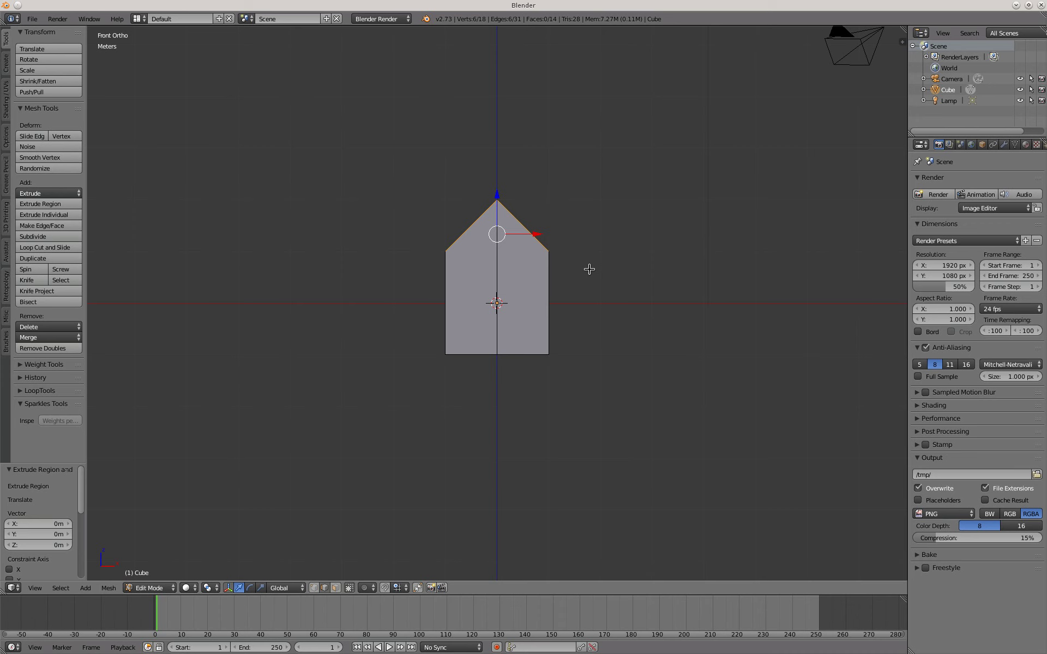
key("s")
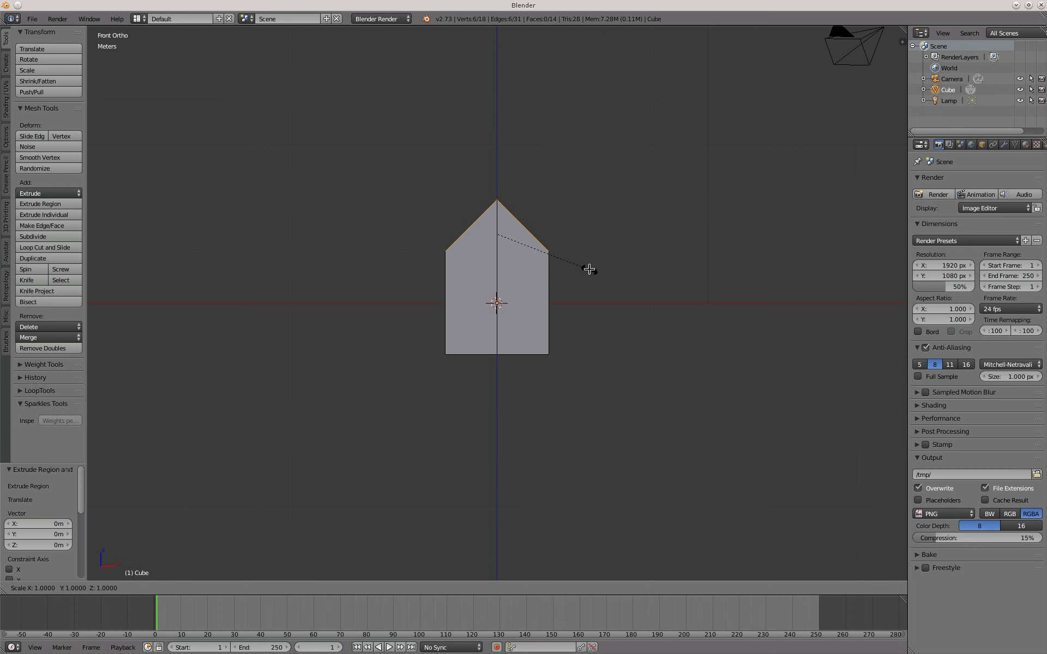
key("shift+z")
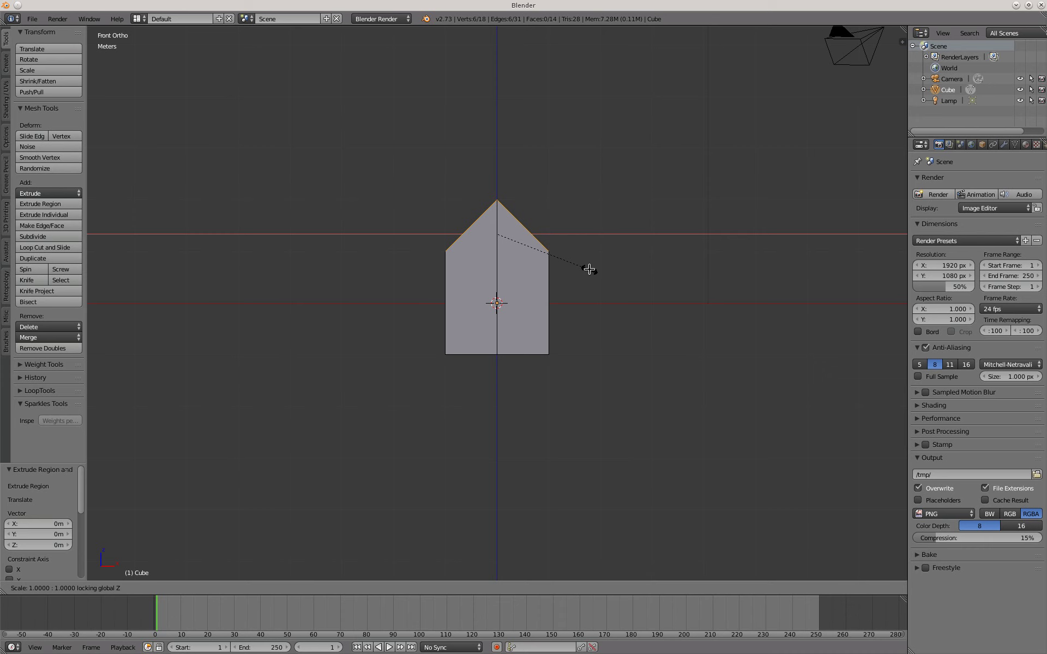
type("1.1")
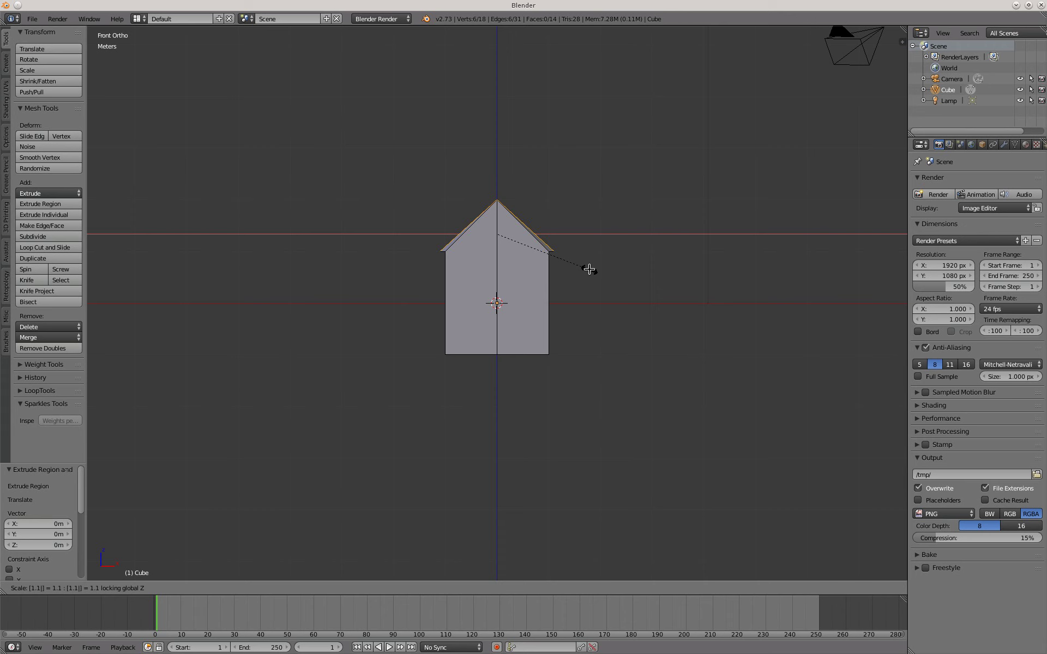
key("Return")
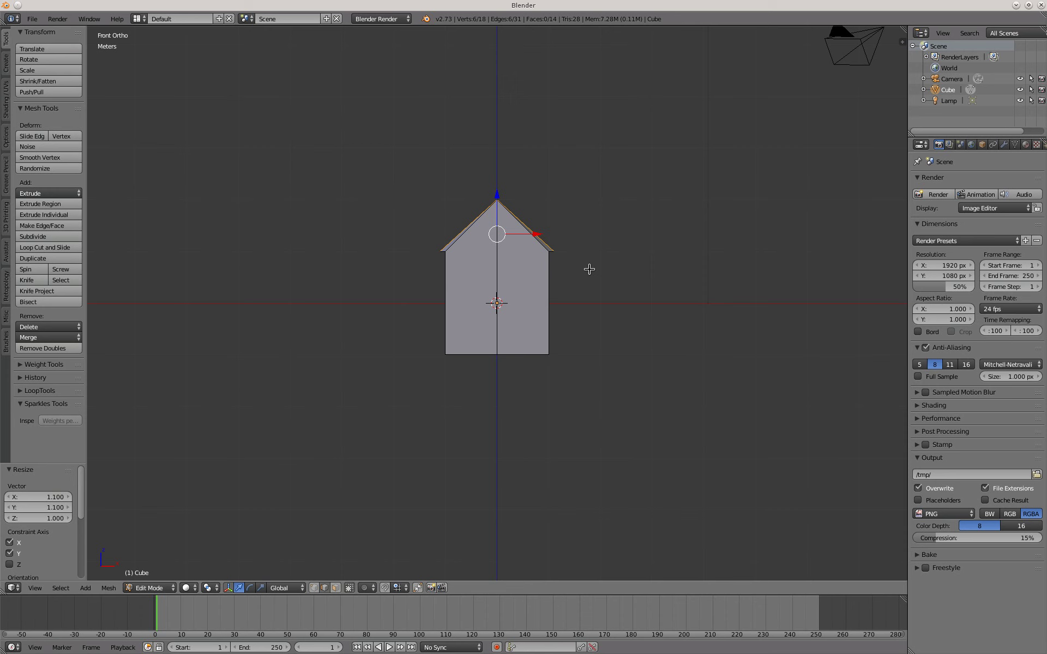
mouse_move(598, 255)
middle_mouse_down()
mouse_move(587, 306)
mouse_move(611, 276)
mouse_move(586, 258)
mouse_move(570, 320)
mouse_move(596, 269)
mouse_move(568, 289)
mouse_move(598, 253)
middle_mouse_up()
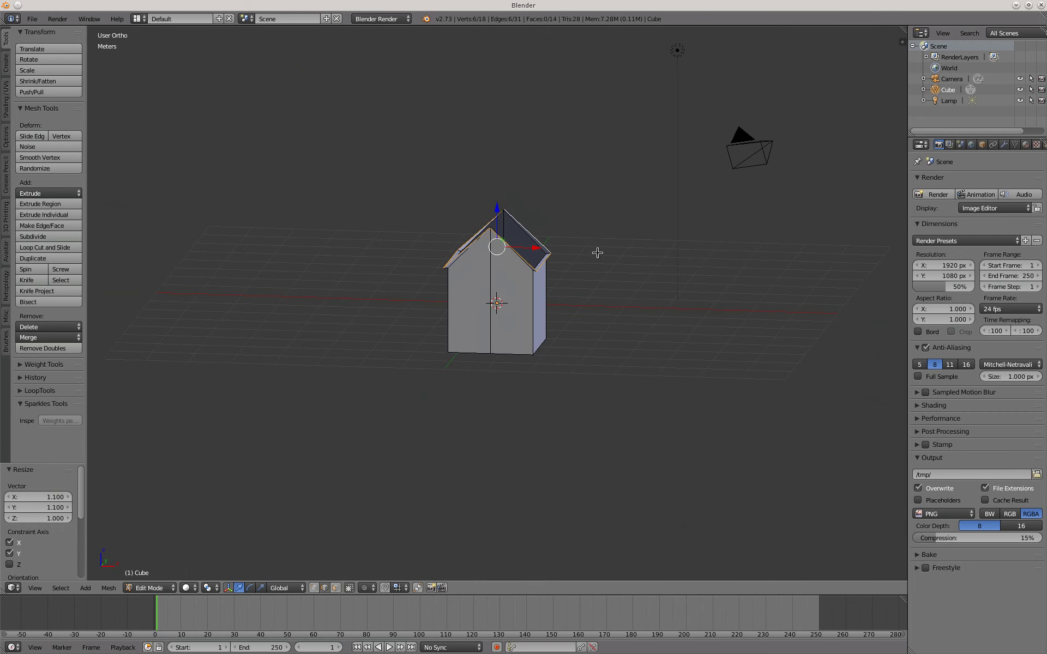
key("KP_1")
scroll(598, 253, "up", 3)
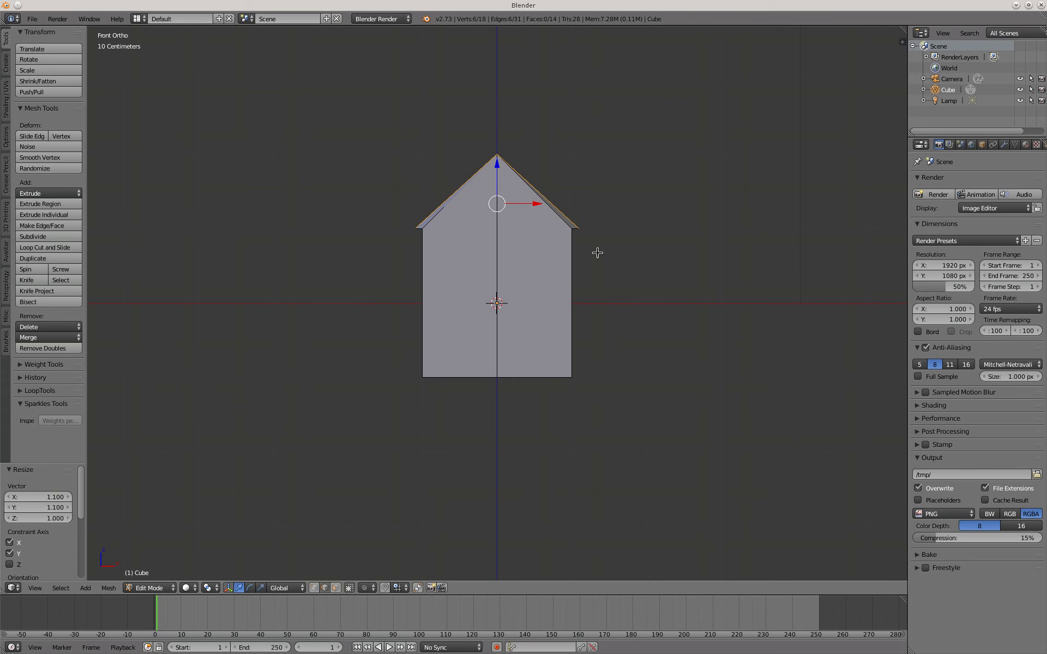
scroll(598, 253, "up", 1)
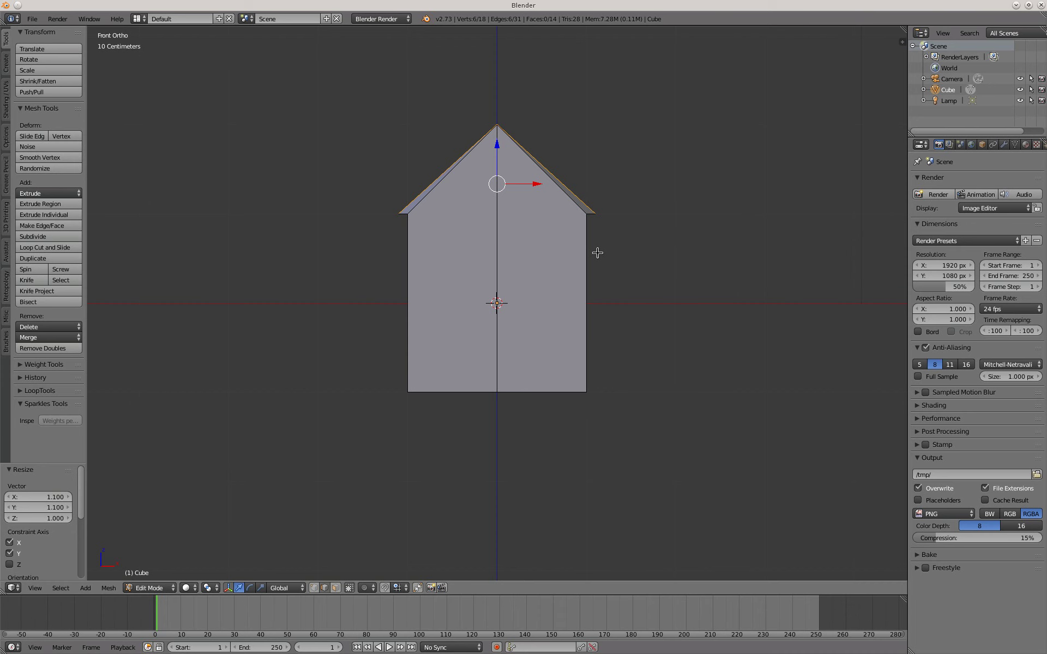
key("a")
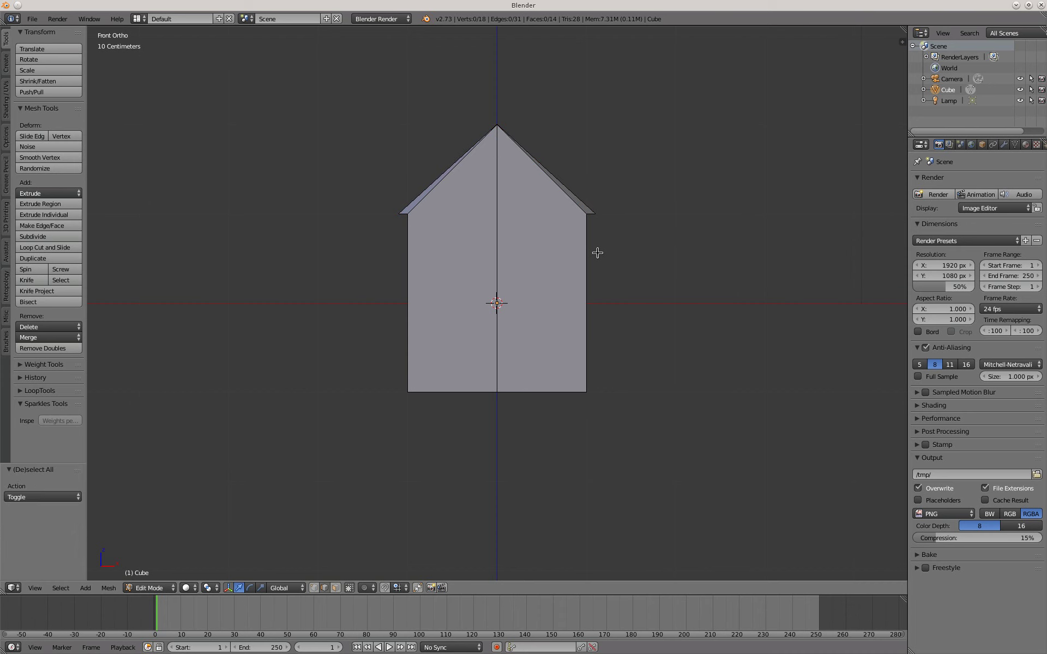
- In vertex selection mode, box-select the four outer eave corner vertices in front view, lower them 0.1 m along Z, and deselect everything
key("ctrl+Tab")
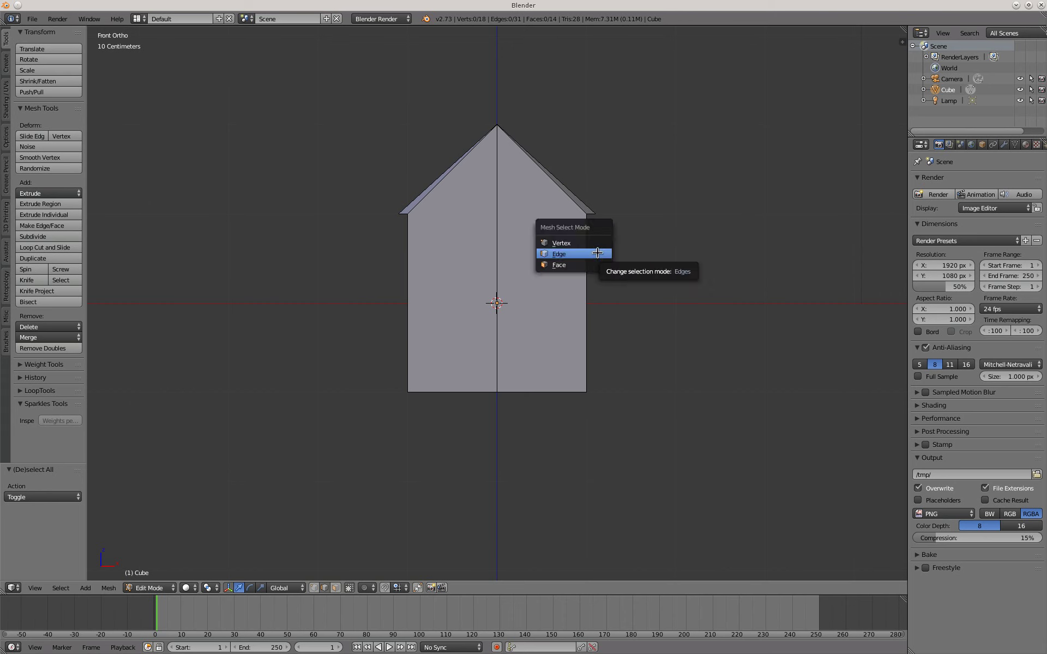
key("1")
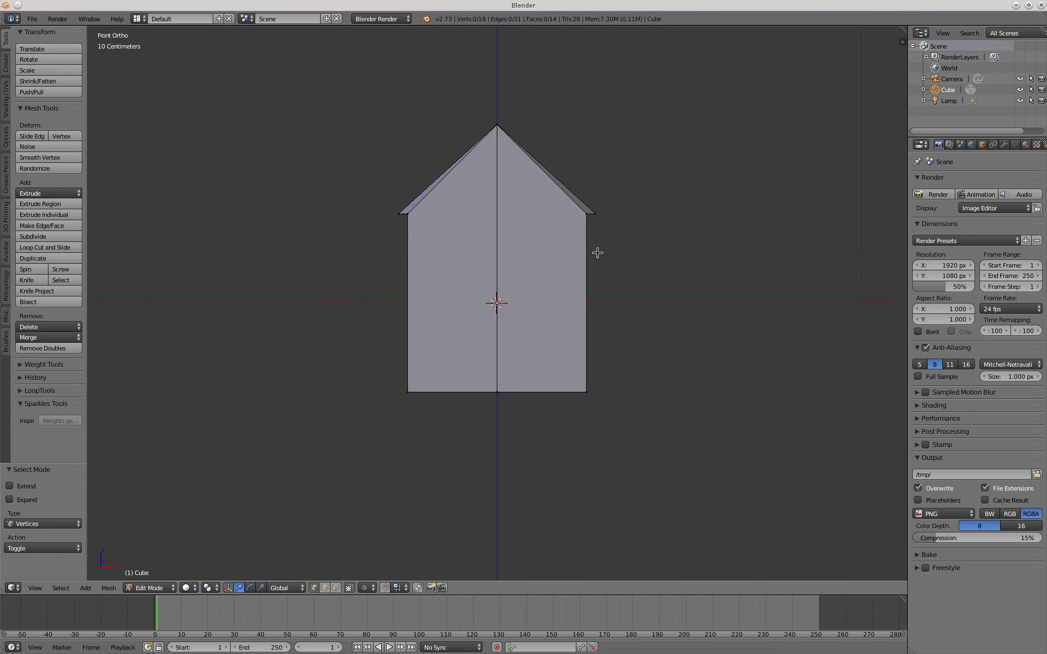
key("b")
left_click_drag(589, 199, 613, 223)
key("b")
left_click_drag(348, 169, 402, 232)
key("b")
left_click_drag(588, 190, 621, 235)
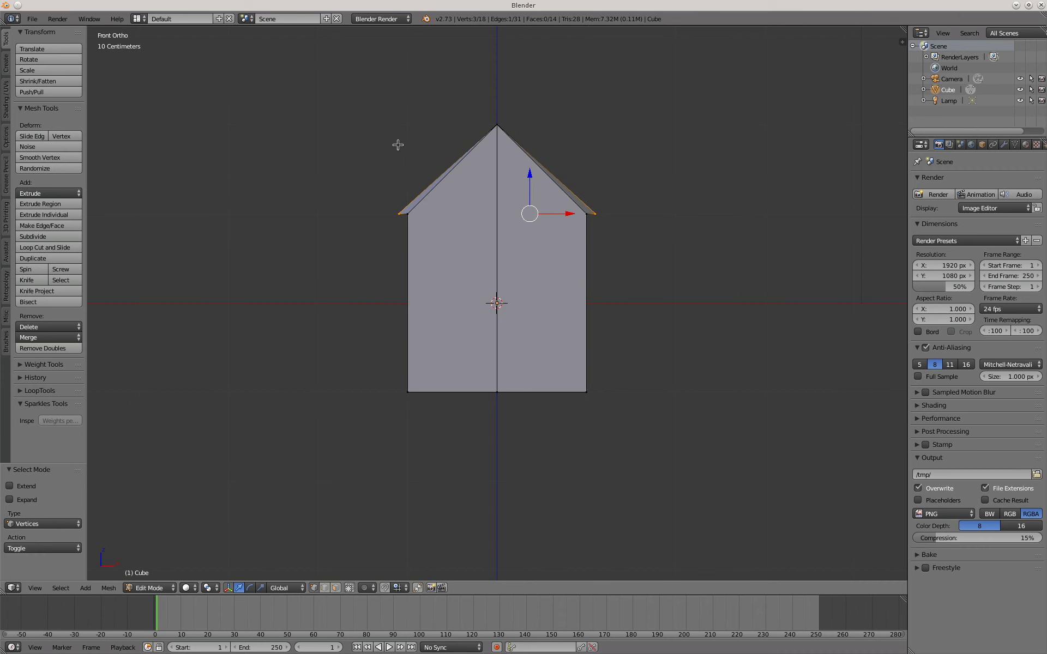
key("b")
left_click_drag(383, 172, 400, 231)
key("g")
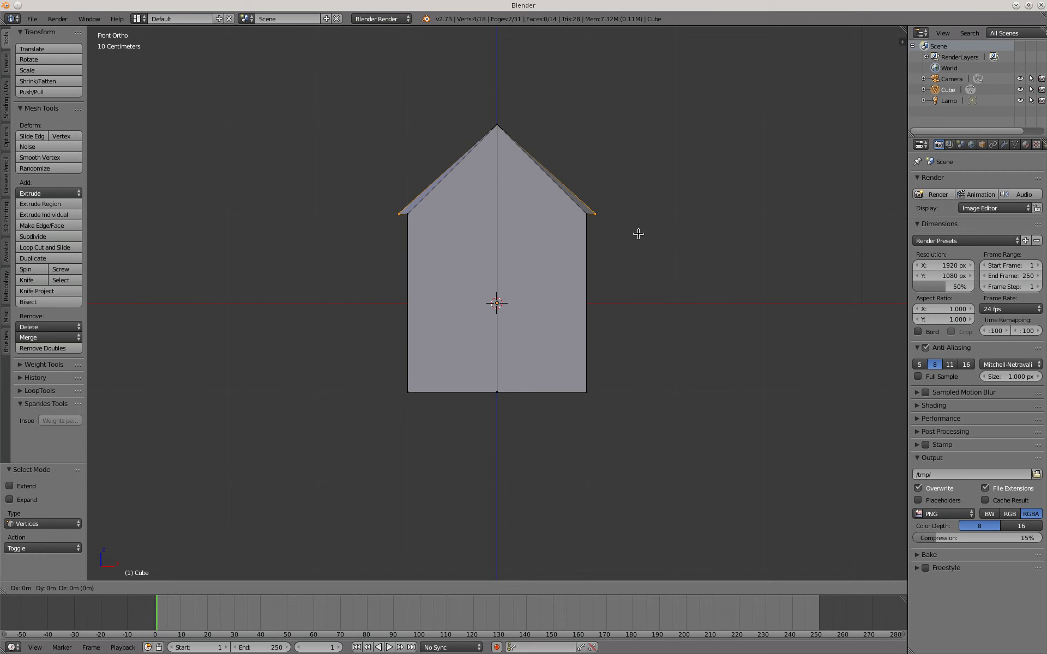
key("z")
type("-(.")
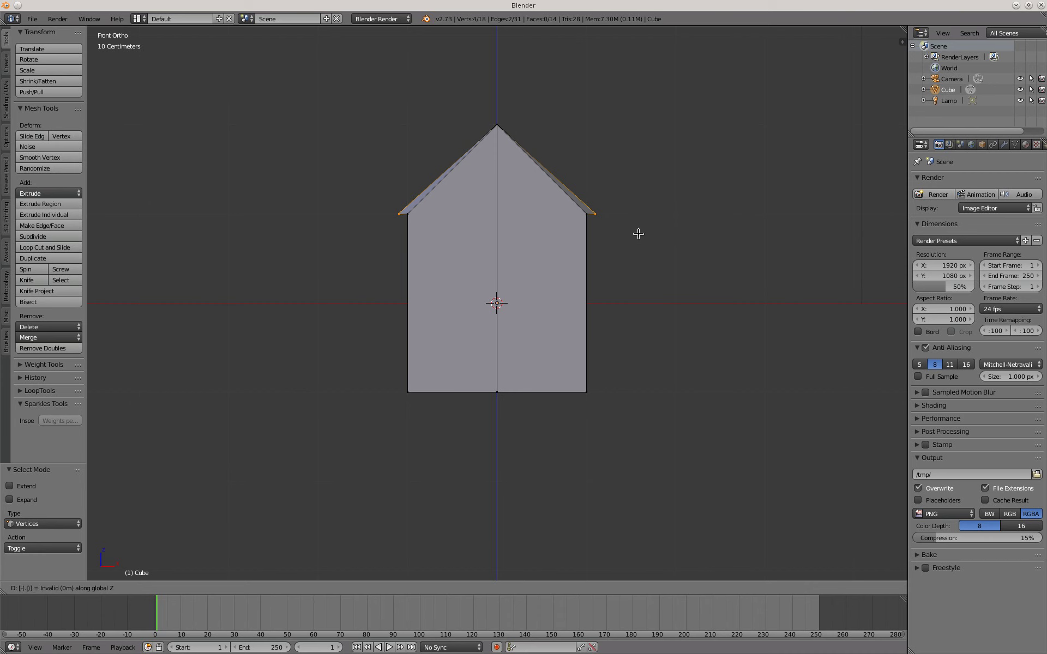
type("1")
key("Return")
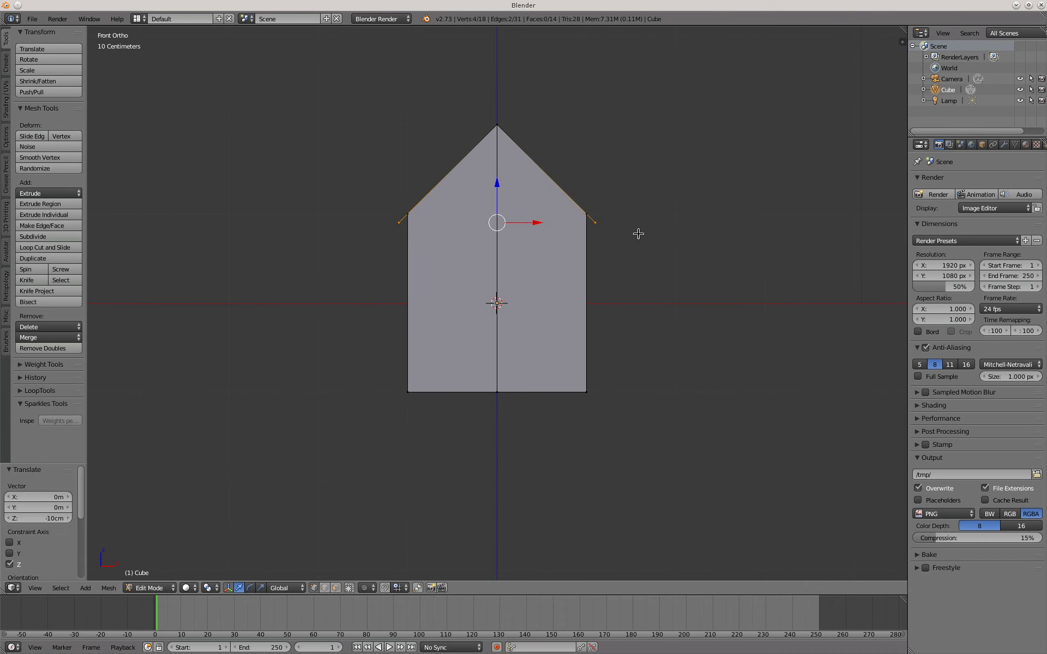
key("a")
- In edge selection mode, extrude the roof rim's outer edge loop in place, raise it 0.1 m along Z, and deselect everything
middle_click_drag(638, 234, 660, 263)
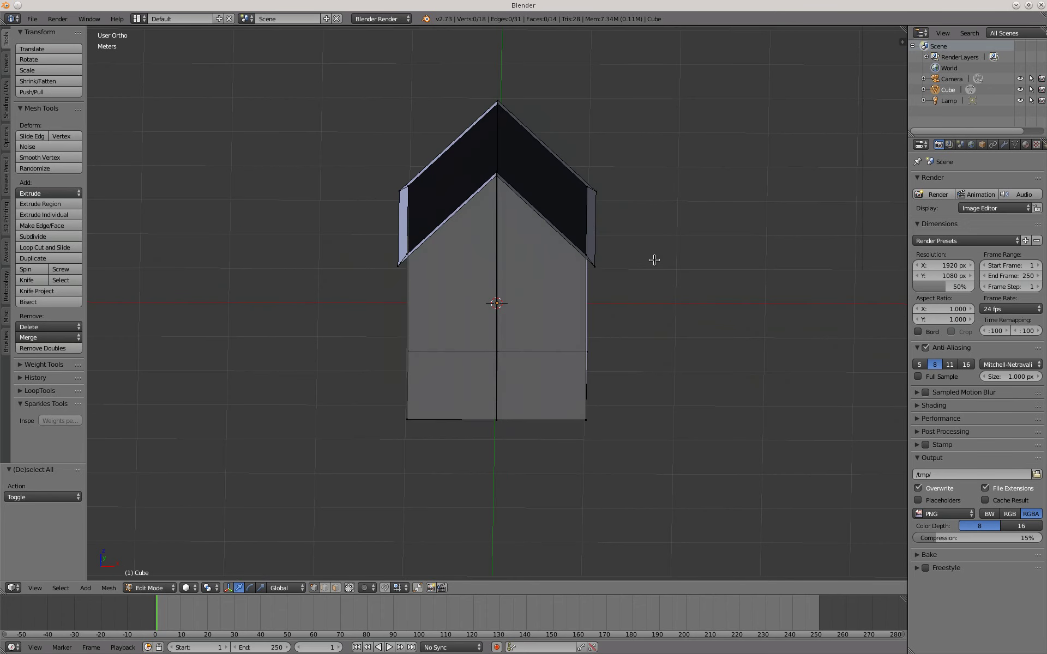
key("e")
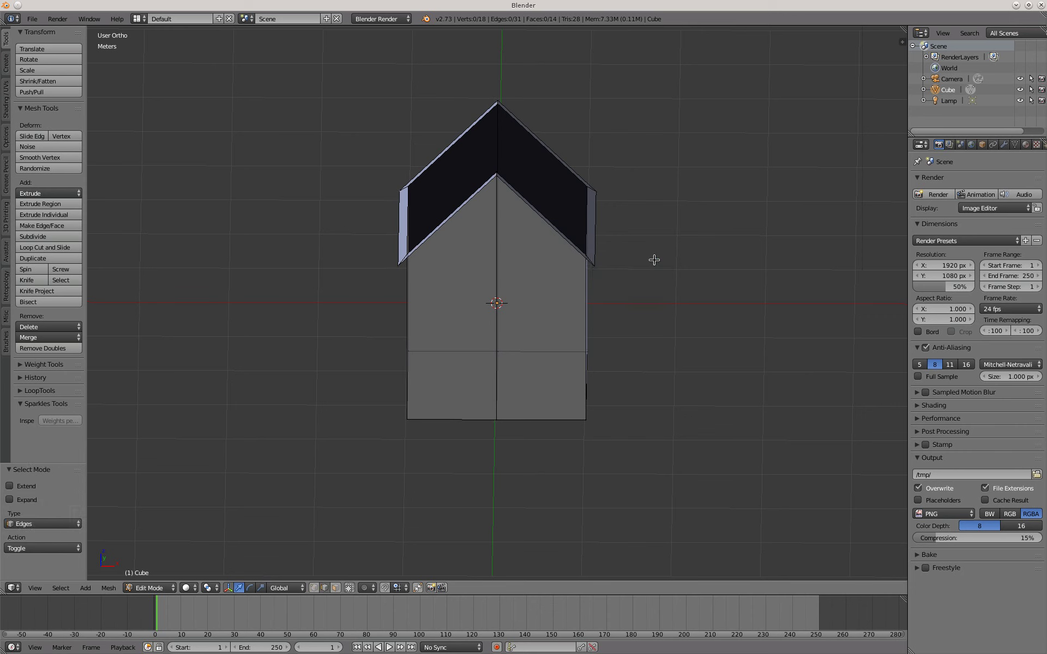
left_click(595, 220, "alt")
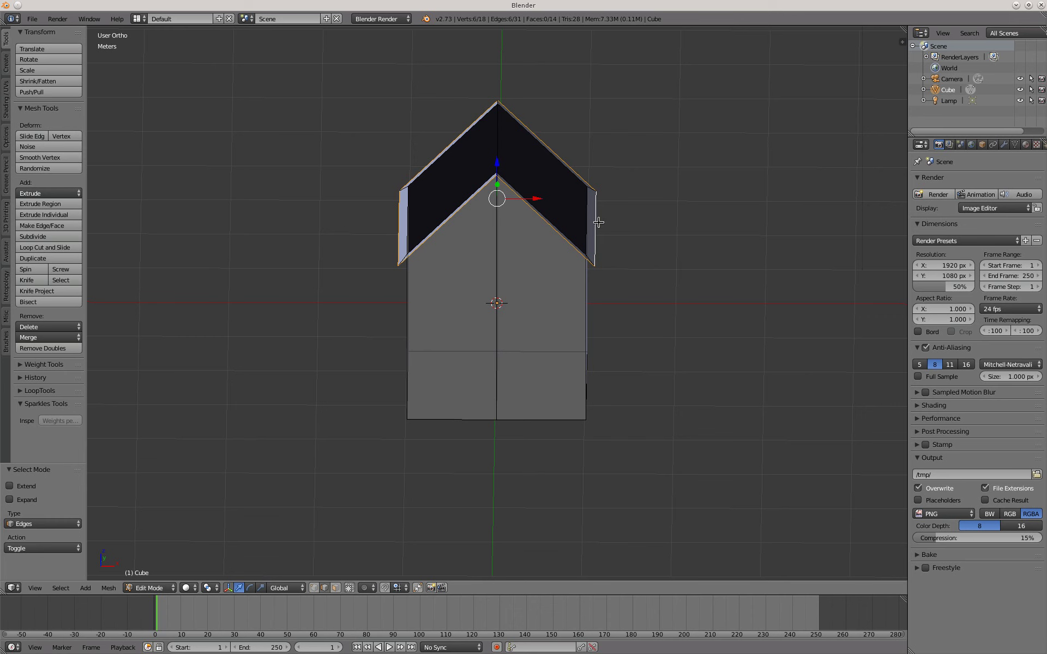
mouse_move(681, 278)
middle_mouse_down()
mouse_move(689, 284)
mouse_move(678, 274)
middle_mouse_up()
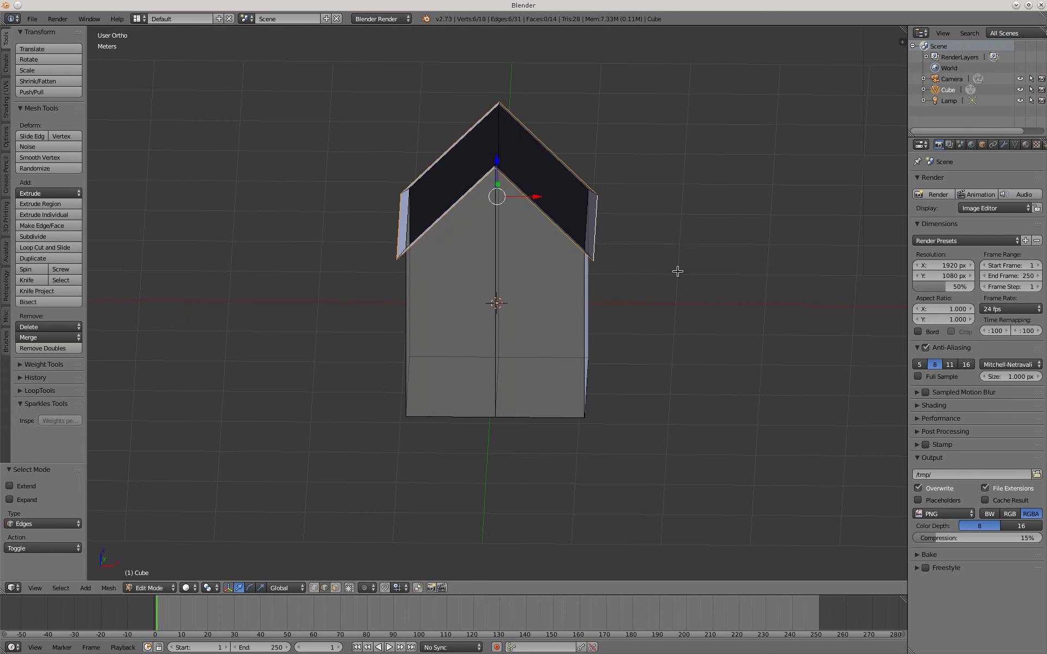
key("e")
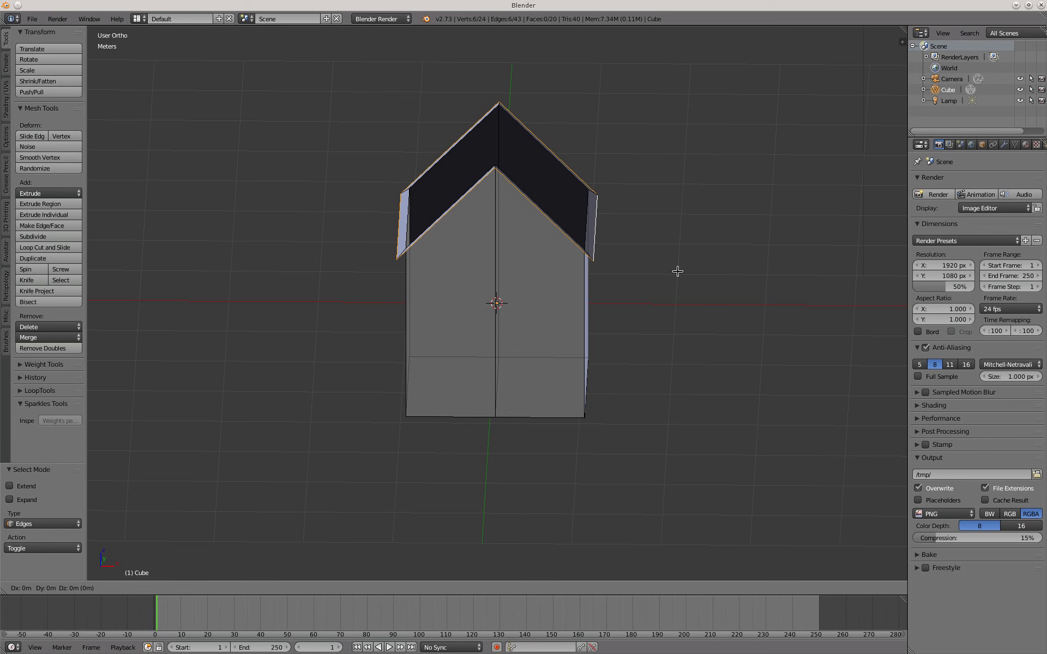
right_click(678, 272)
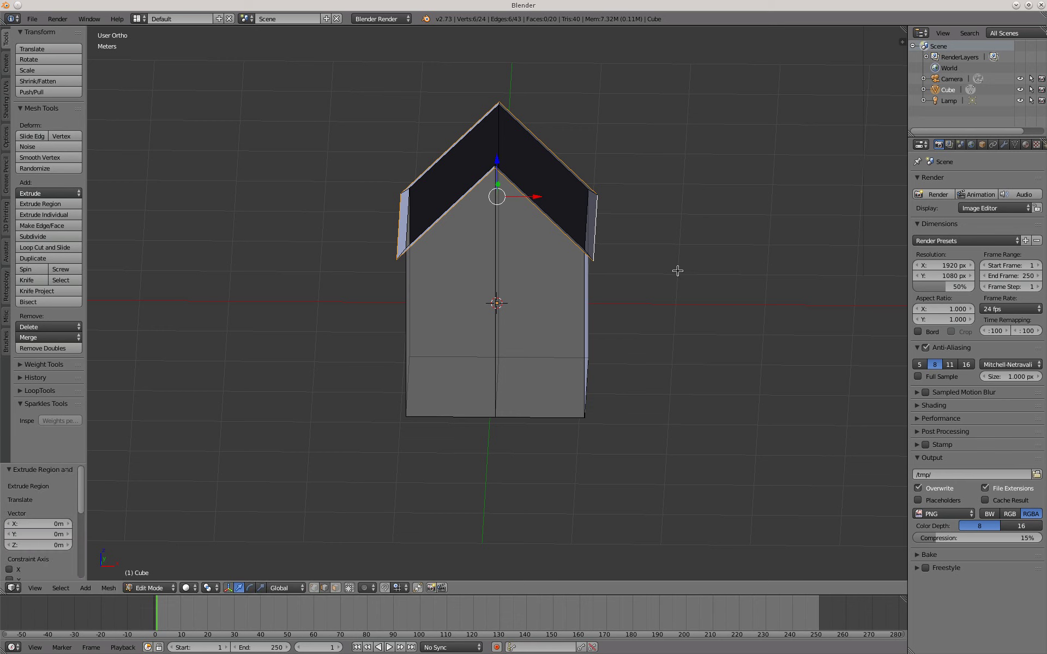
key("g")
type("z")
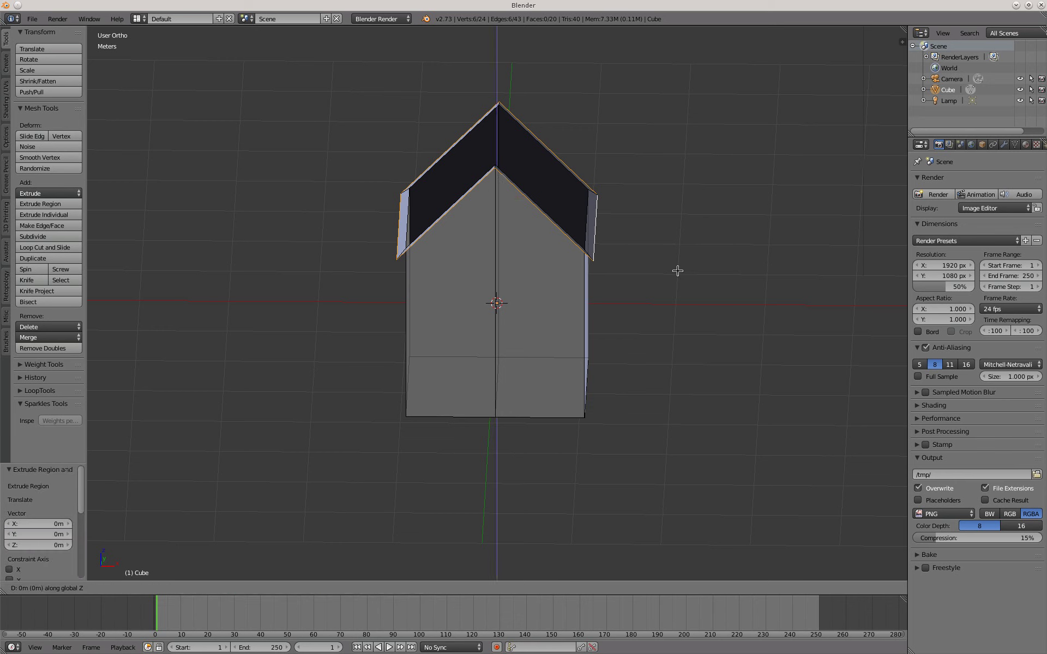
type(".1")
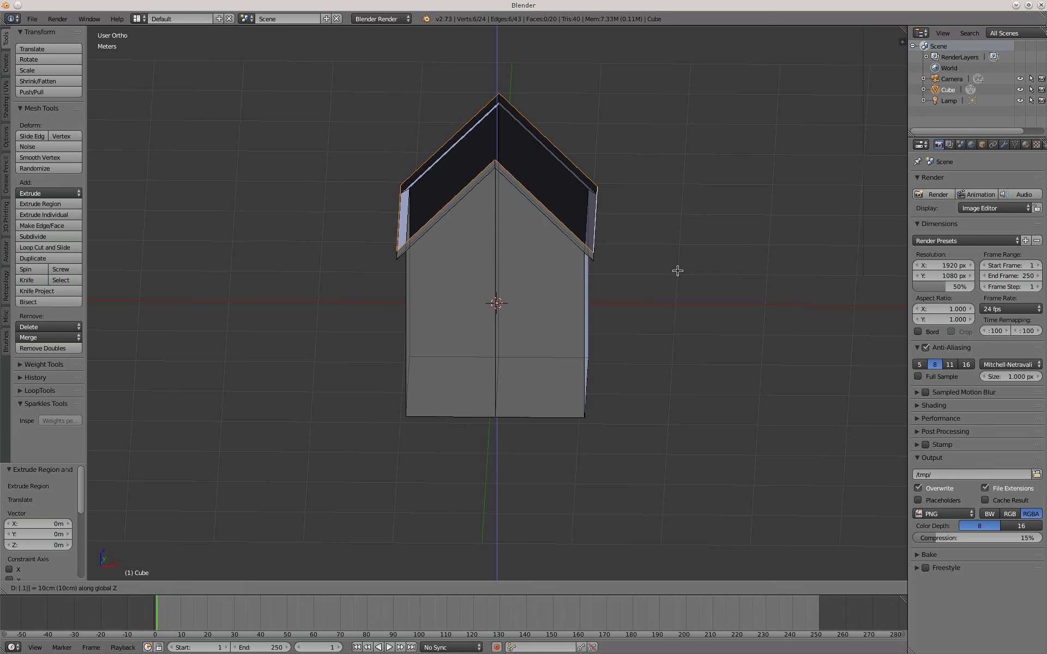
key("Return")
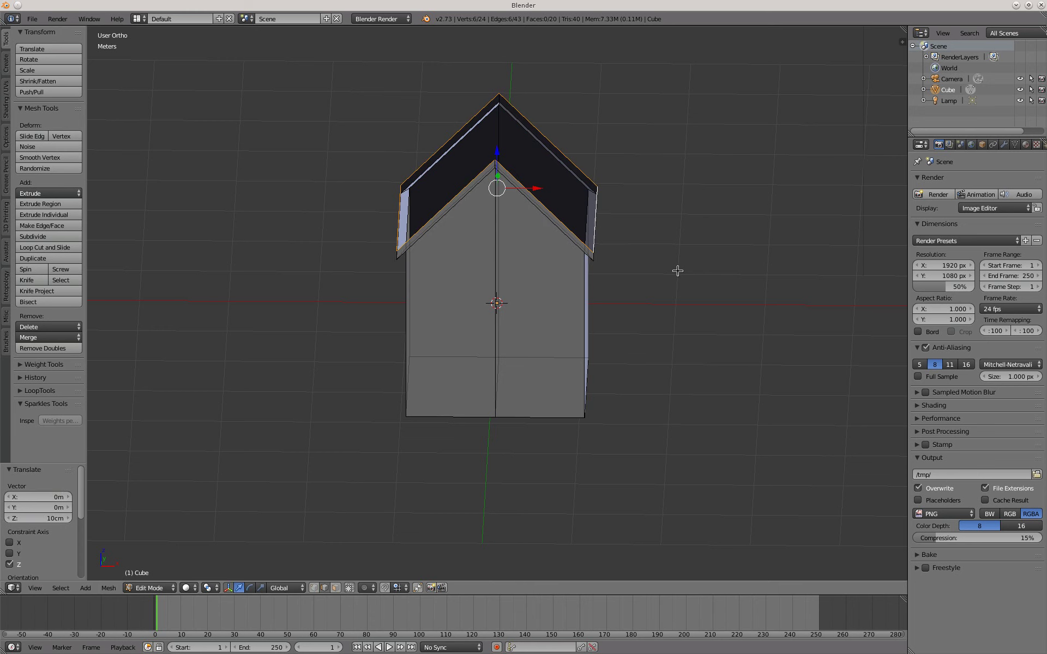
middle_click_drag(678, 259, 611, 256)
key("KP_1")
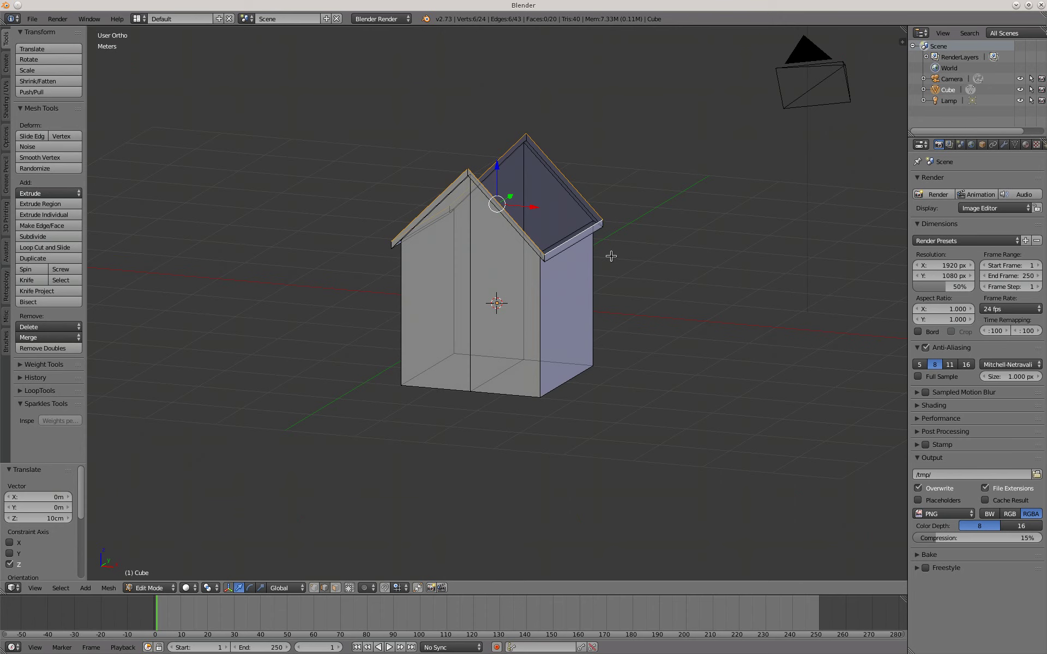
key("KP_1")
key("a")
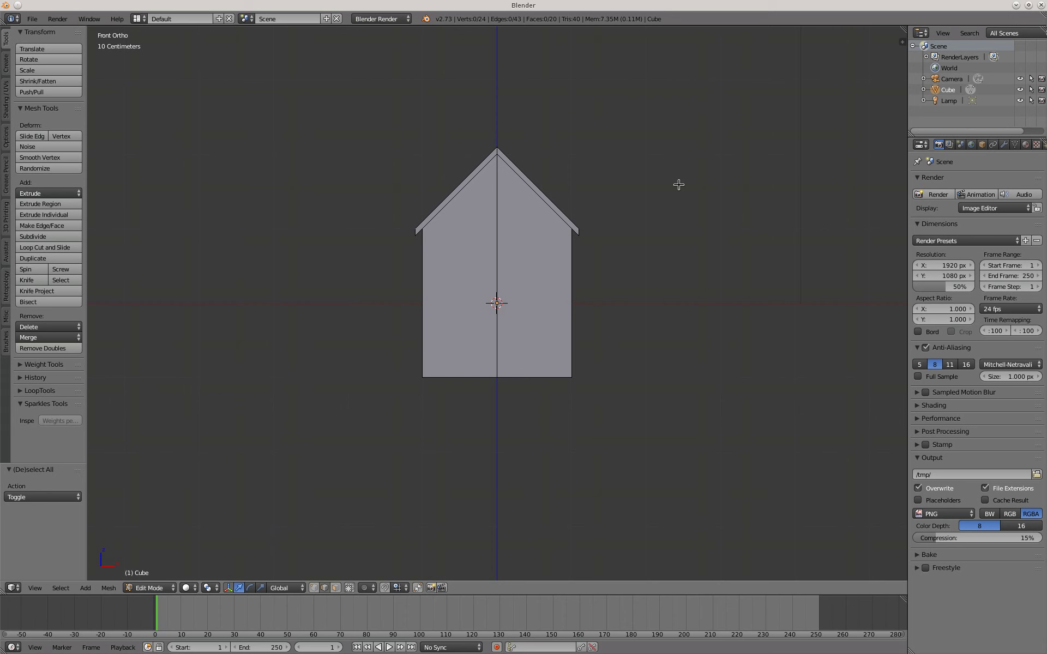
- In vertex selection mode, box-select the roof's outermost ridge vertices and positive X eave vertices in front view, and fill them with a face
key("ctrl+Tab")
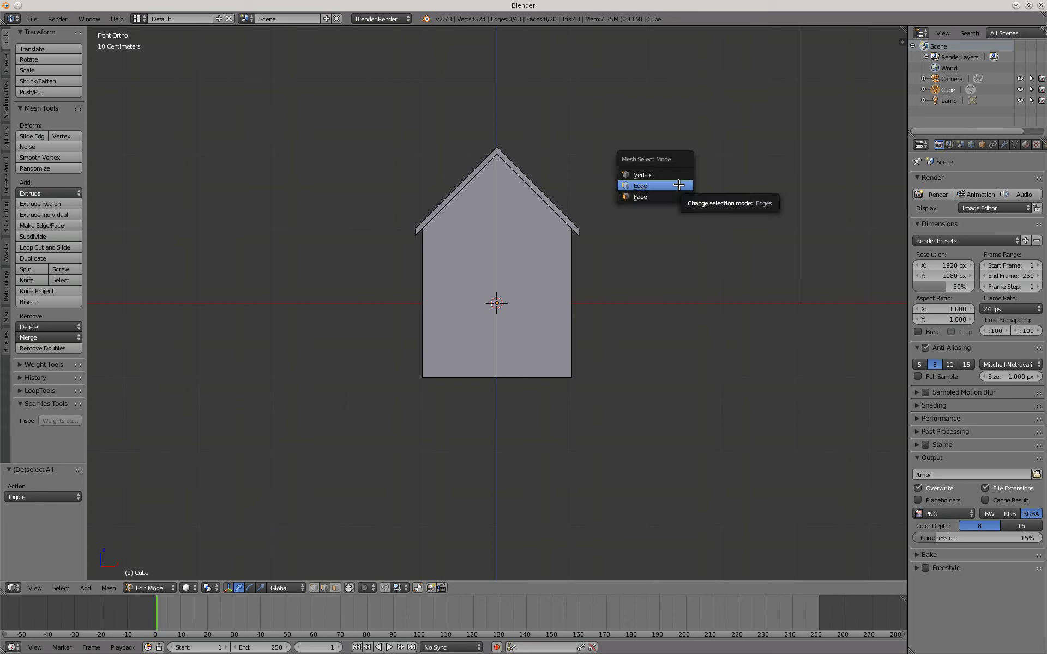
key("v")
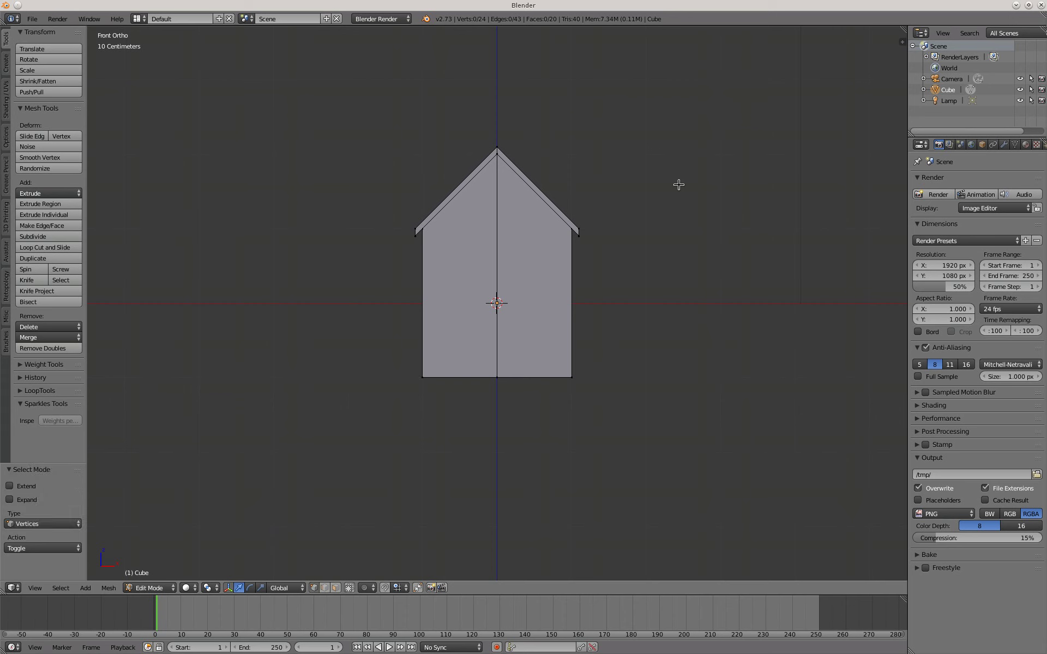
key("b")
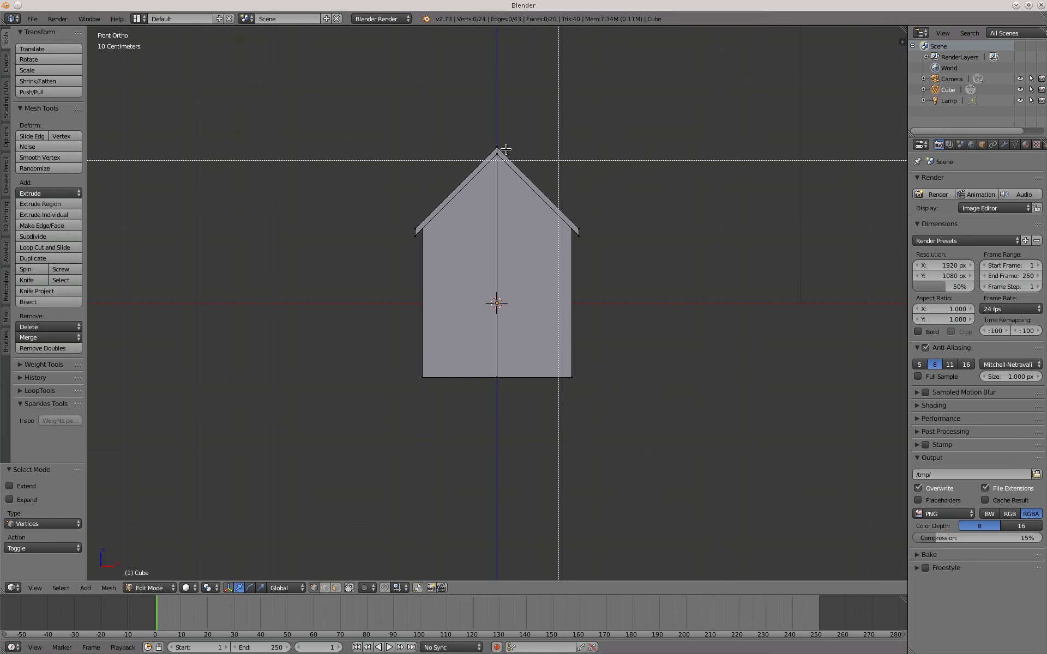
left_click_drag(472, 125, 518, 149)
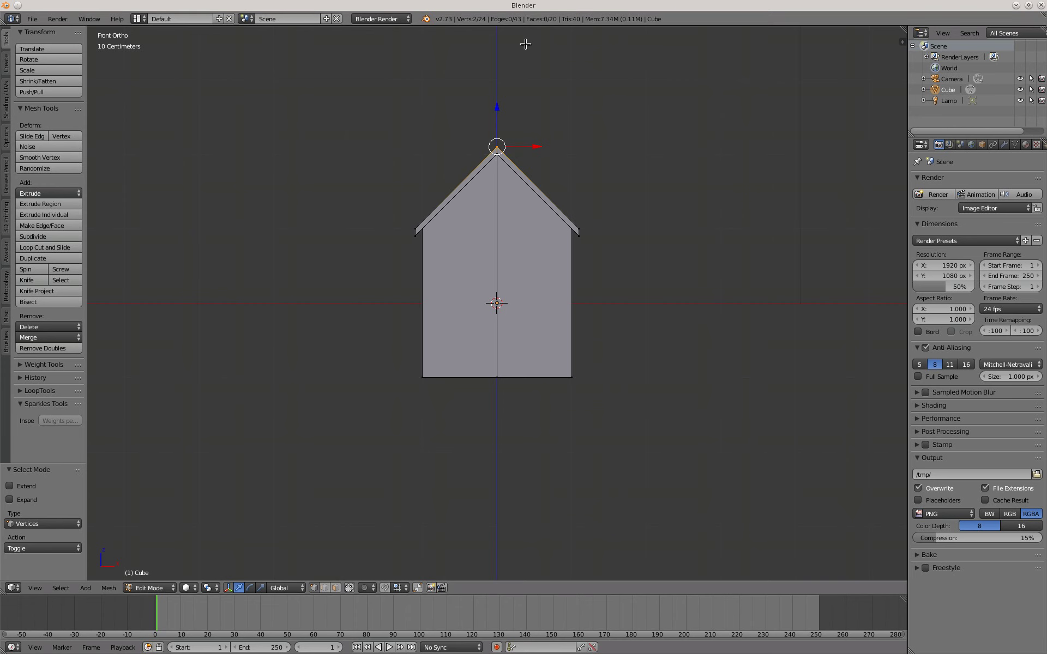
key("b")
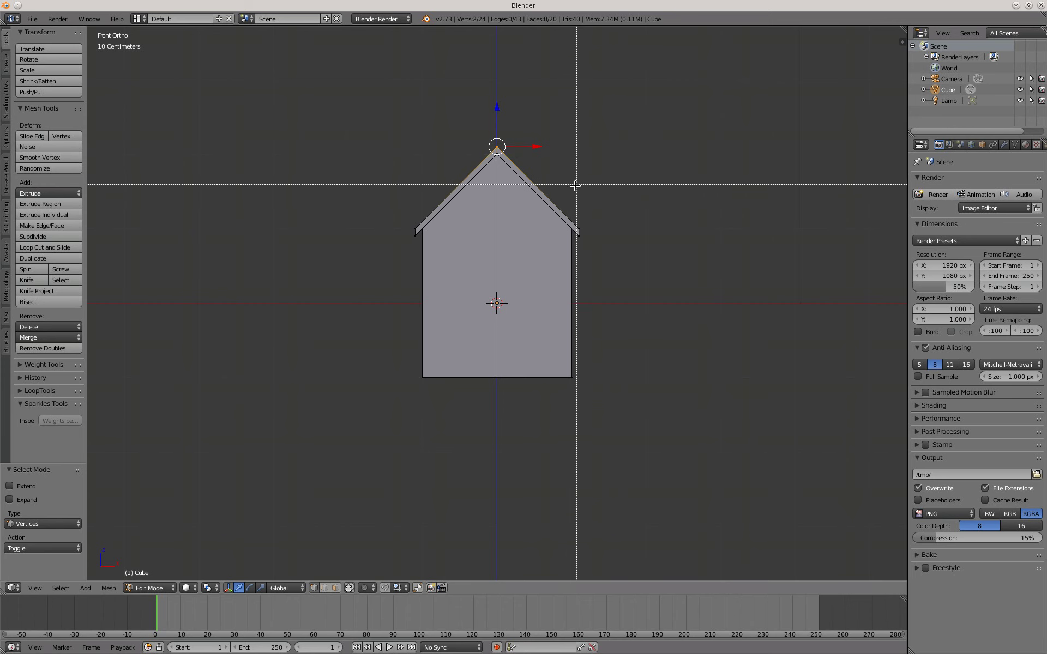
left_click_drag(576, 194, 611, 230)
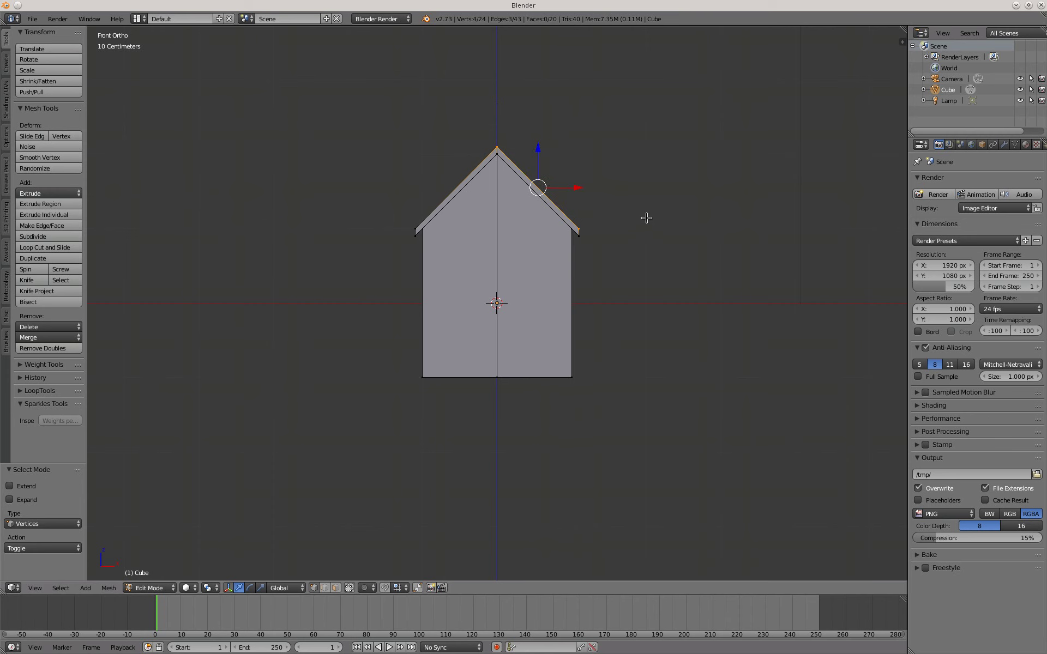
middle_click_drag(636, 212, 610, 221)
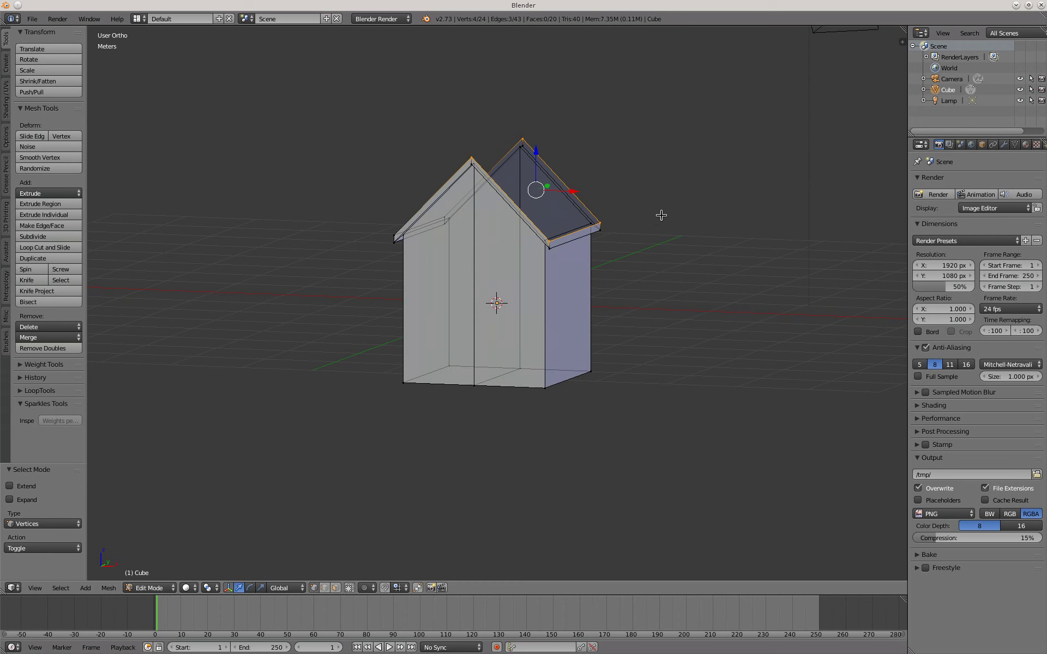
key("f")
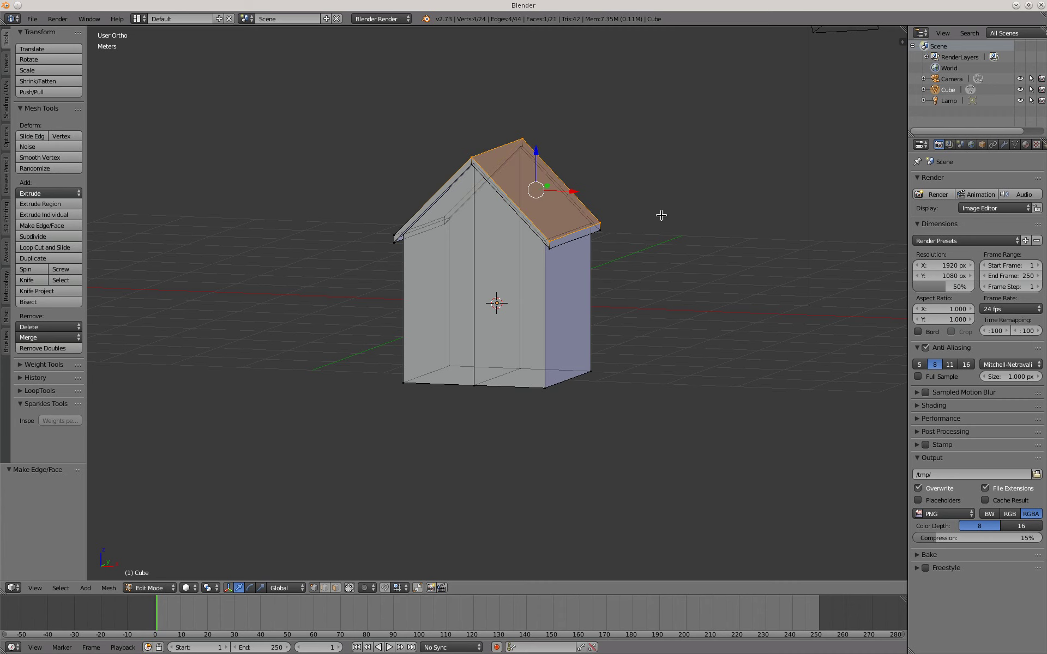
- Box-select the outermost ridge vertices and negative X eave vertices in front view, fill them with a face, and deselect everything
key("KP_1")
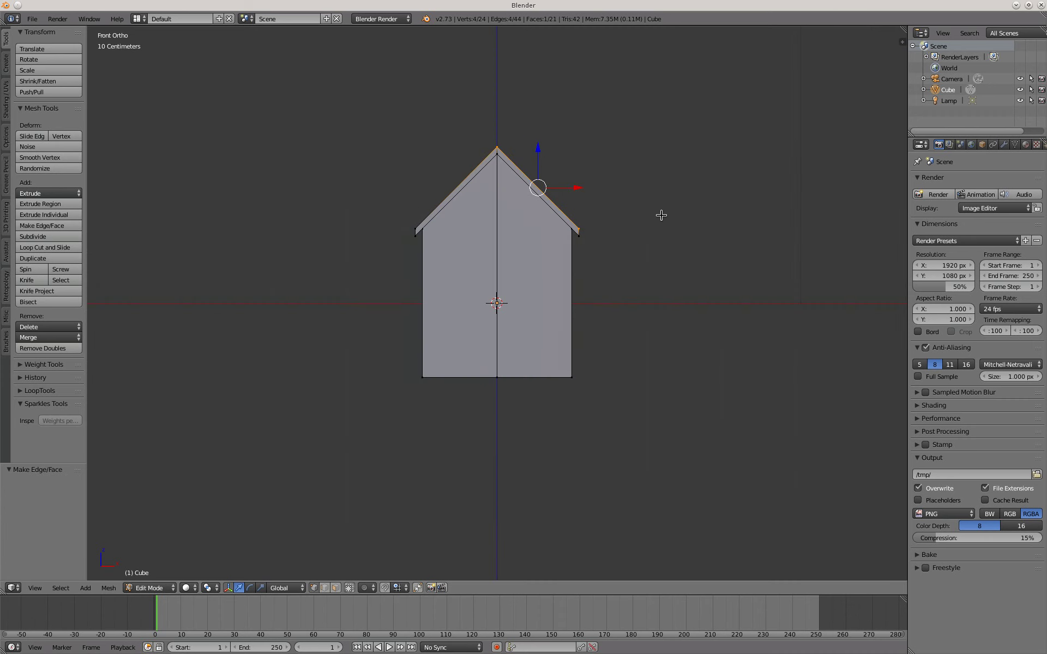
key("a")
key("b")
left_click_drag(467, 121, 523, 151)
key("b")
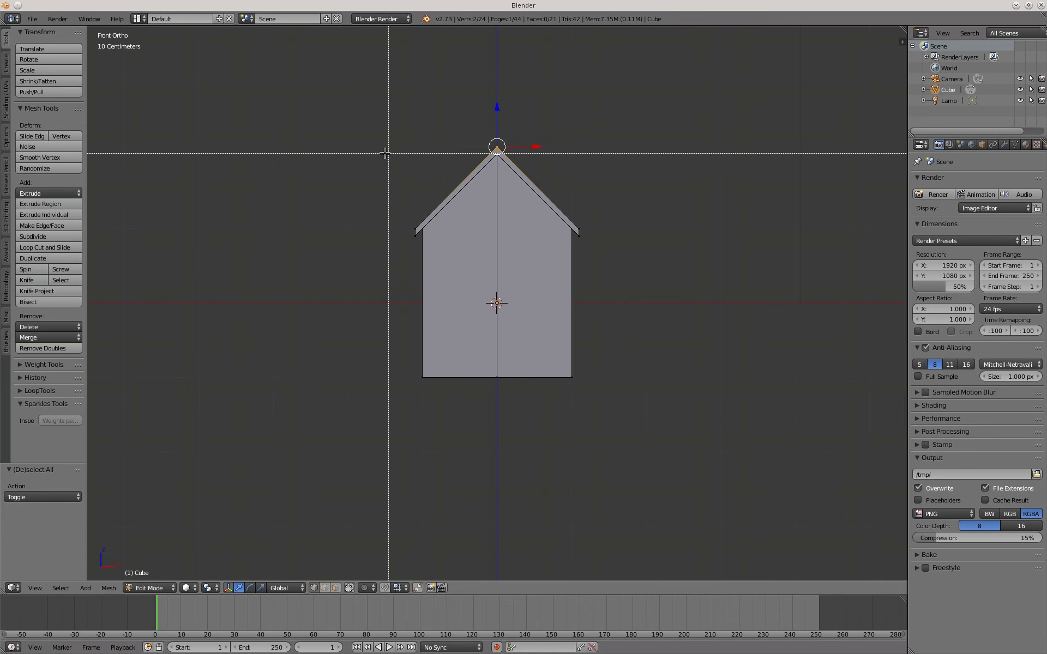
left_click_drag(383, 170, 421, 232)
mouse_move(606, 196)
middle_mouse_down()
mouse_move(606, 222)
mouse_move(624, 229)
mouse_move(601, 207)
mouse_move(579, 206)
middle_mouse_up()
key("f")
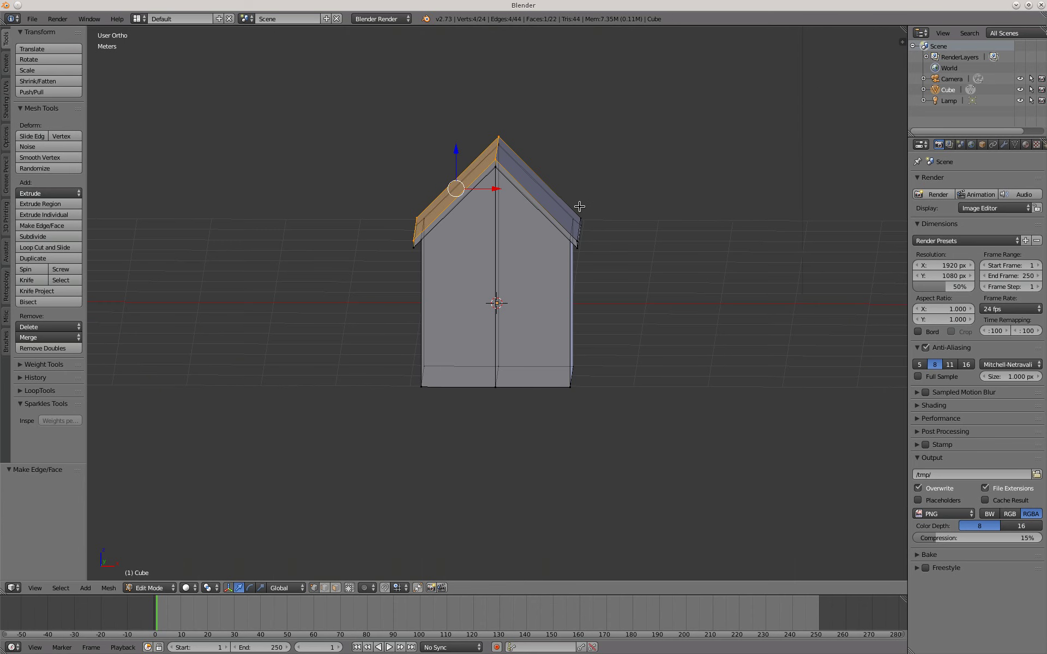
key("a")
- Return to Object Mode and add a mesh cylinder with 16 vertices at the 3D cursor
mouse_move(643, 215)
middle_mouse_down()
mouse_move(652, 241)
mouse_move(501, 57)
mouse_move(556, 433)
mouse_move(643, 219)
mouse_move(577, 248)
mouse_move(496, 367)
mouse_move(594, 248)
mouse_move(571, 240)
mouse_move(605, 236)
mouse_move(596, 232)
mouse_move(630, 217)
middle_mouse_up()
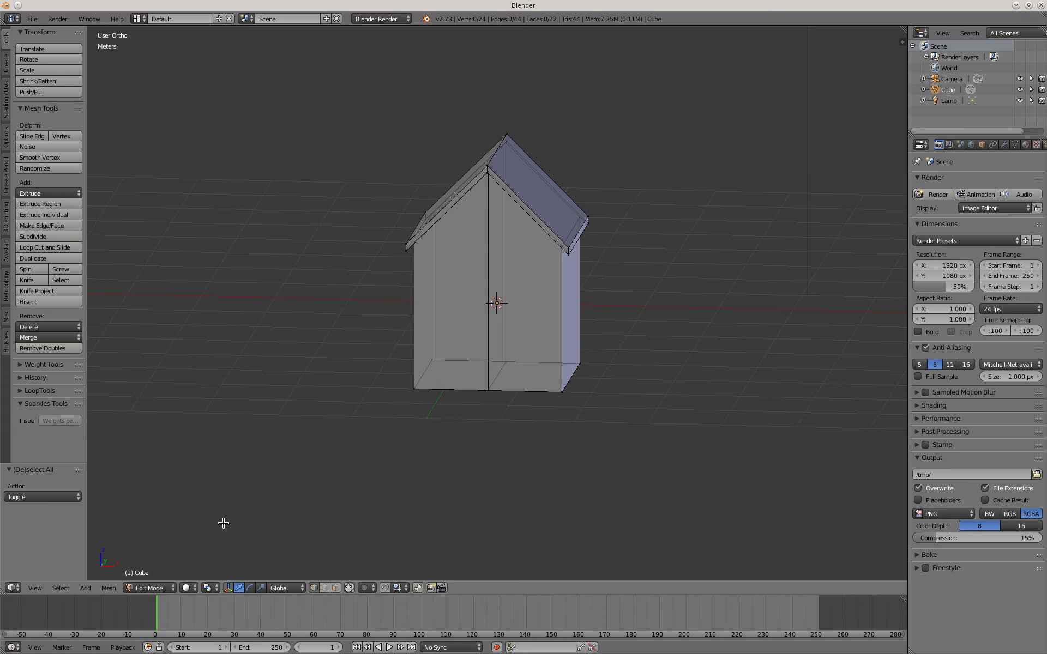
left_click(148, 590)
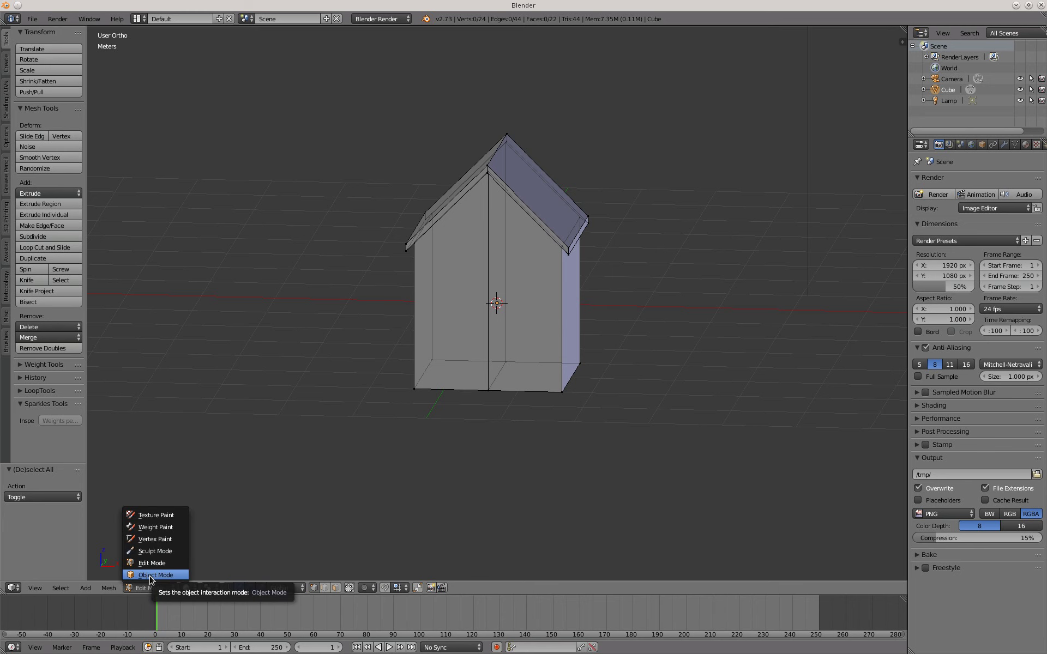
left_click(151, 576)
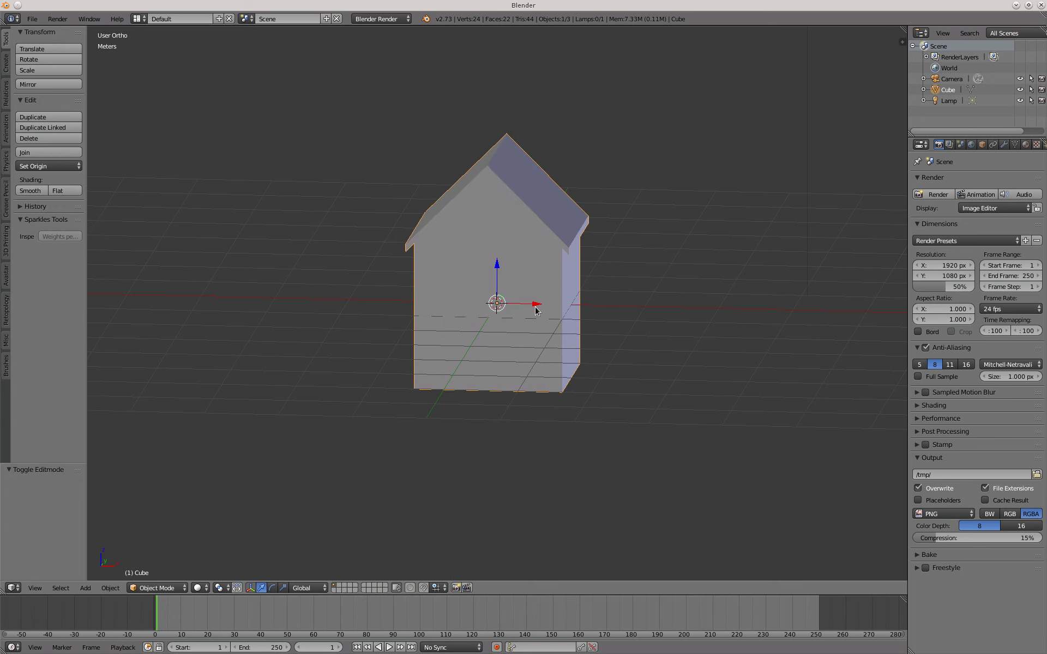
mouse_move(613, 325)
middle_mouse_down()
mouse_move(582, 330)
mouse_move(613, 328)
middle_mouse_up()
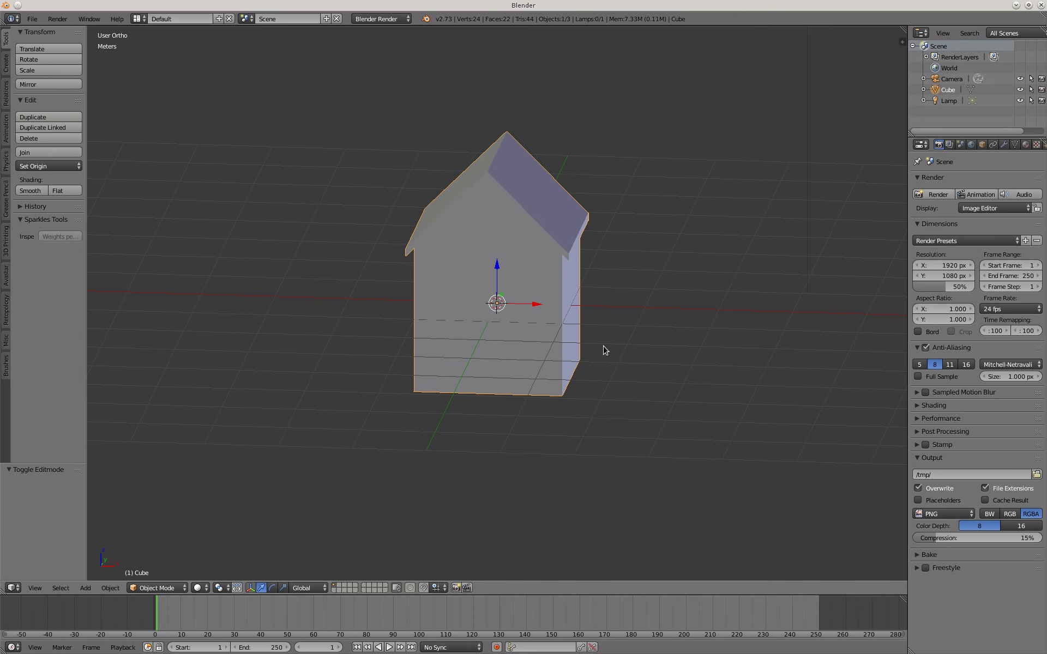
key("shift+a")
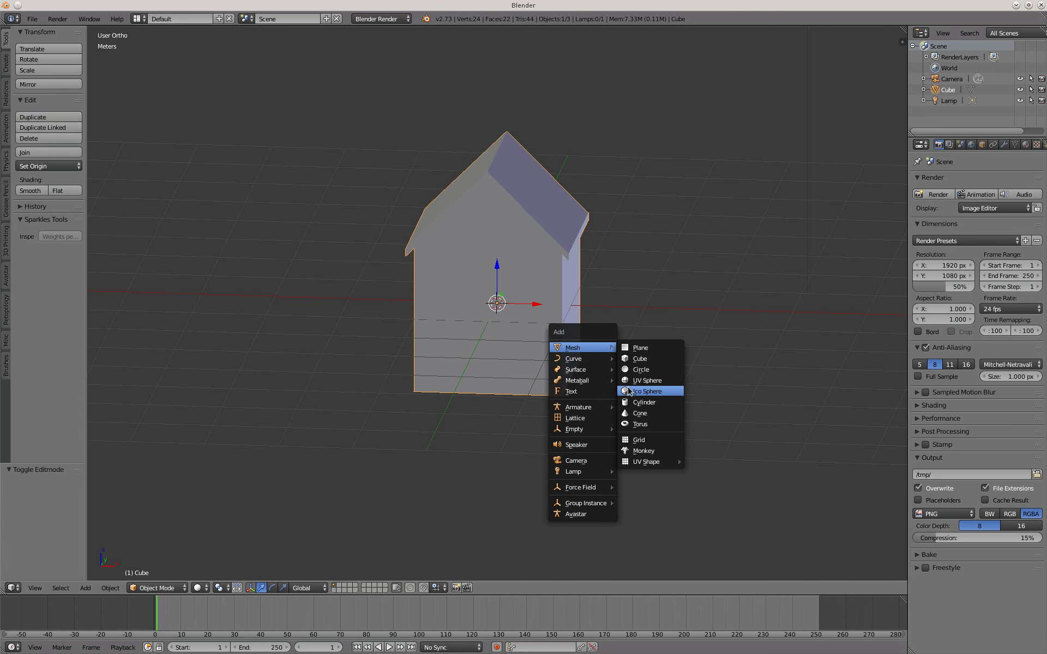
left_click(638, 404)
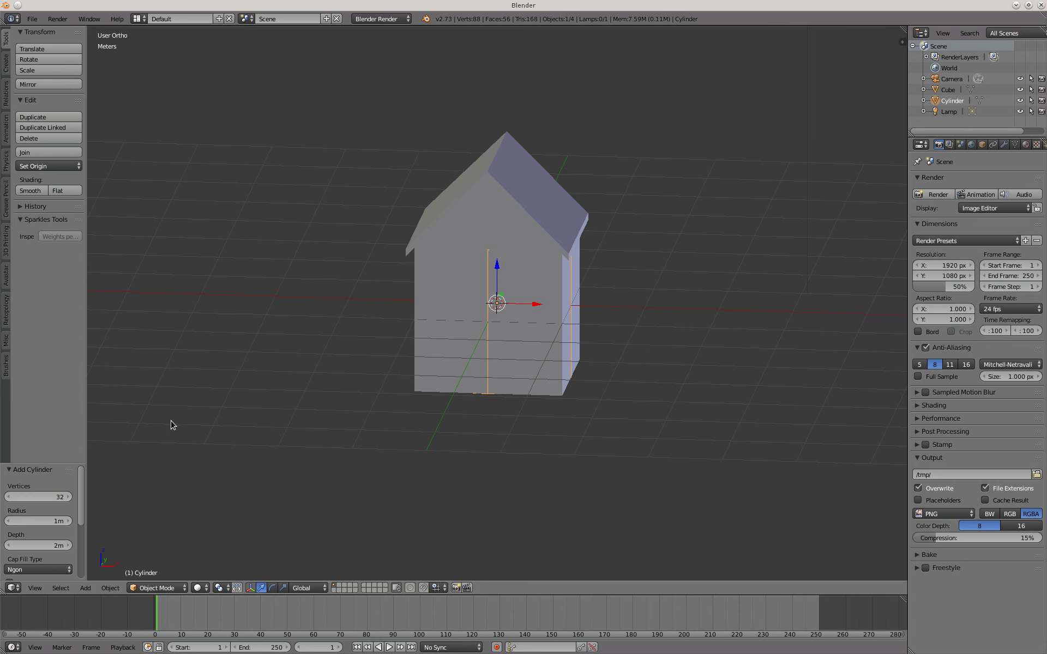
left_click(46, 499)
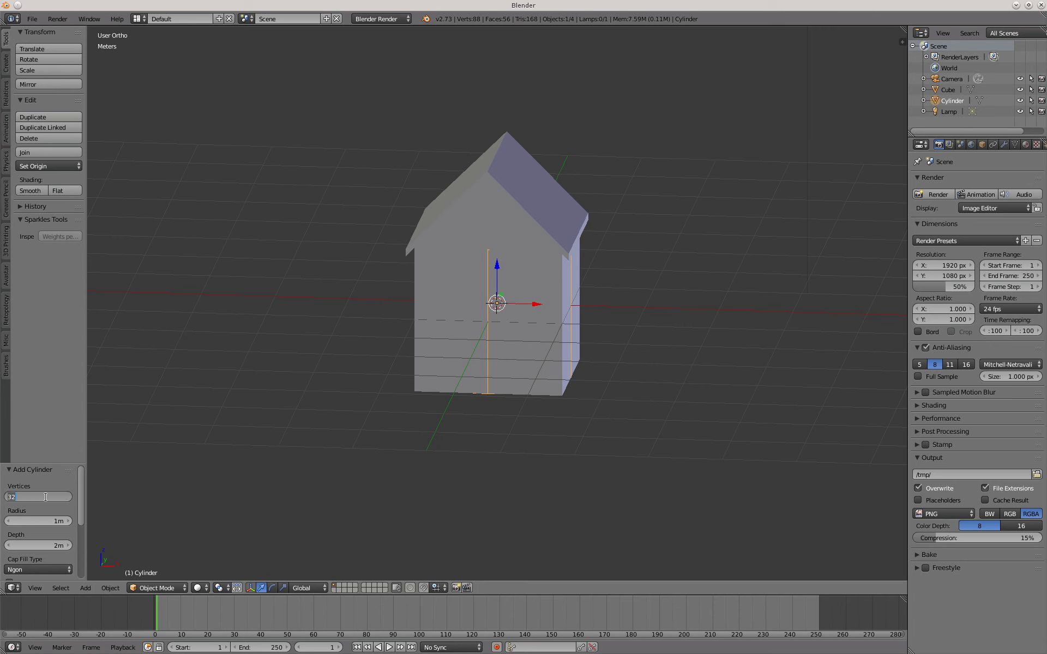
type("1")
key("Return")
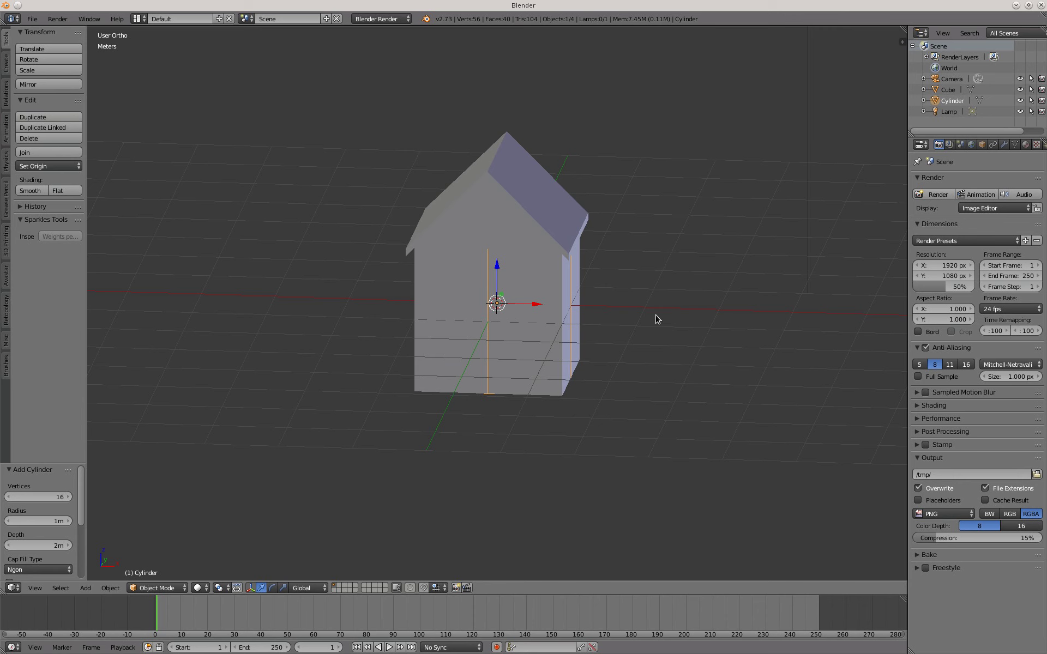
- Rotate the cylinder 90° about the global X axis and scale it by 0.25 in X and Z only
key("r")
type("x")
type("90")
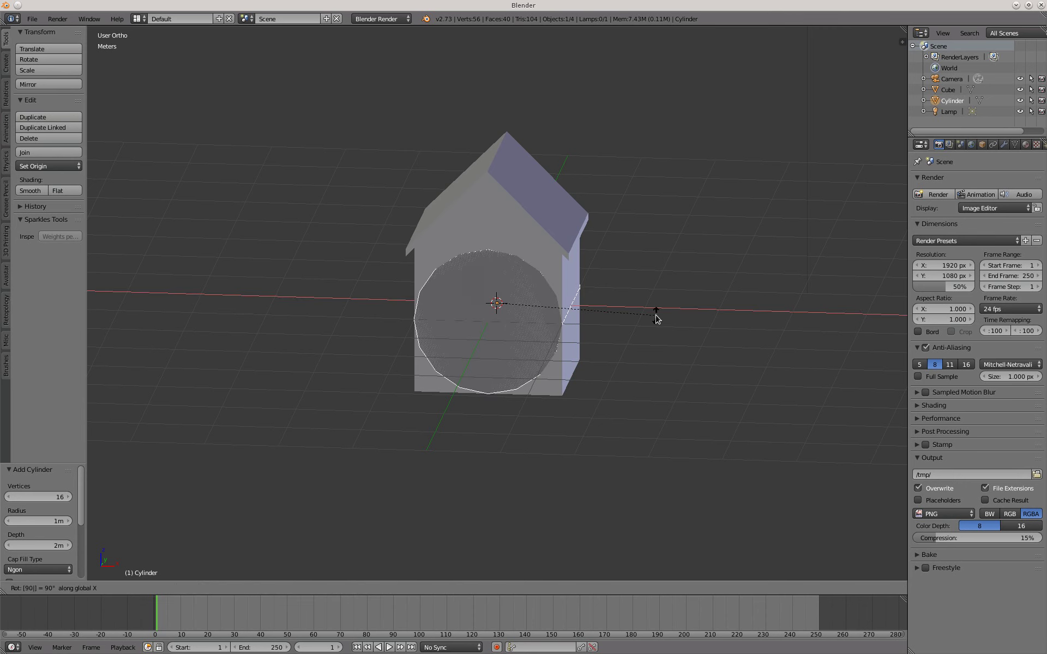
key("Return")
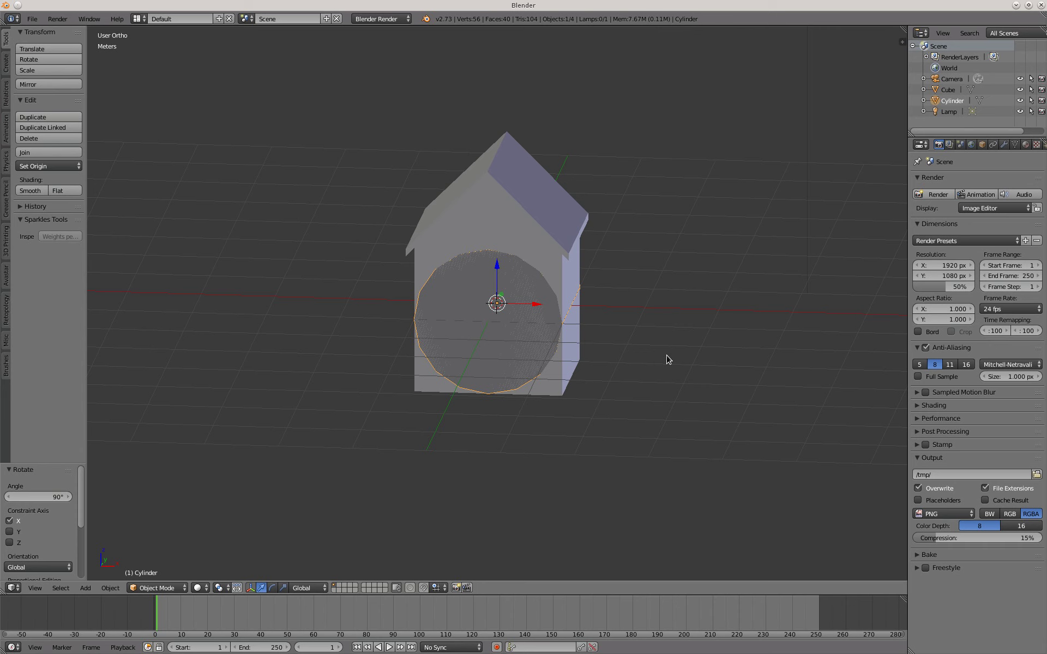
key("s")
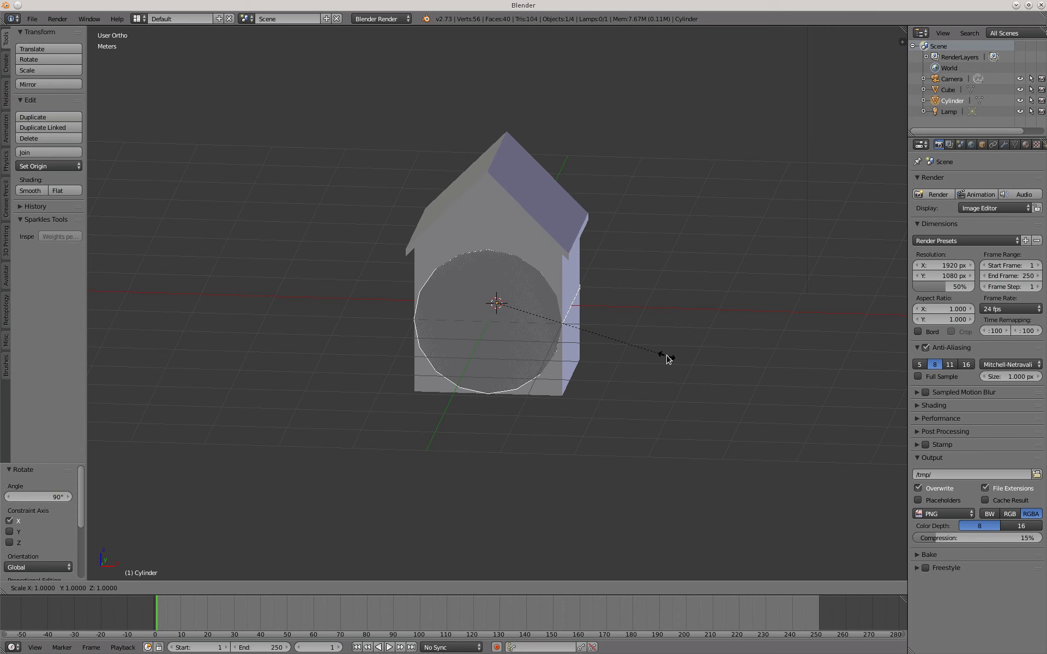
key("shift+y")
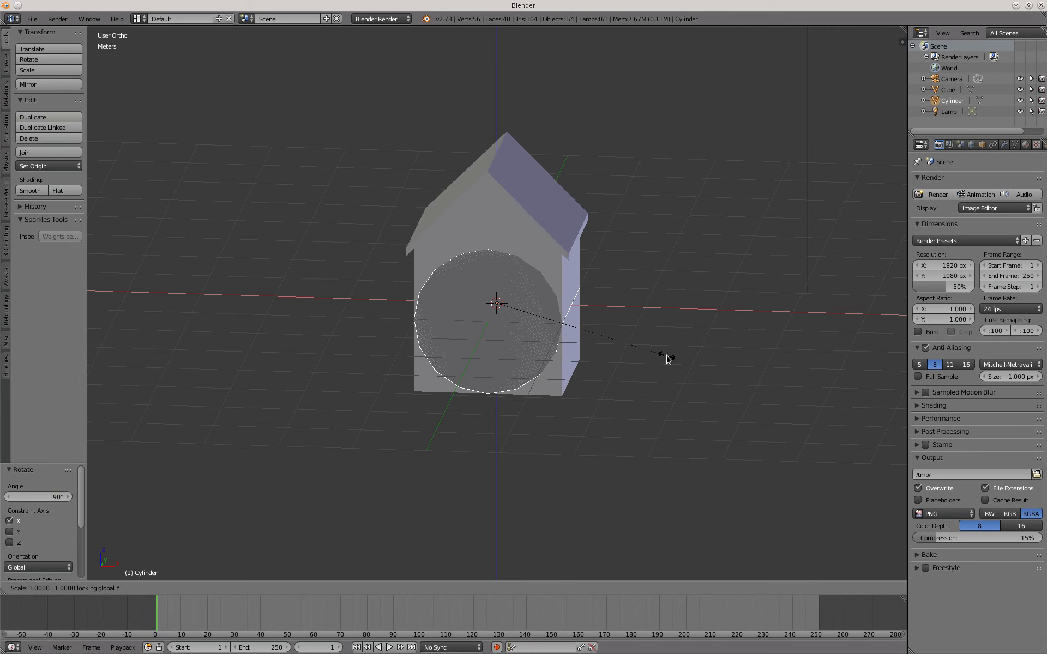
type("0")
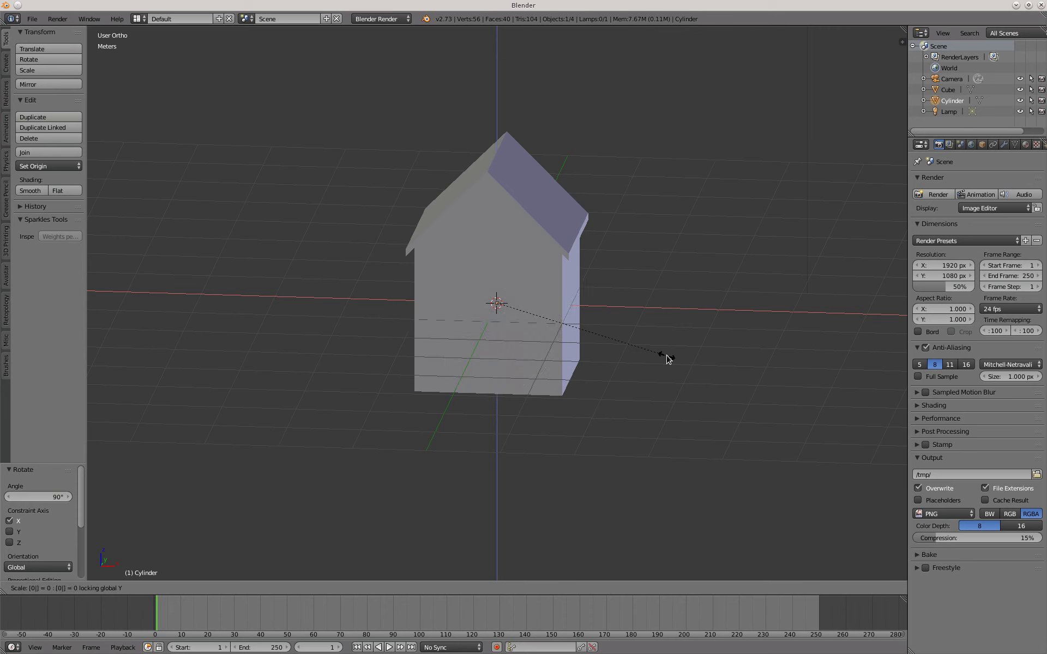
type(".25")
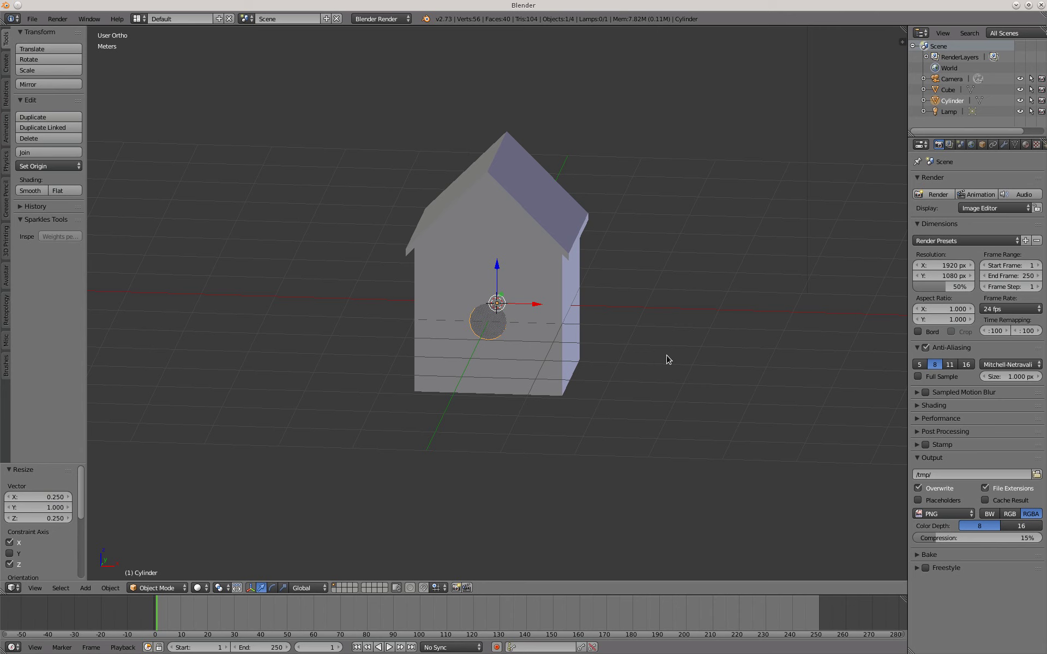
- Move the cylinder 1 m up along Z and -1 m along Y so it protrudes through the front wall
key("g")
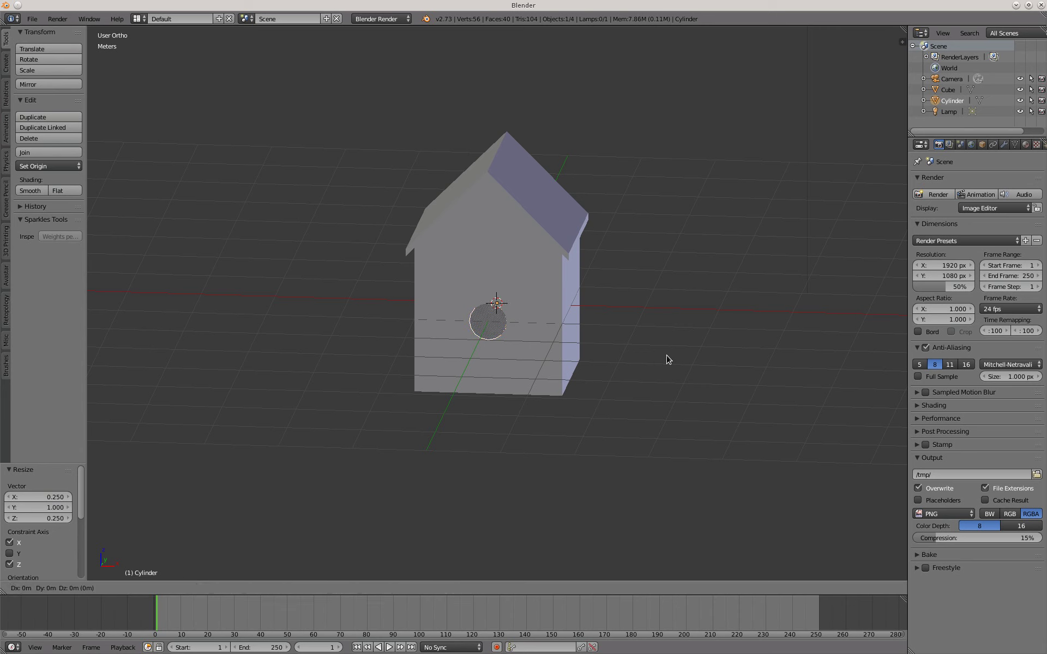
key("z")
key("1")
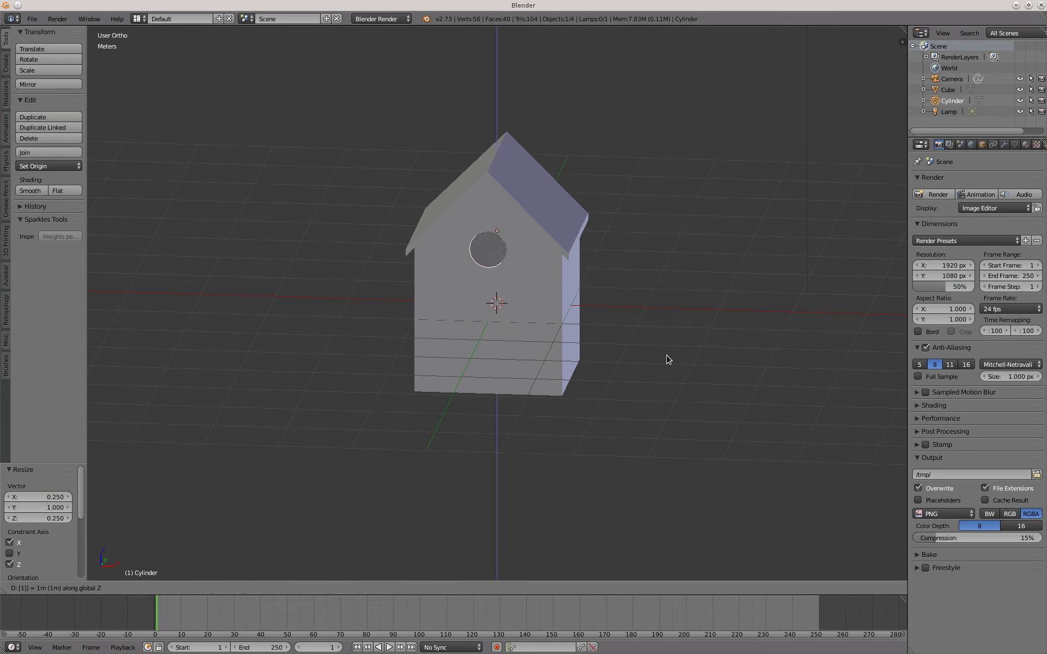
key("Return")
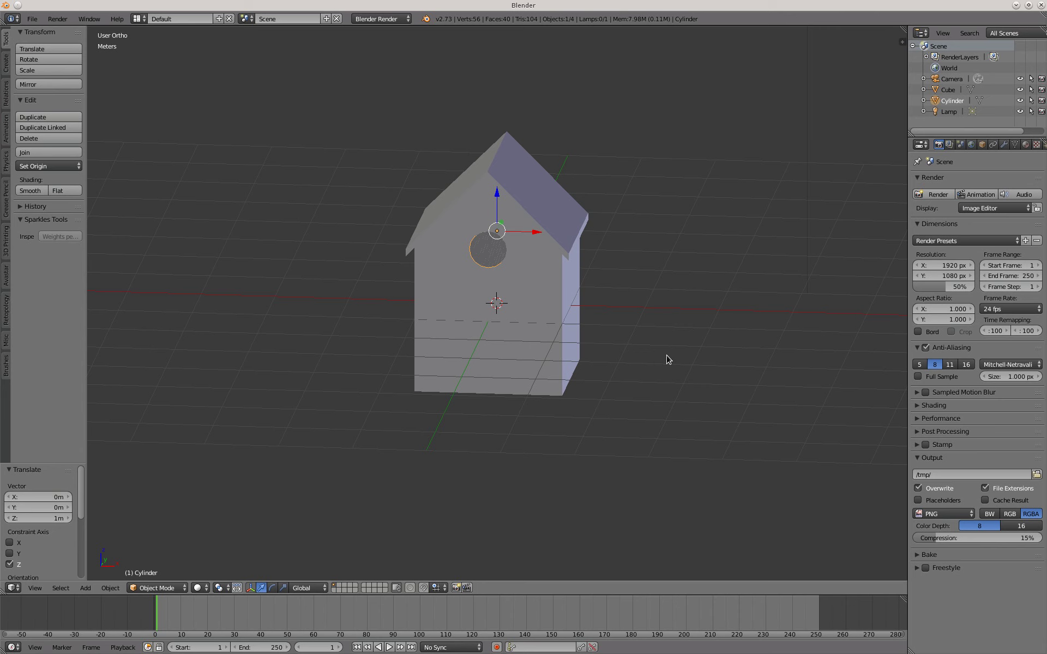
key("g")
key("y")
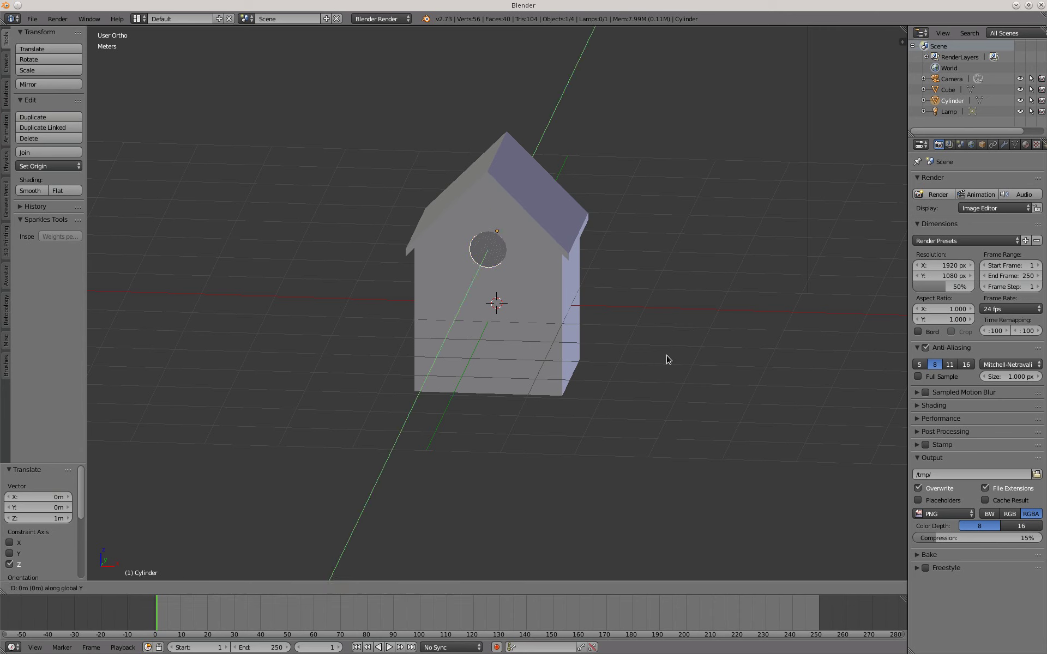
type("-1")
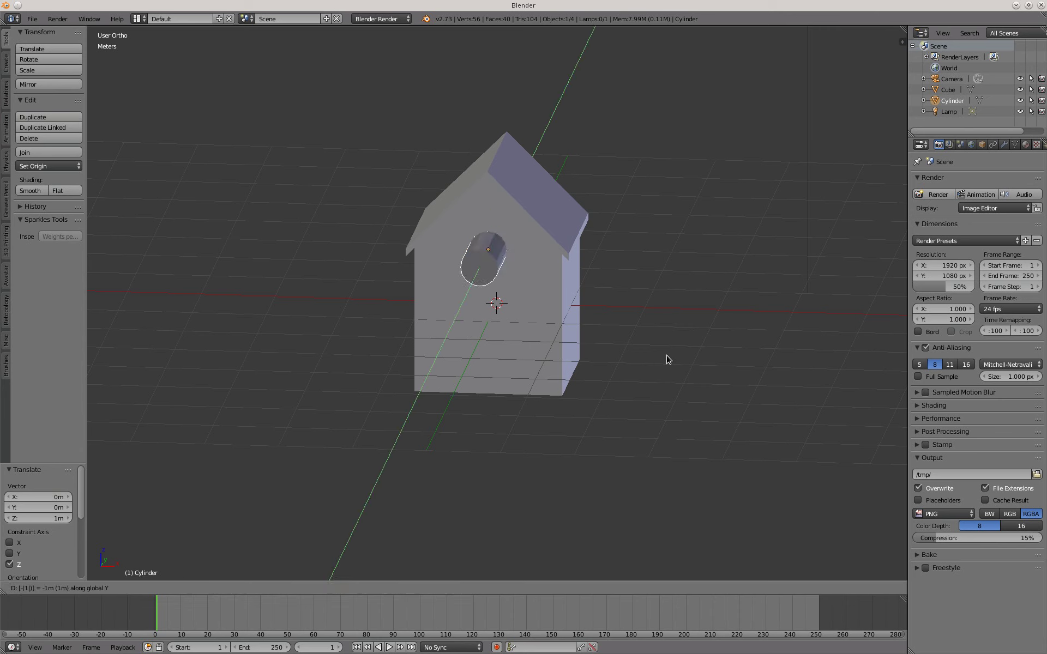
key("Return")
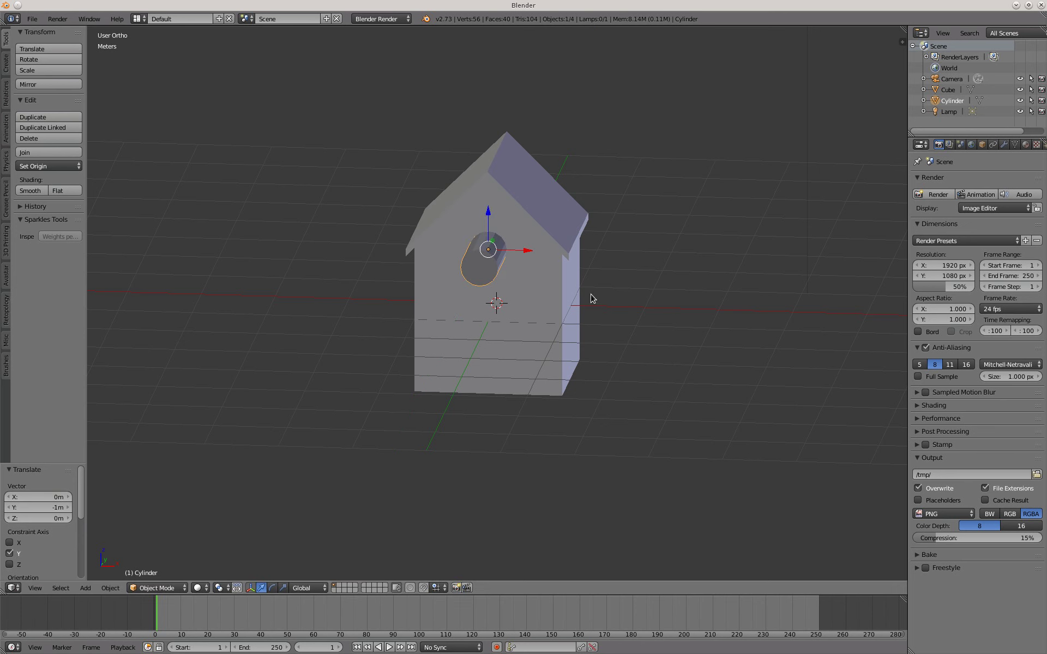
- Add a Boolean modifier to the house mesh and set the Cylinder as its object
middle_click_drag(682, 297, 622, 325)
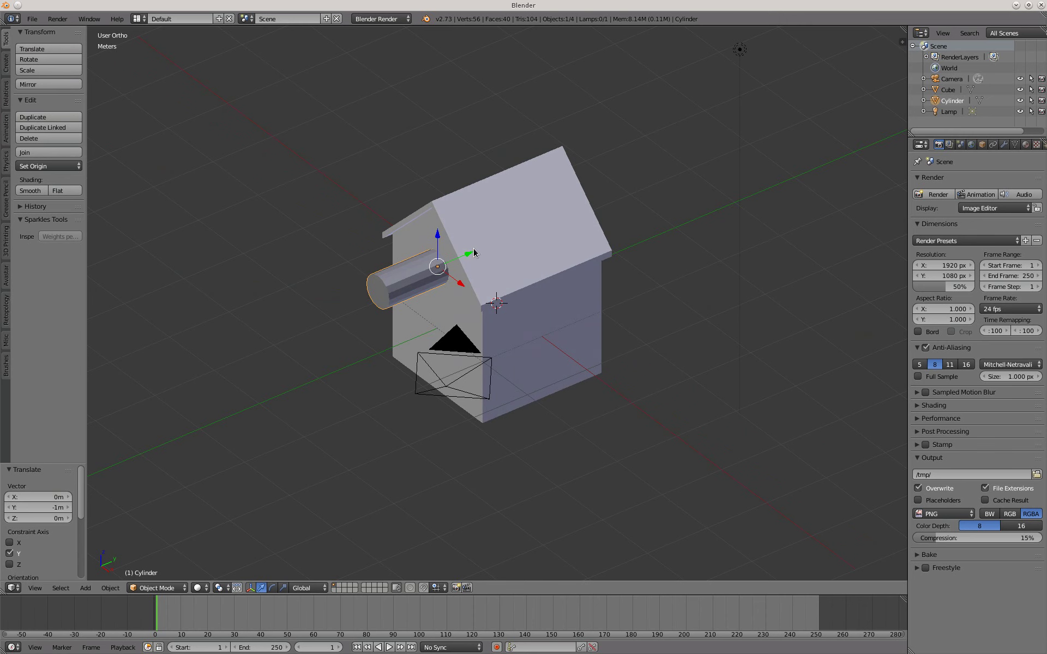
middle_click_drag(449, 293, 471, 271)
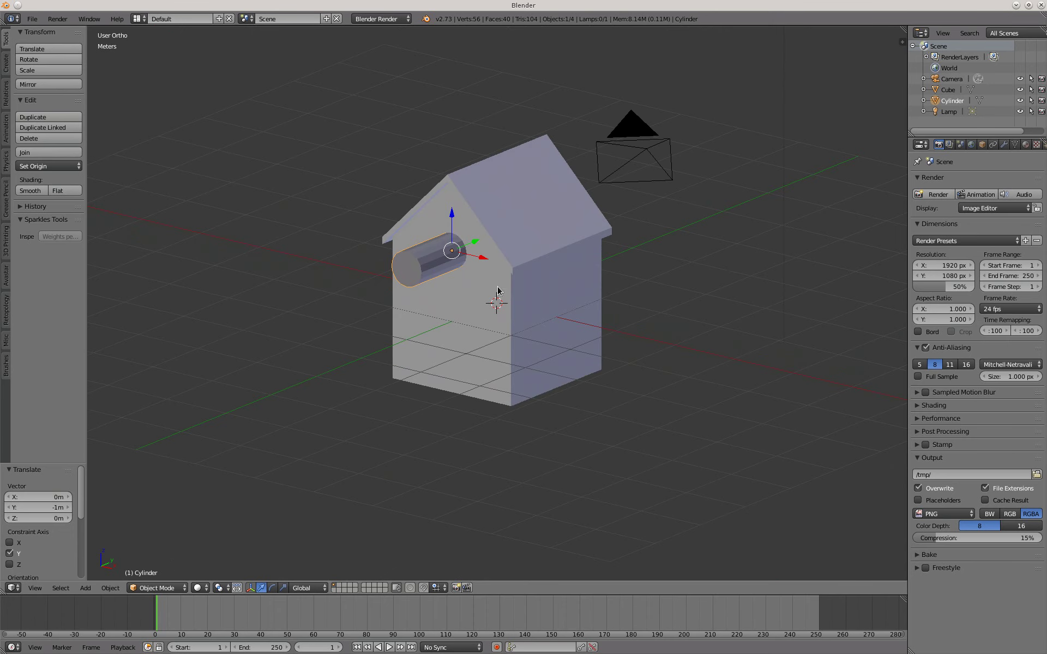
right_click(536, 222)
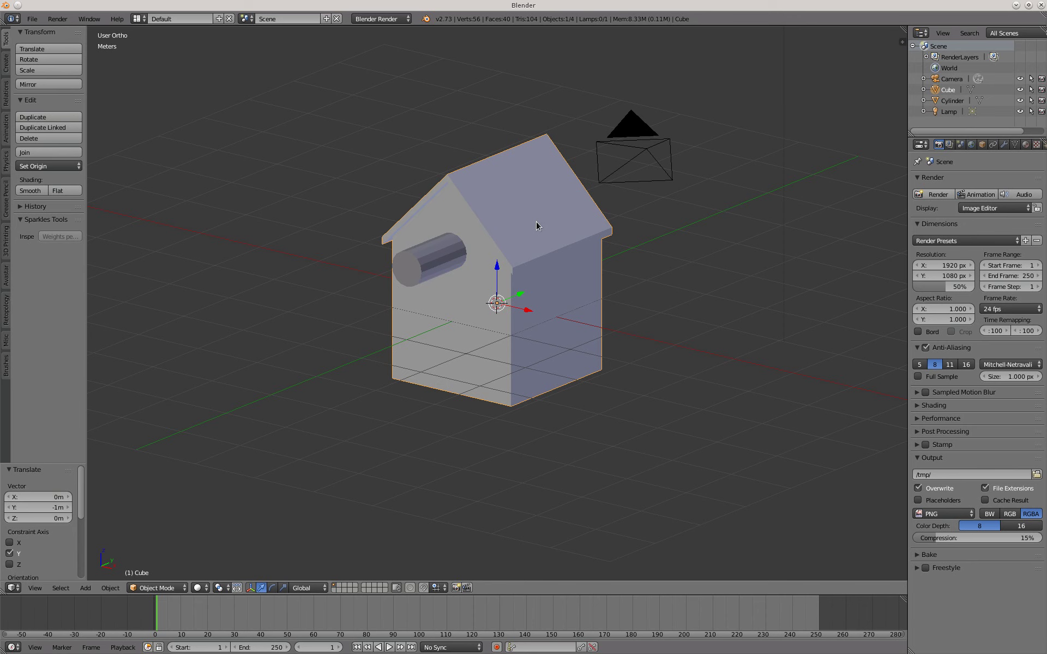
left_click(1004, 145)
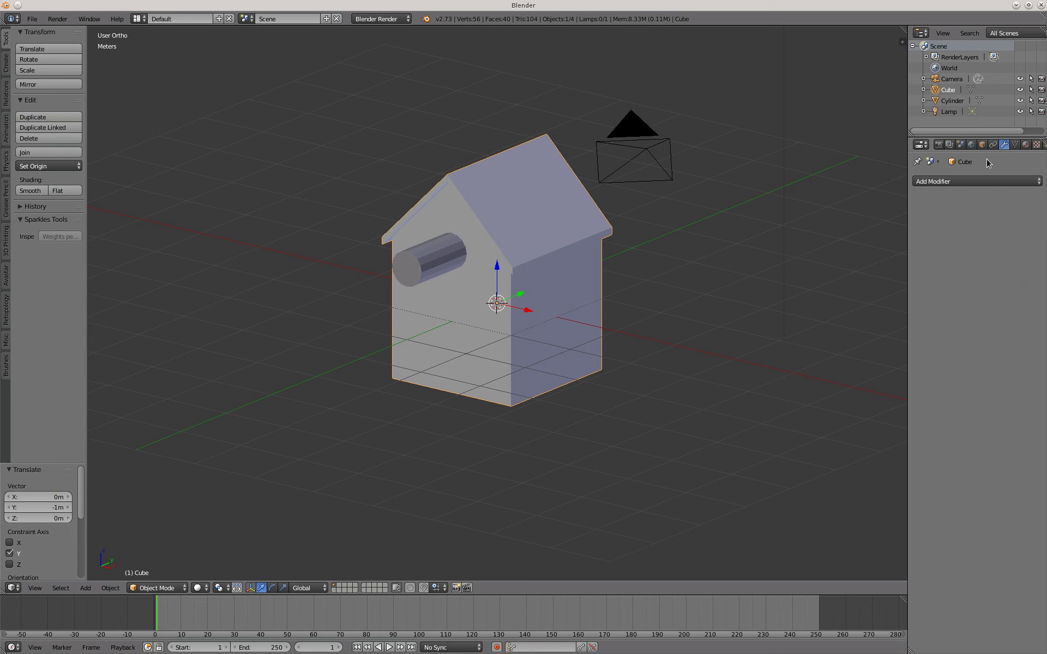
left_click(961, 184)
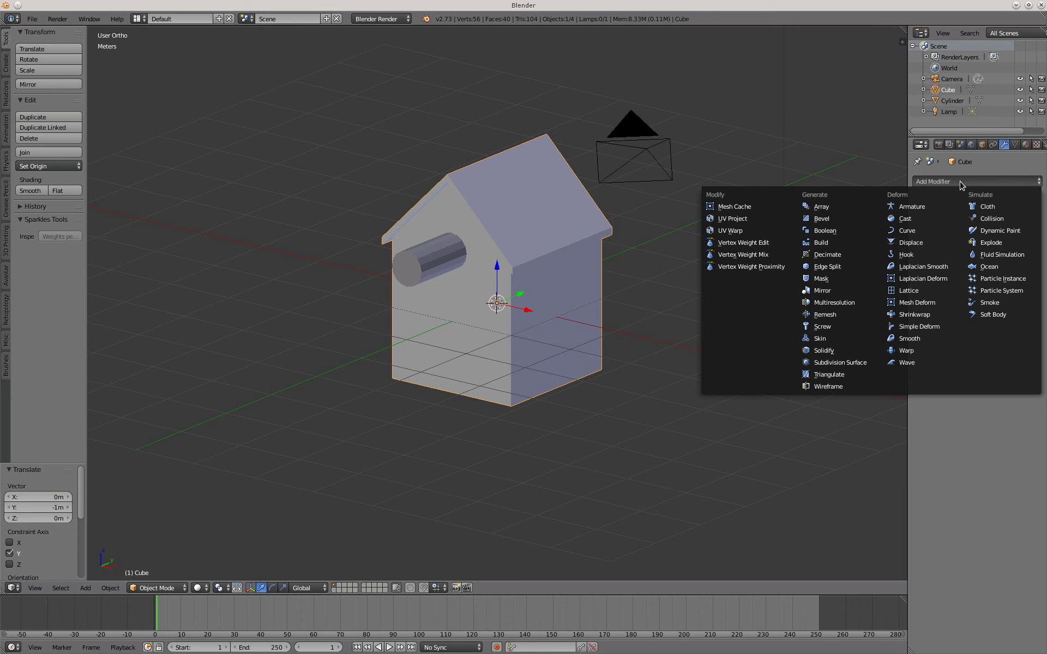
left_click(825, 231)
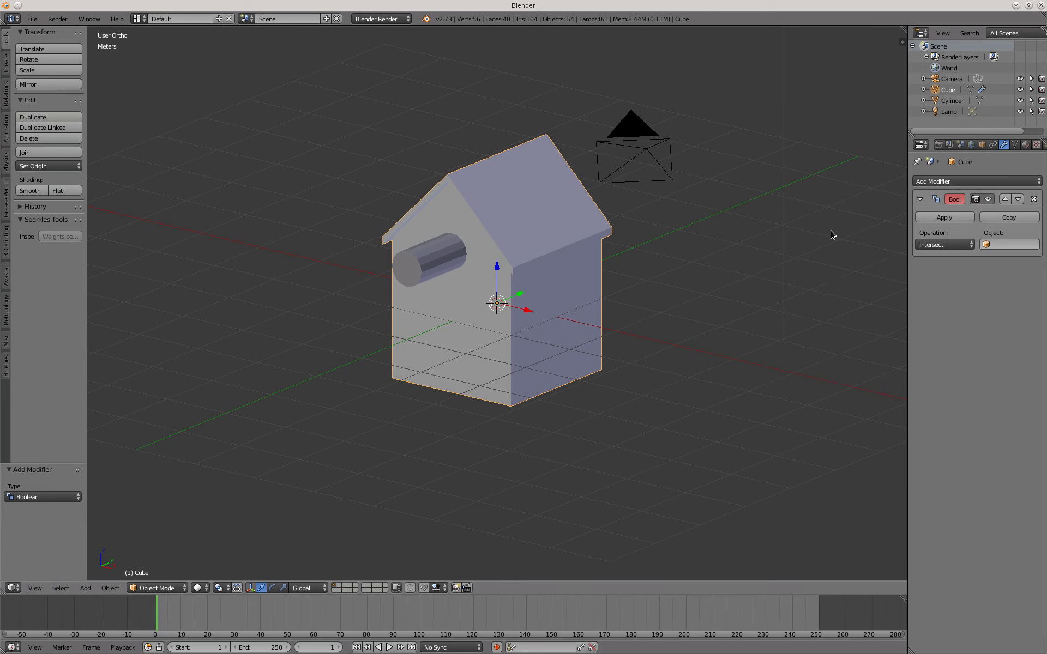
left_click(1007, 242)
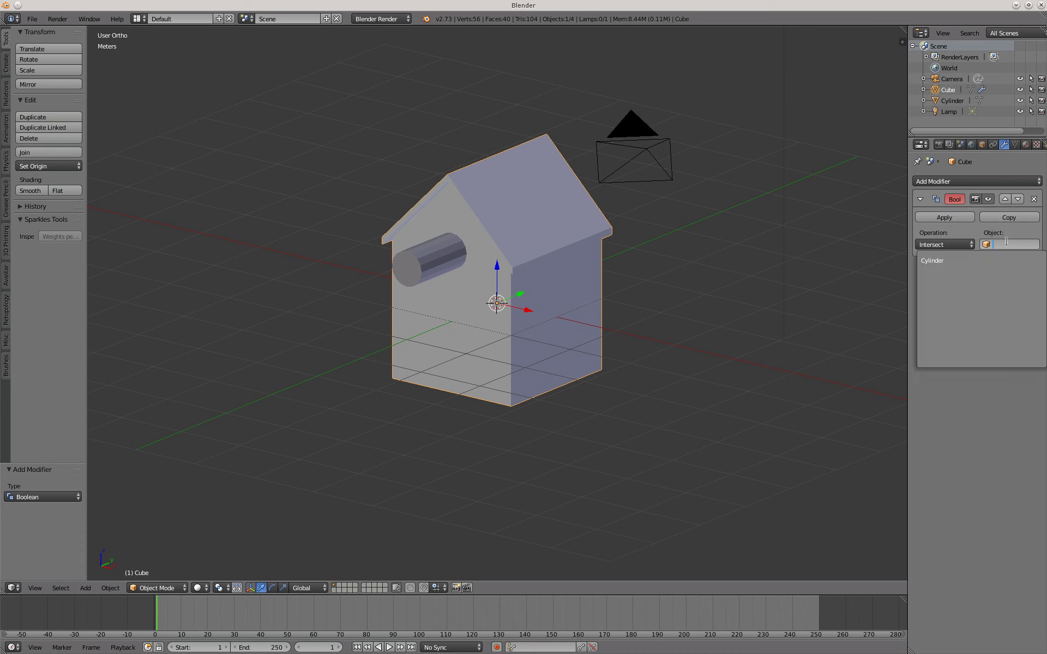
left_click(943, 263)
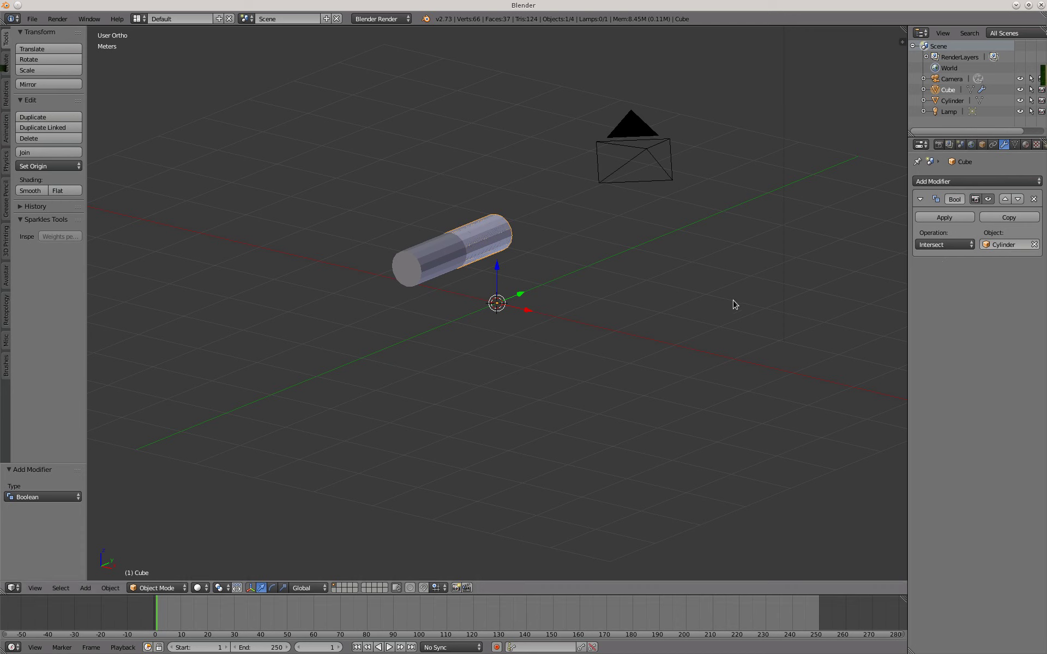
- Set the house's Boolean operation to Difference and apply the modifier to cut the round entrance hole
left_click(952, 244)
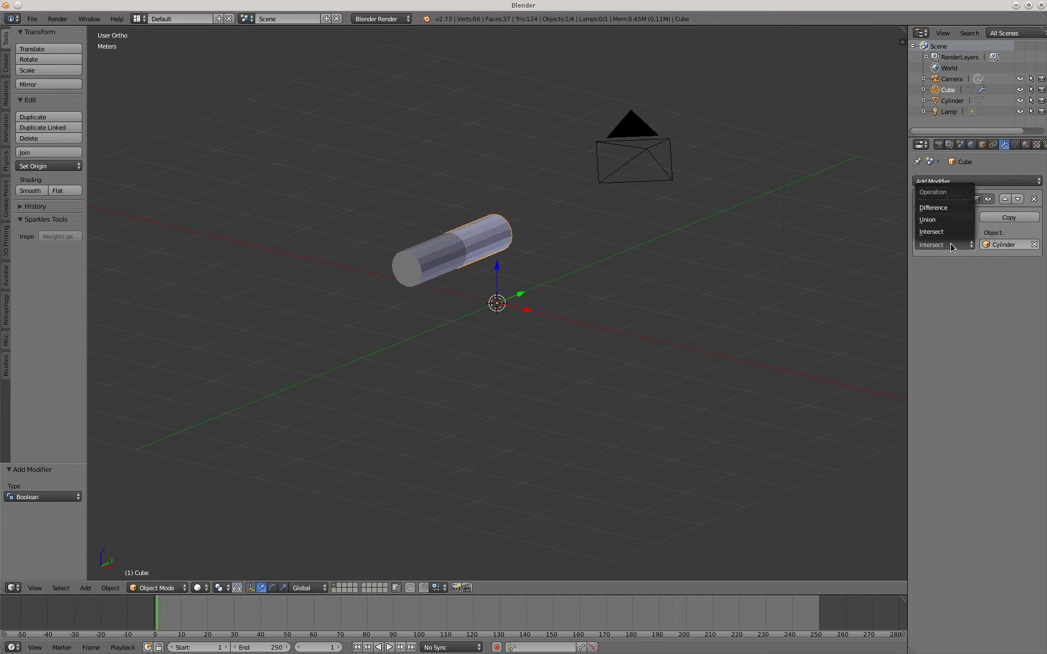
left_click(928, 207)
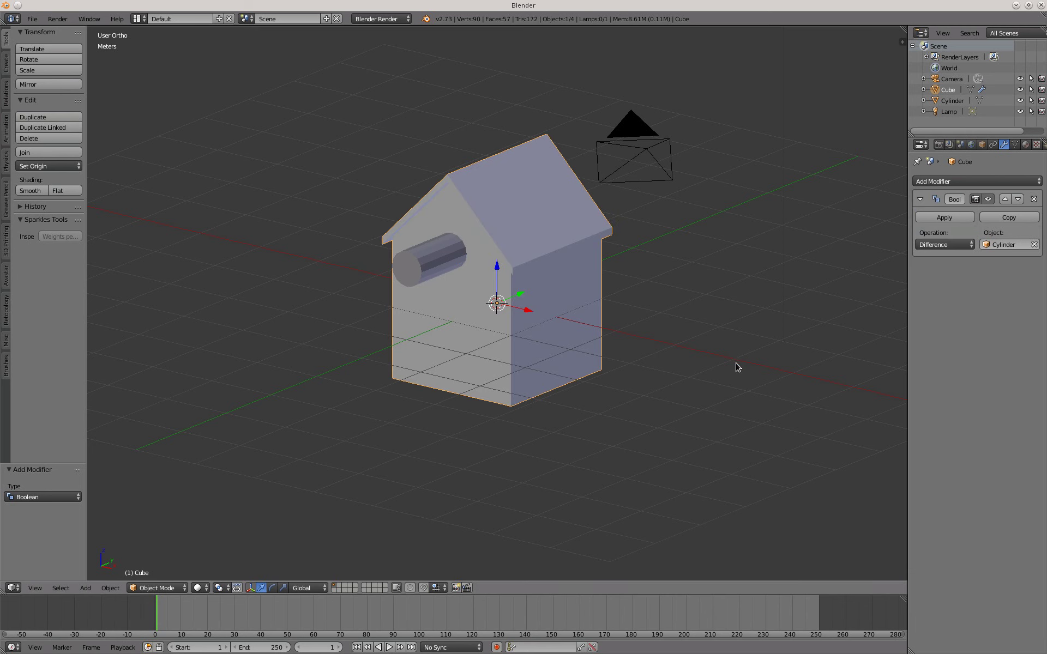
left_click(946, 218)
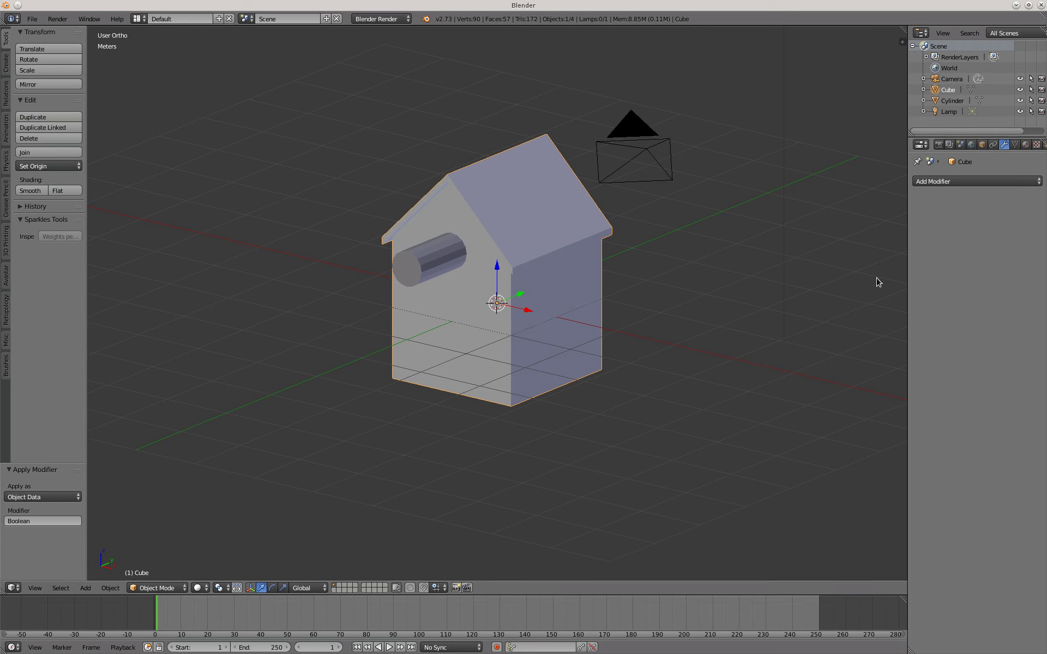
- Move the cylinder down 0.5 m along the global Z axis, below the hole in the front gable
right_click(424, 265)
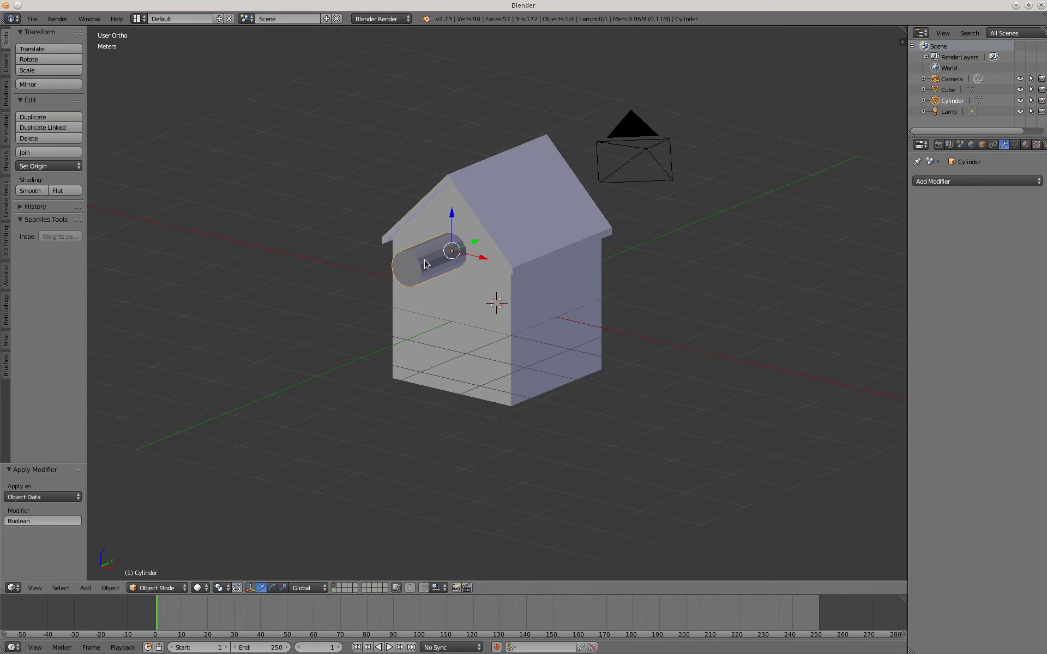
key("g")
right_click(419, 294)
key("g")
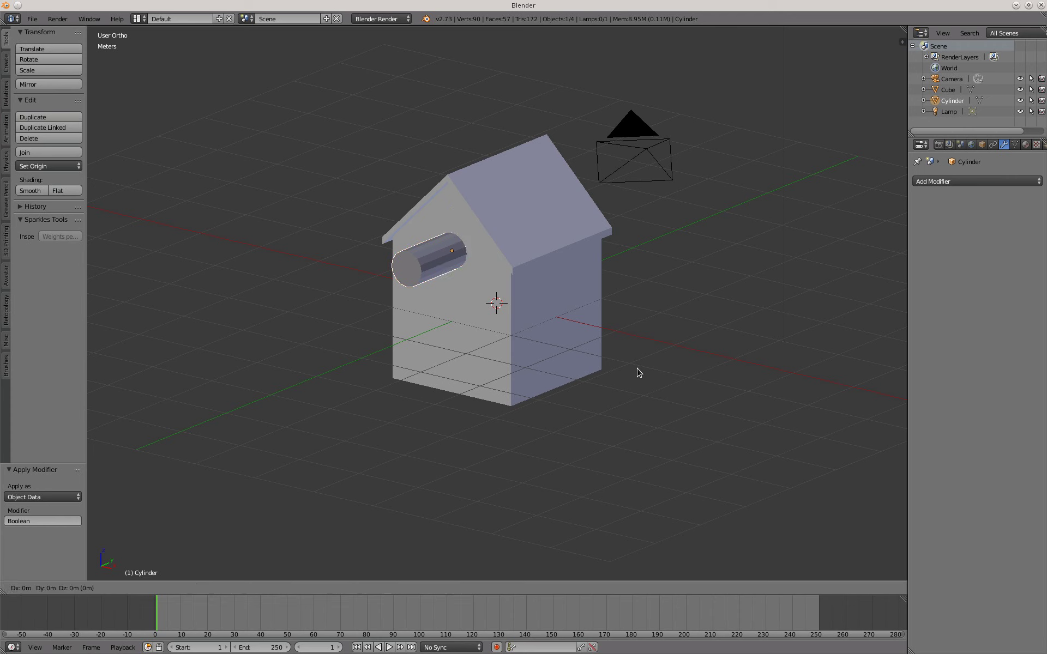
key("z")
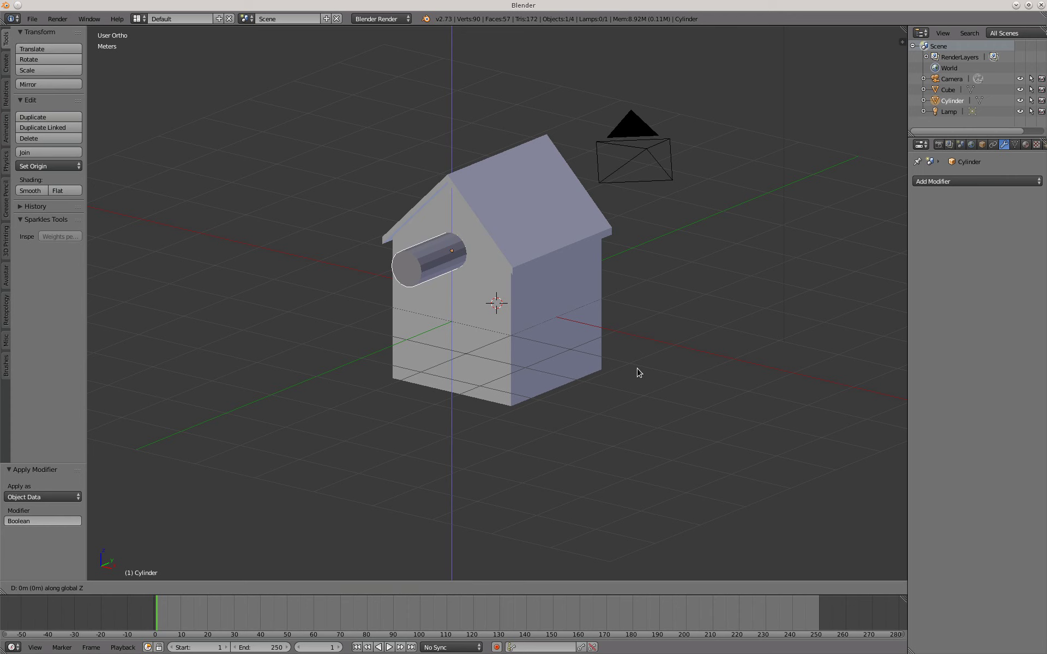
type("-.5")
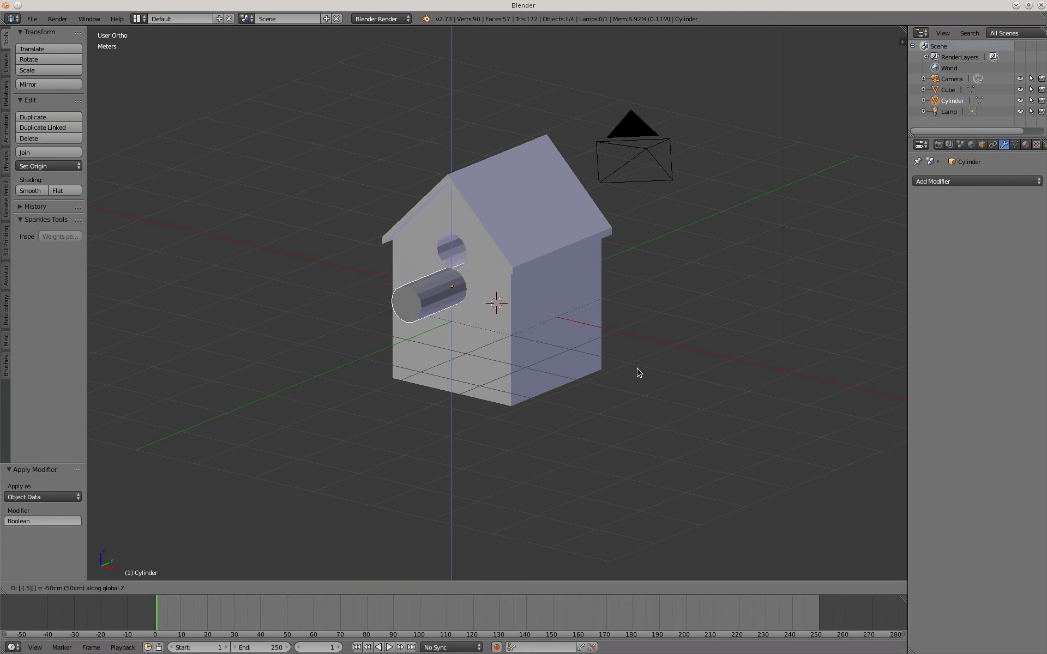
key("Return")
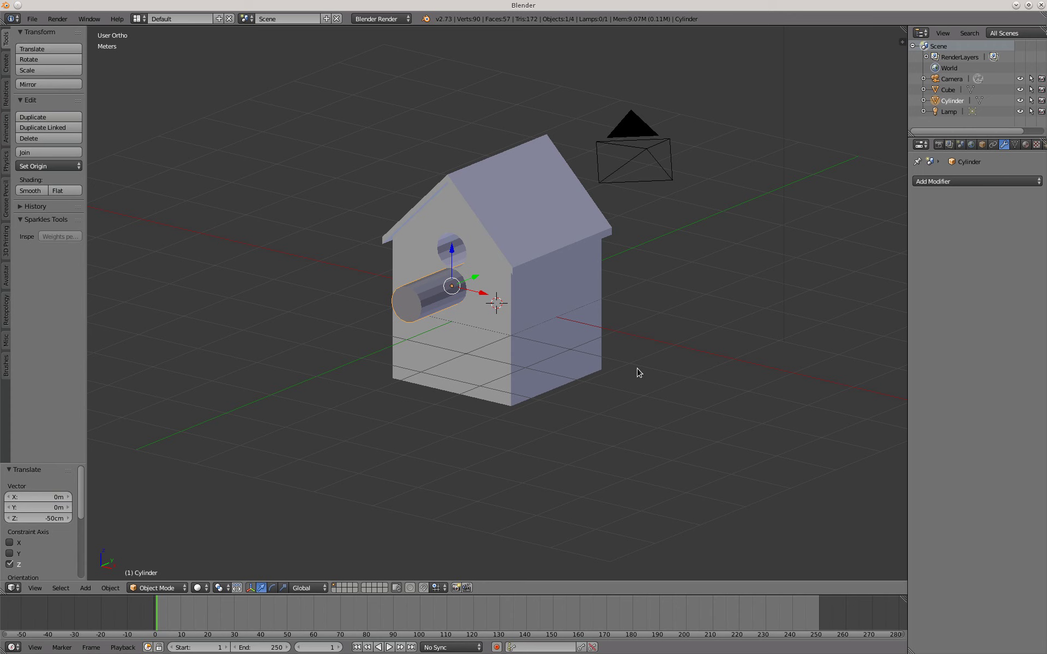
- Scale the cylinder uniformly by 0.25 to make a small perch
key("s")
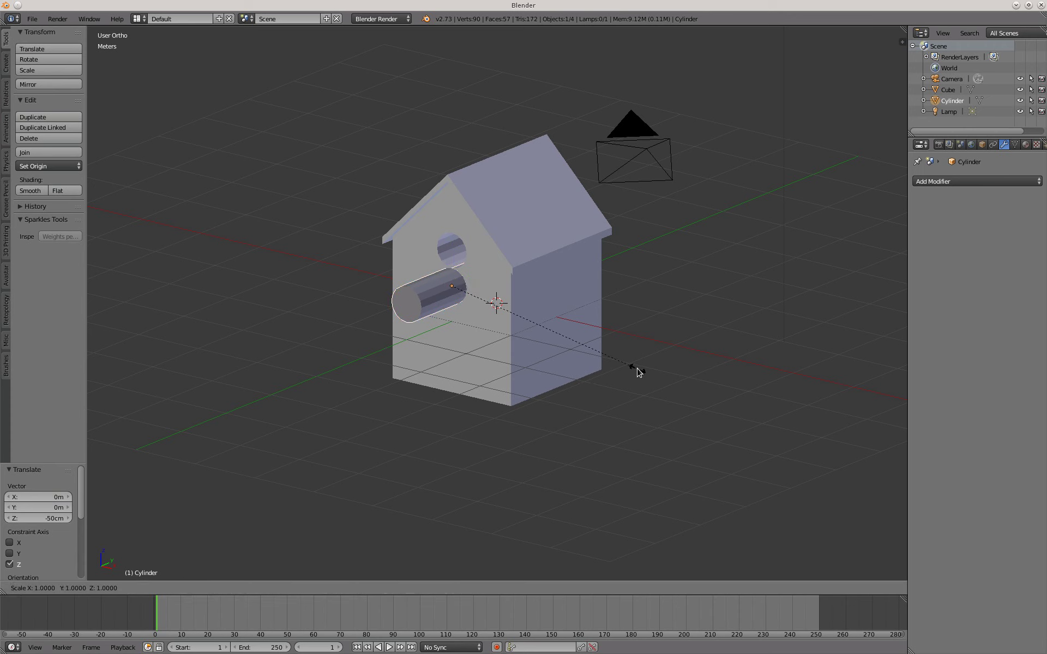
type(".25")
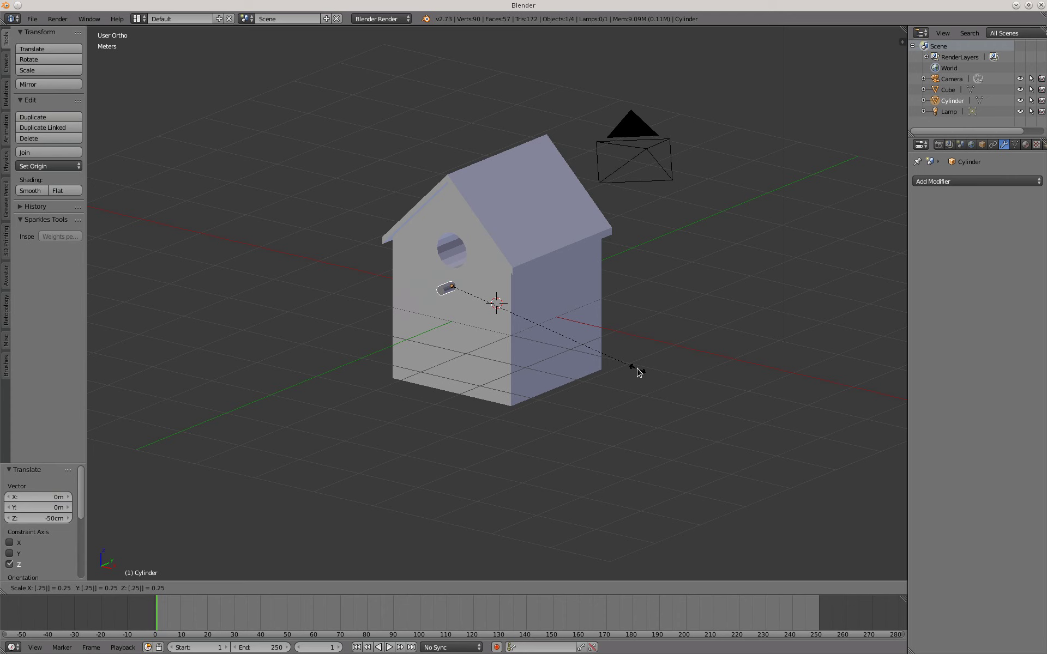
key("Return")
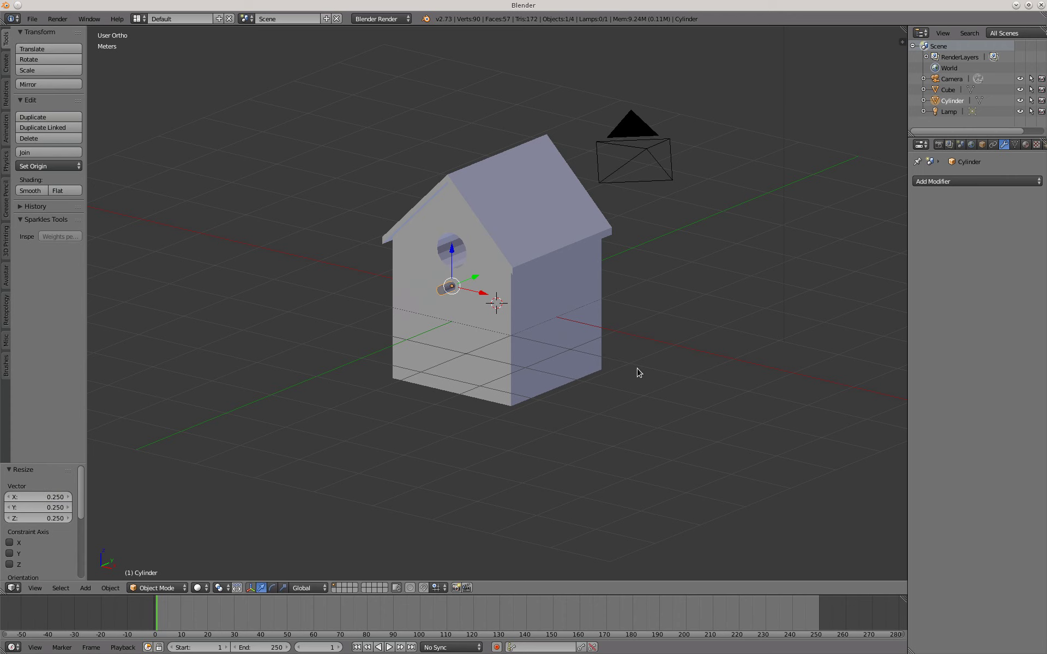
- Add a Boolean modifier to the house with the Cylinder as its object and Union as the operation
right_click(572, 321)
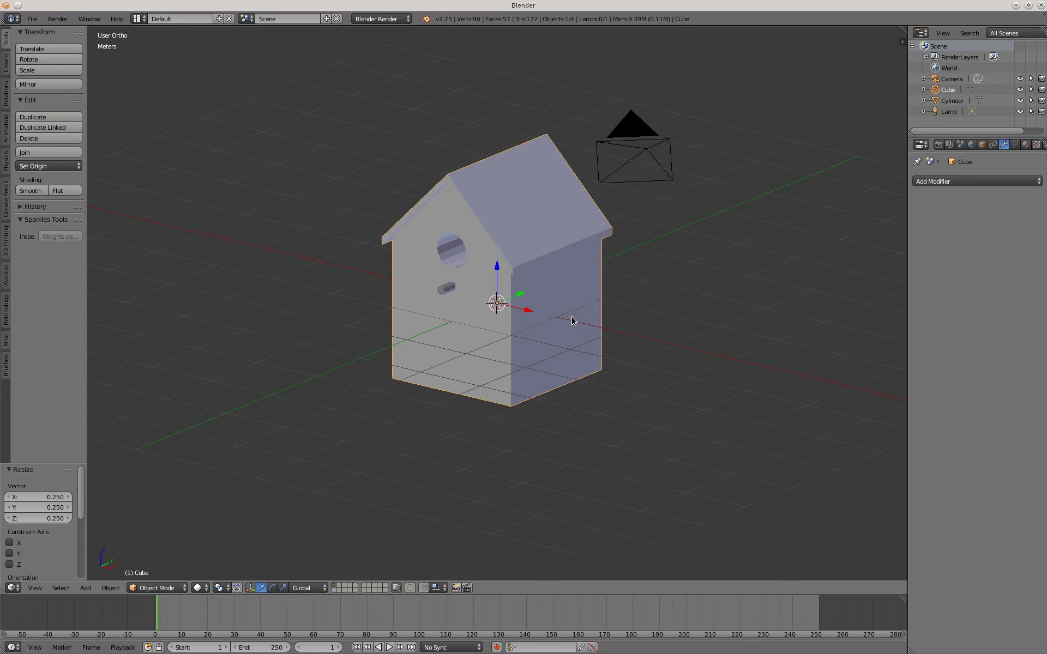
left_click(963, 183)
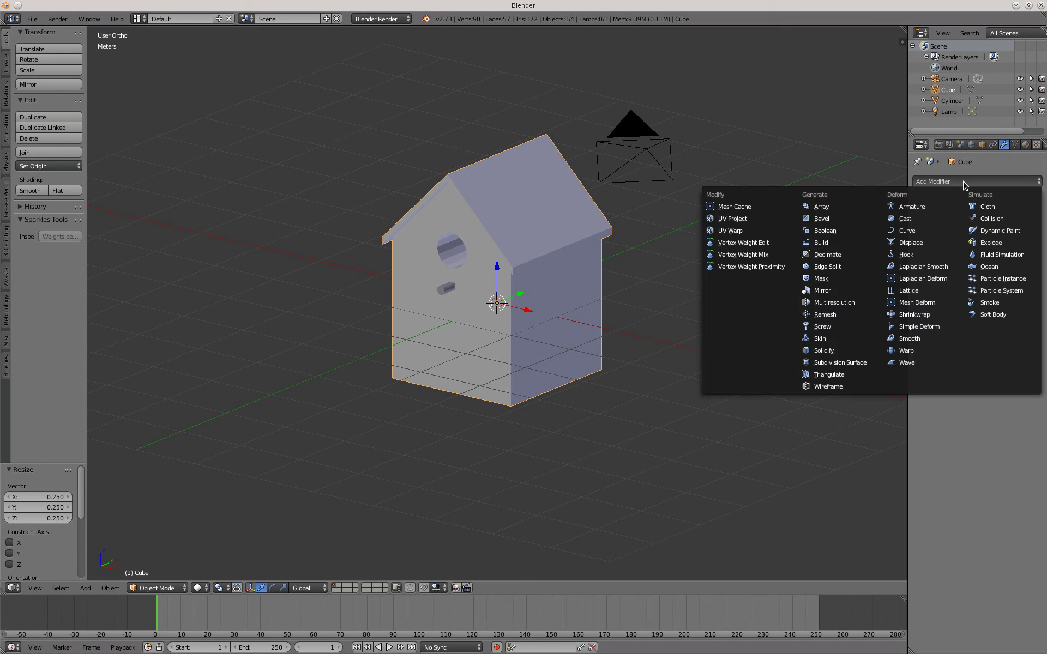
left_click(830, 231)
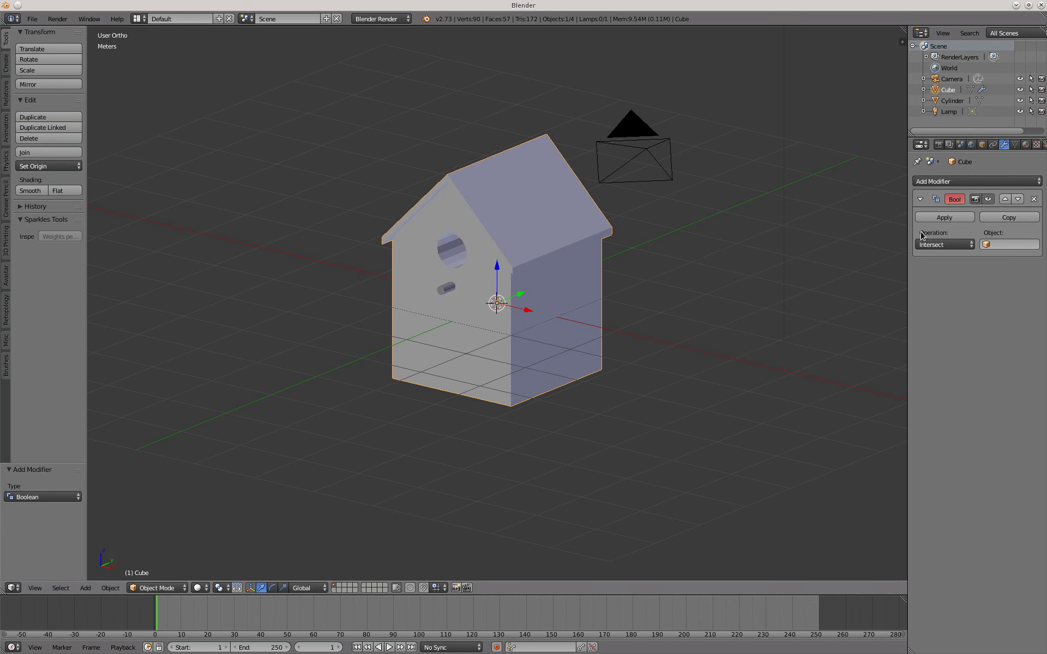
left_click(1000, 244)
left_click(955, 261)
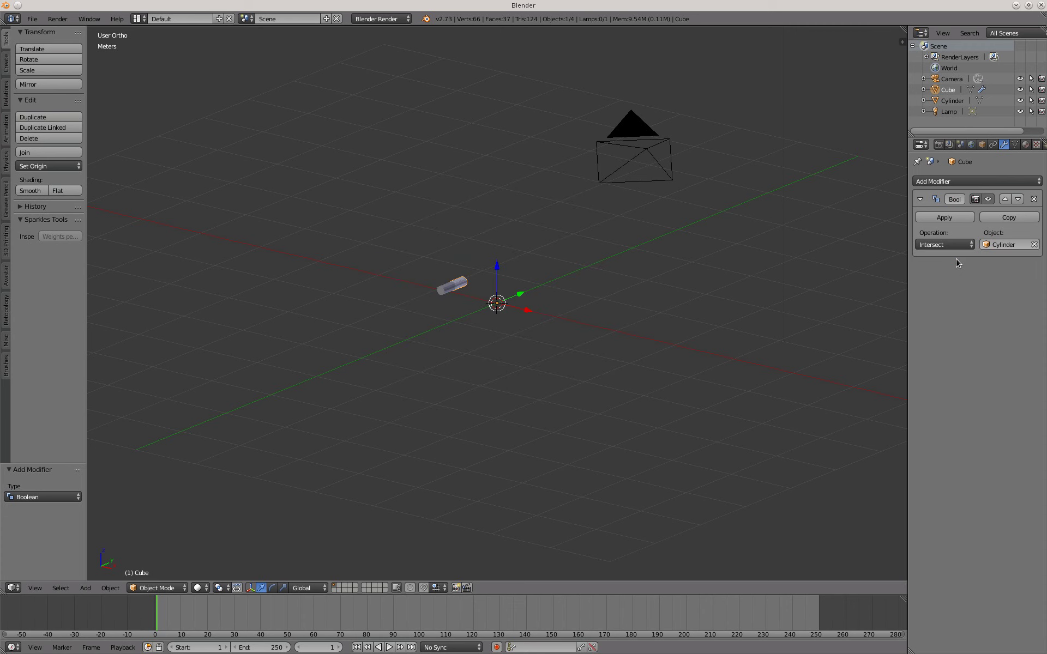
left_click(951, 245)
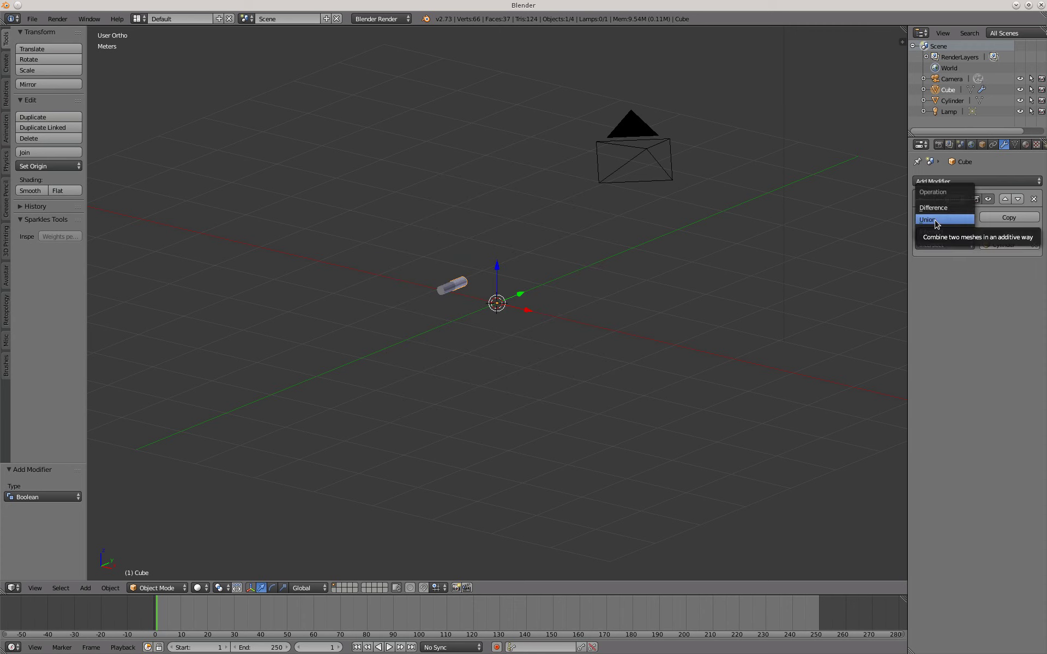
left_click(935, 219)
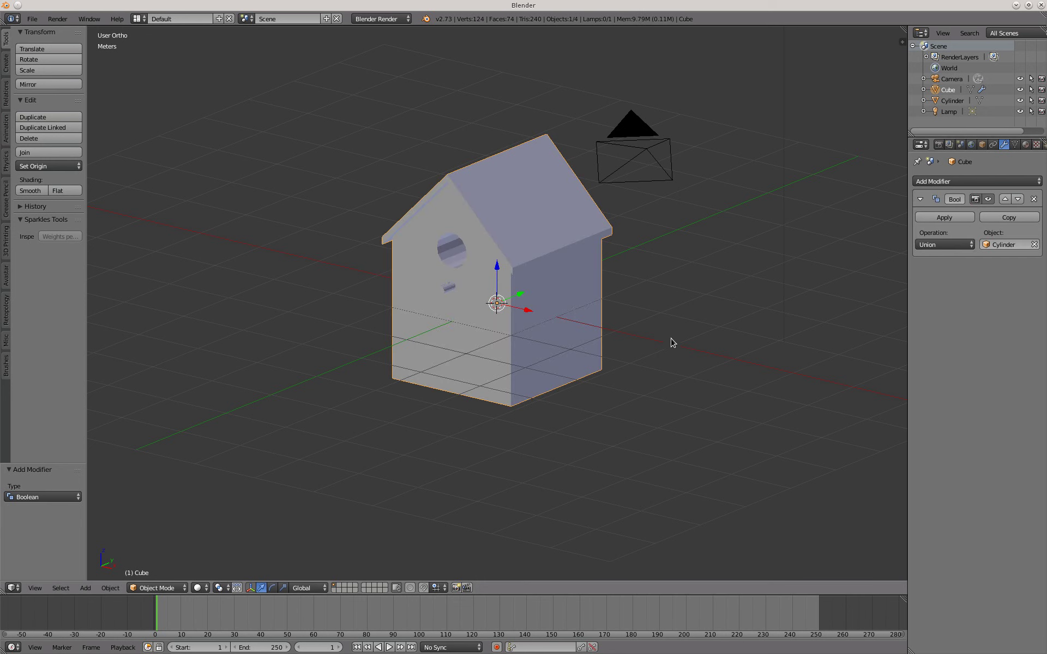
- Try deleting the small cylinder while the house's Union modifier is still unapplied, and undo the deletion
right_click(445, 290)
right_click(489, 321)
right_click(445, 294)
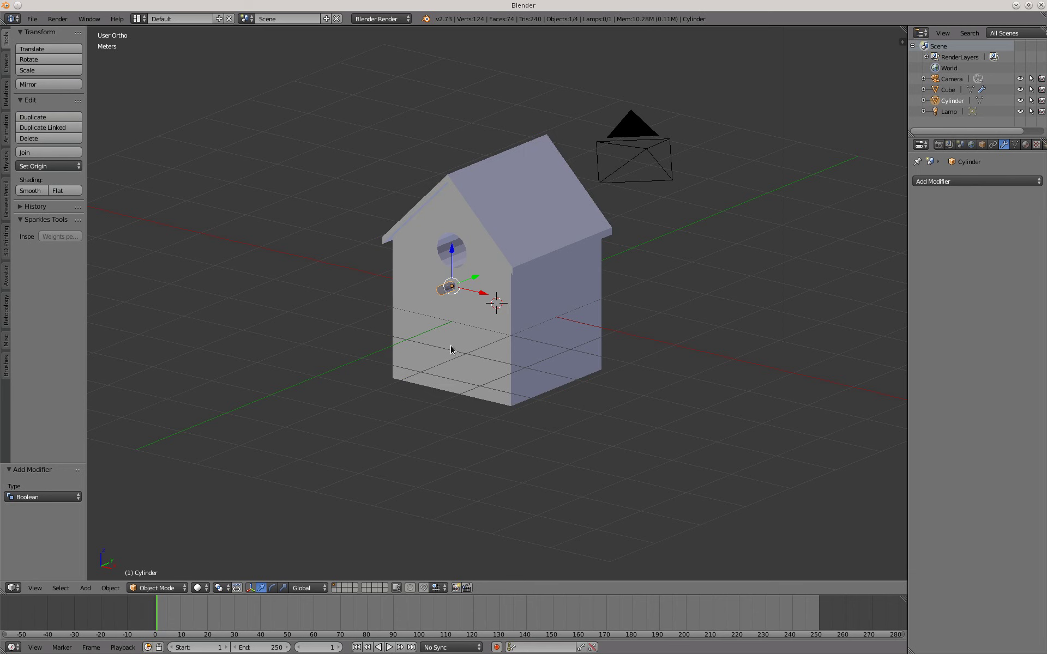
key("x")
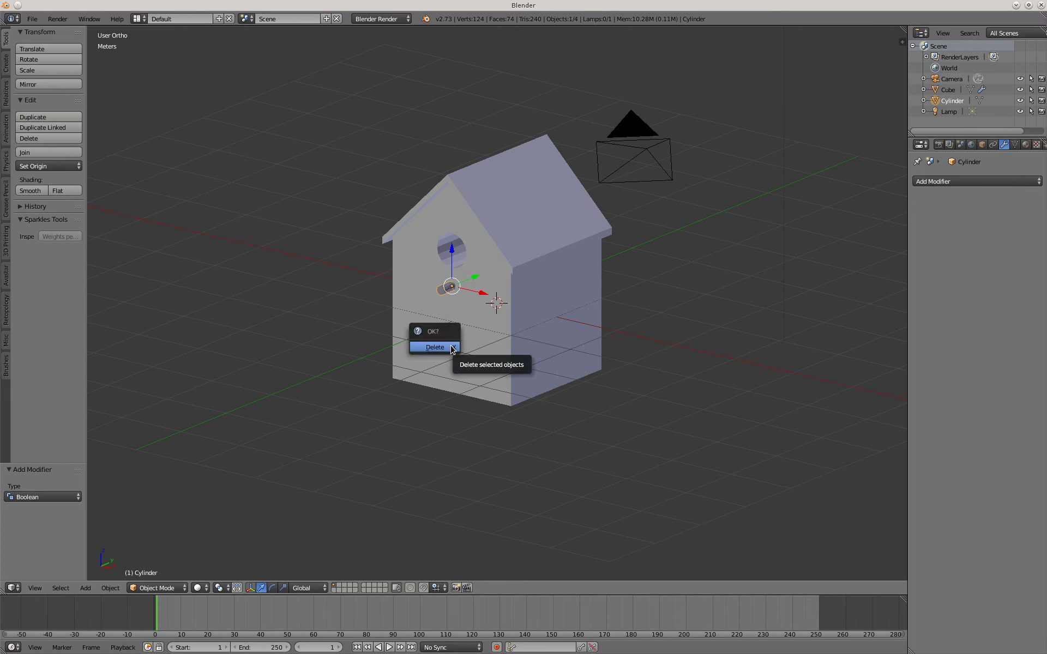
left_click(451, 349)
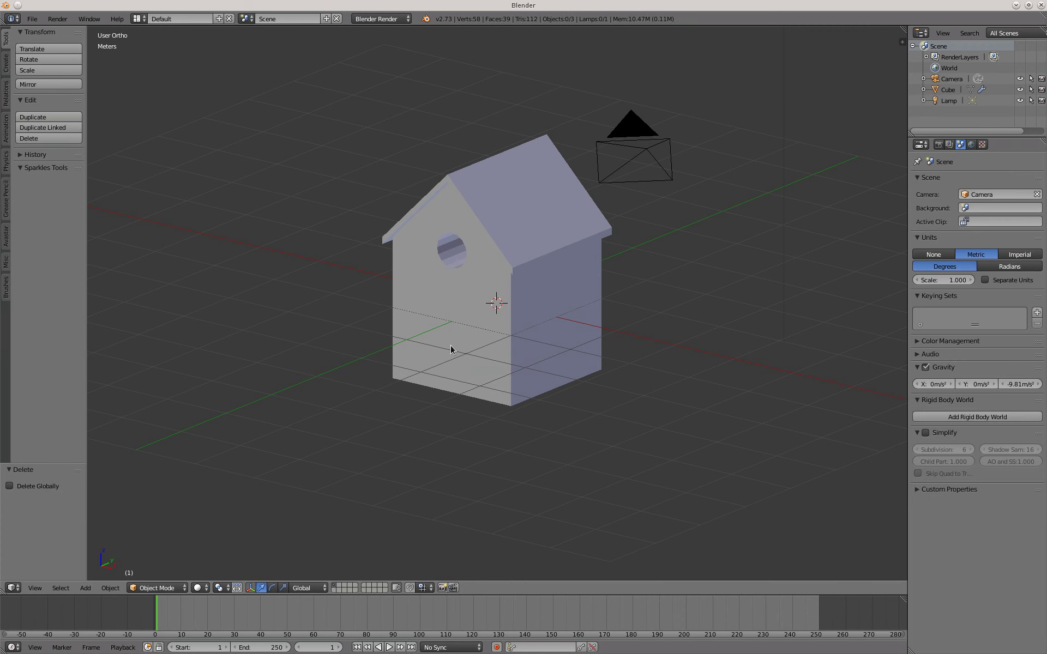
key("ctrl+z")
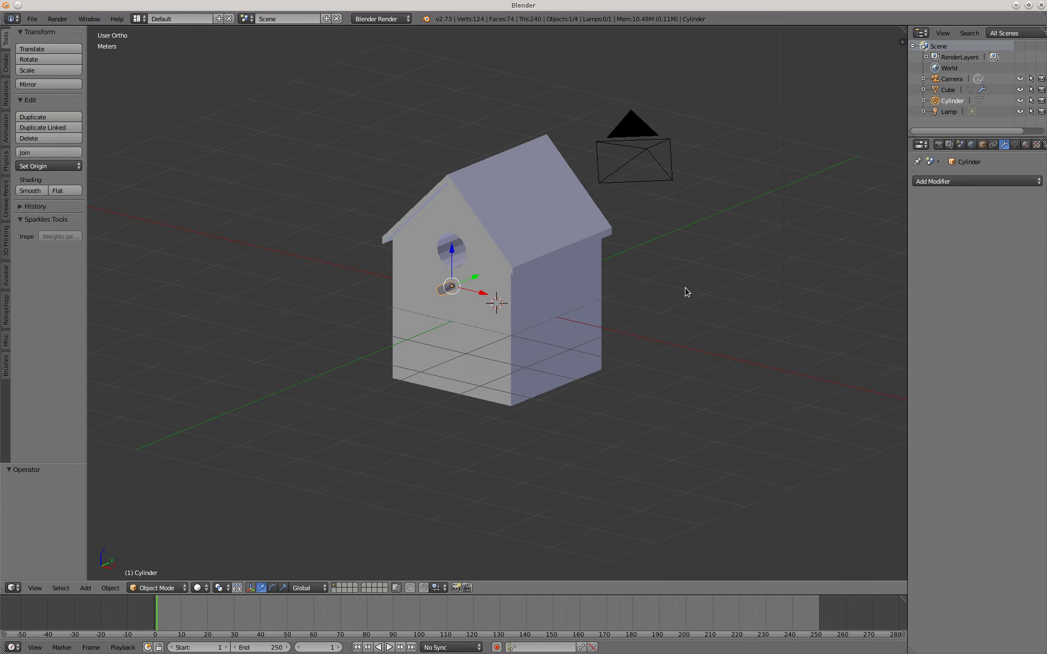
- Apply the Boolean Union modifier on the house and delete the separate small cylinder, leaving the house selected
right_click(528, 307)
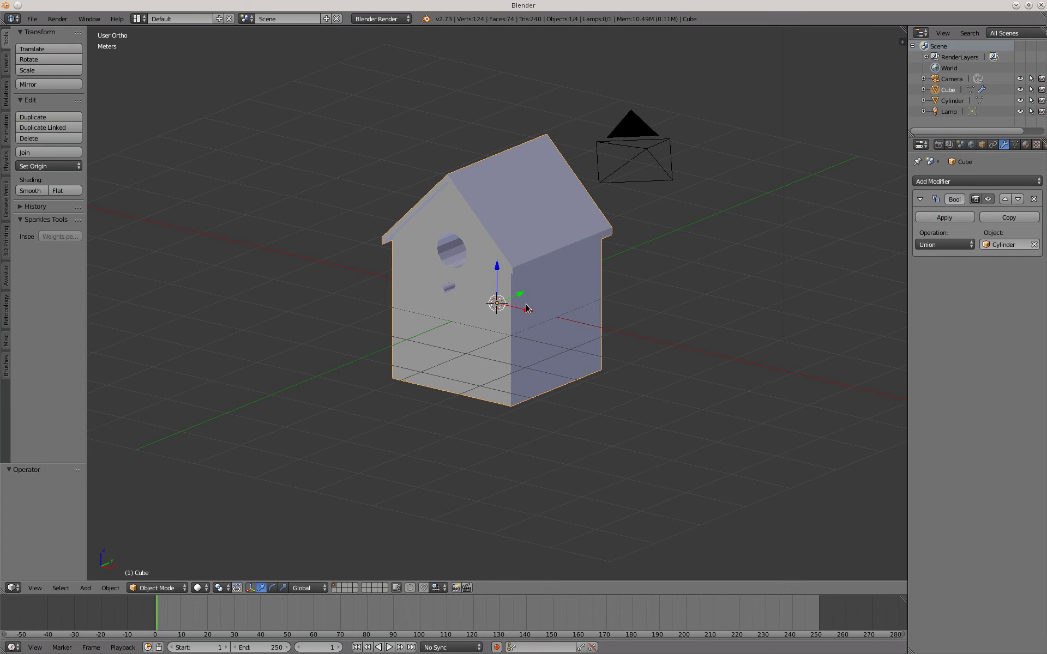
left_click(944, 217)
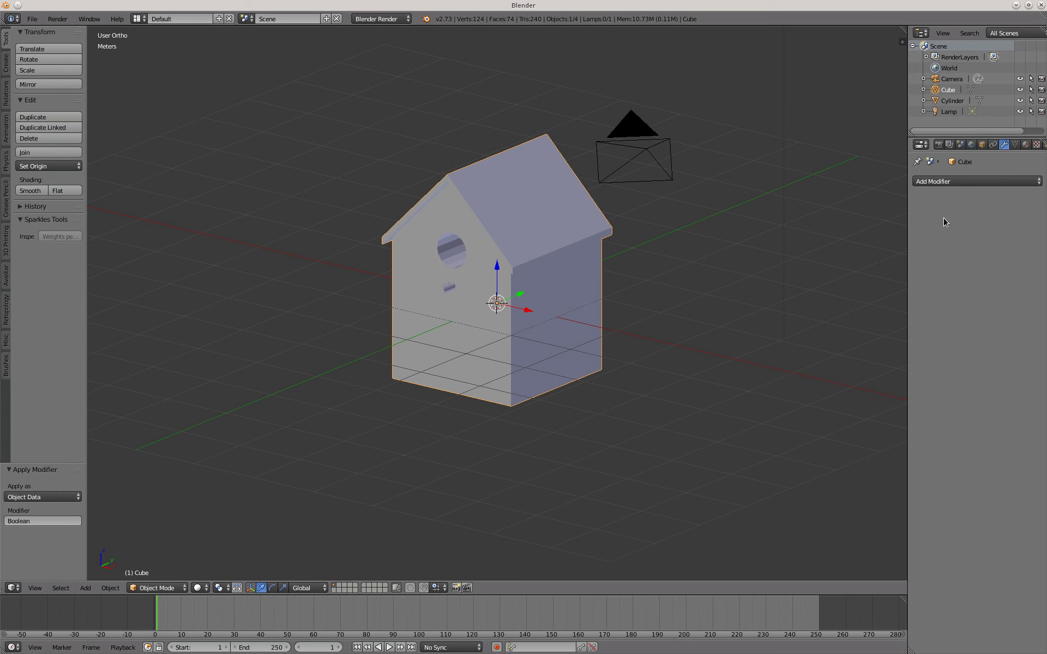
right_click(443, 292)
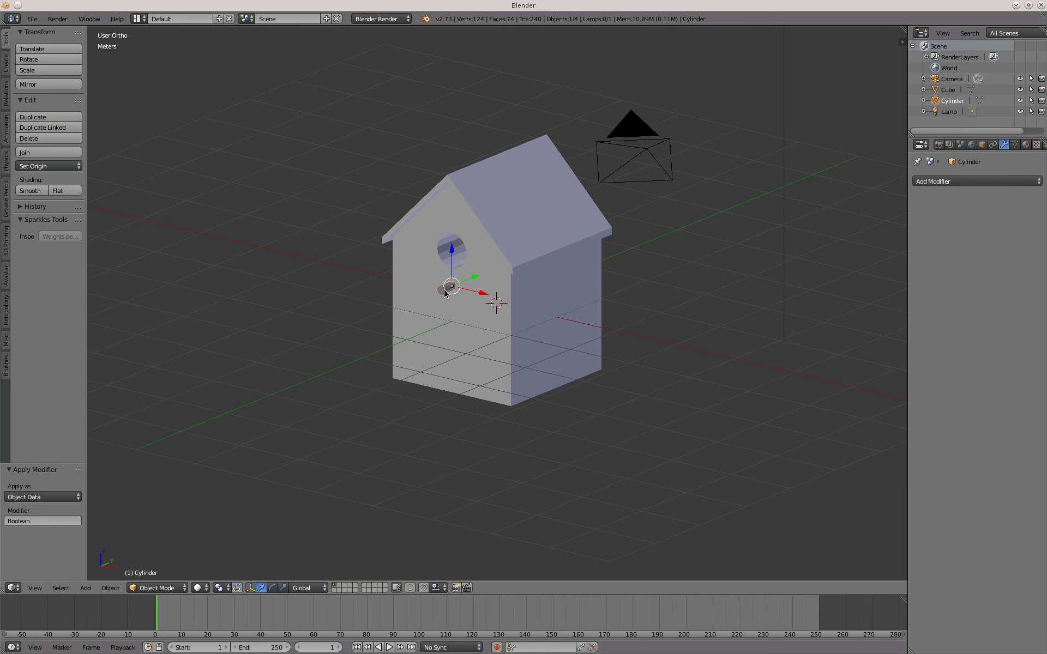
key("x")
left_click(428, 291)
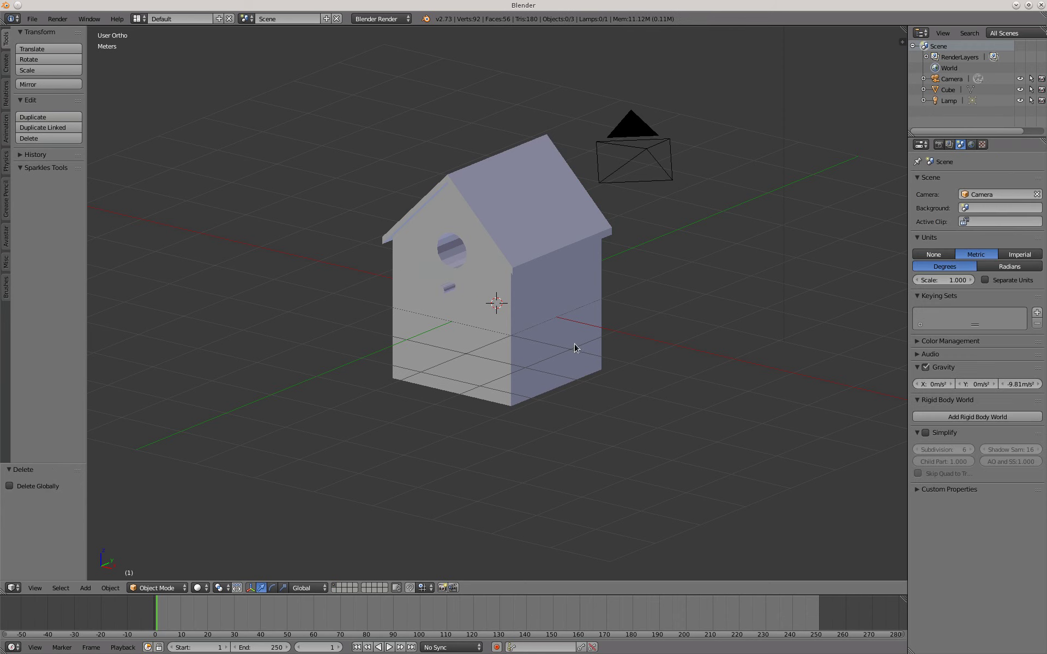
middle_click_drag(569, 345, 568, 342)
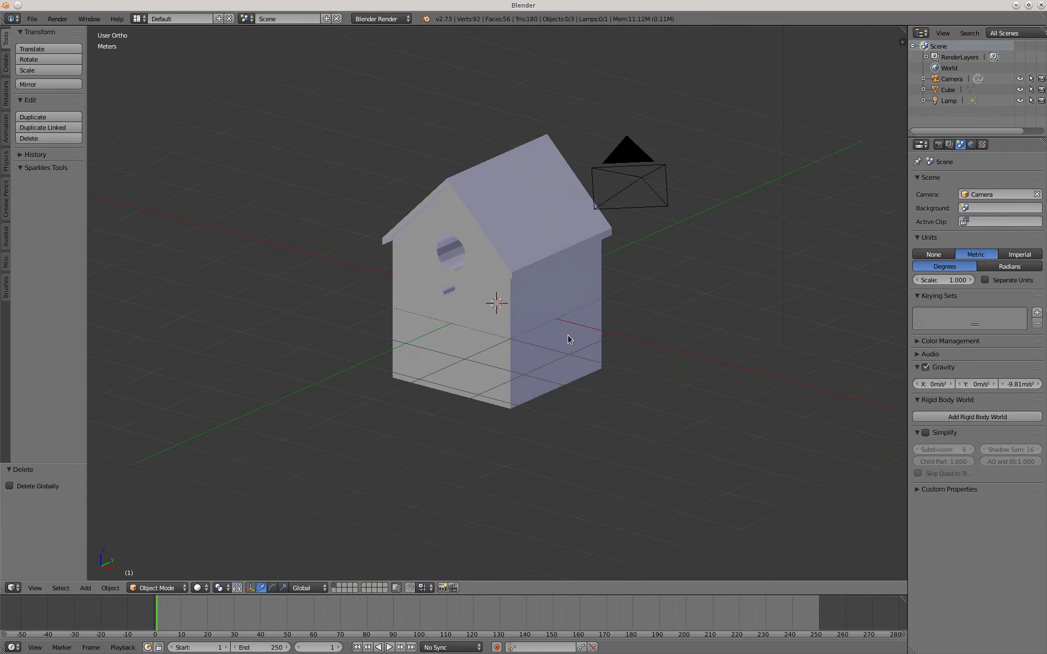
right_click(520, 280)
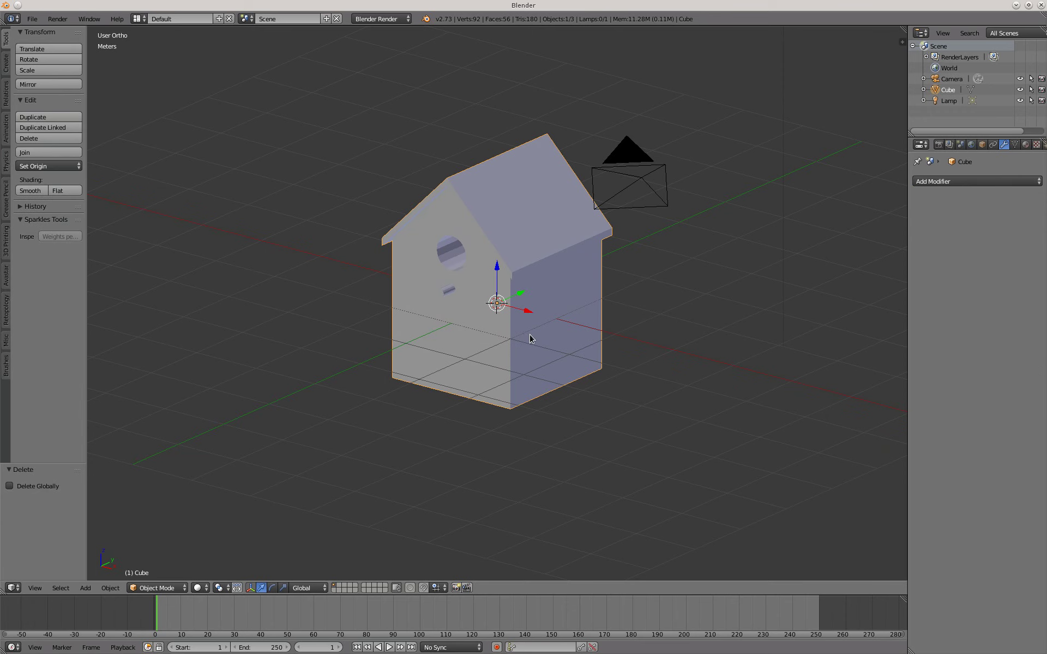
middle_click_drag(535, 337, 566, 321)
middle_click_drag(500, 323, 558, 343)
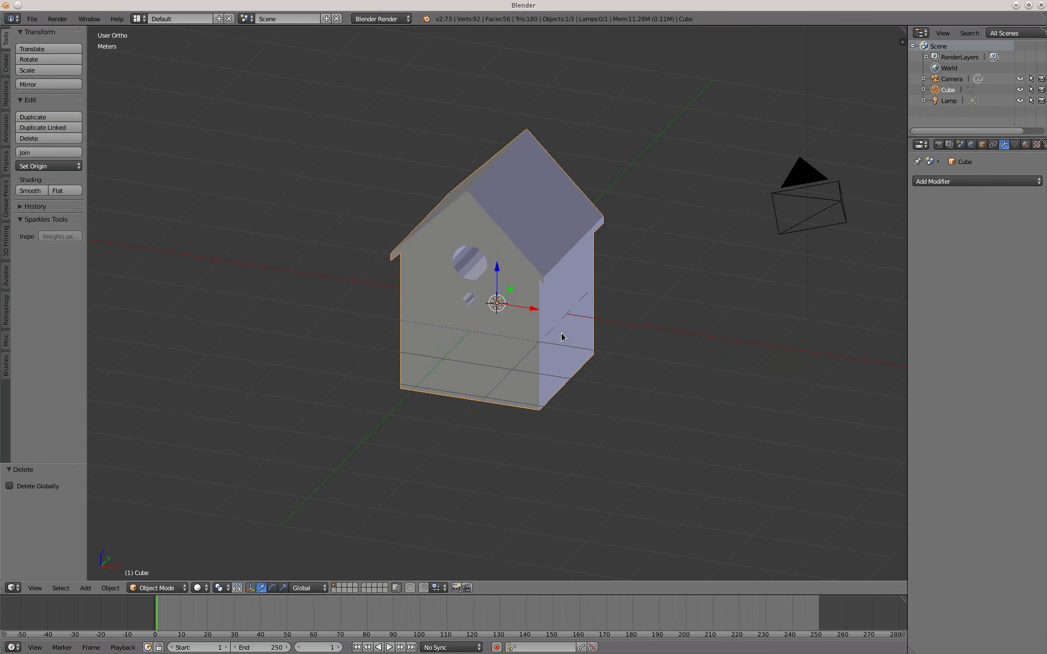
key("a")
right_click(531, 308)
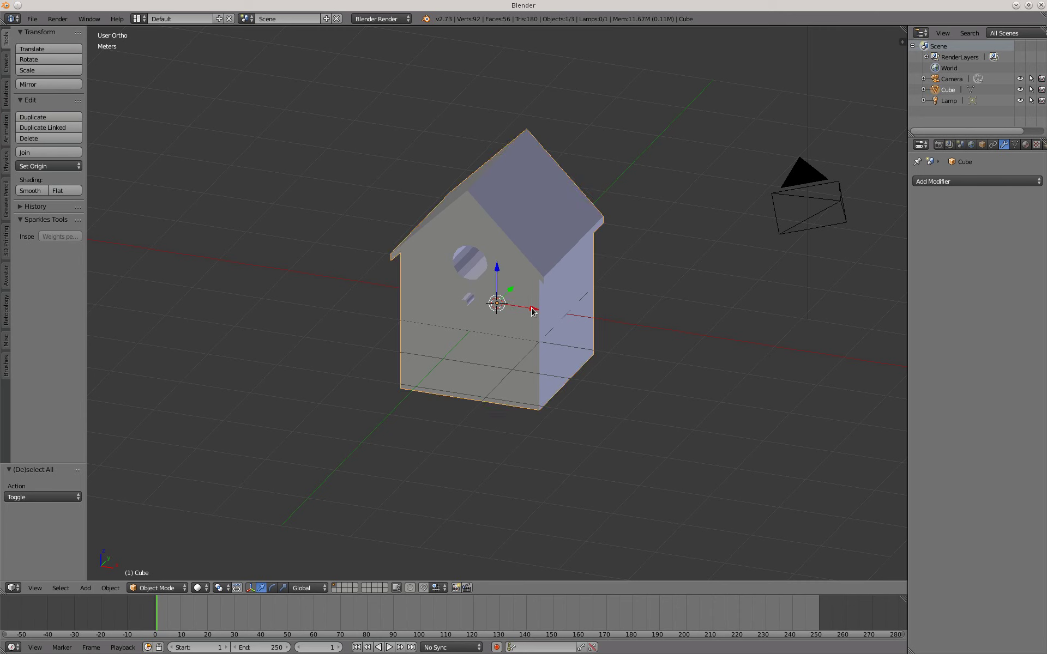
key("a")
key("a")
key("a")
key("a")
key("a")
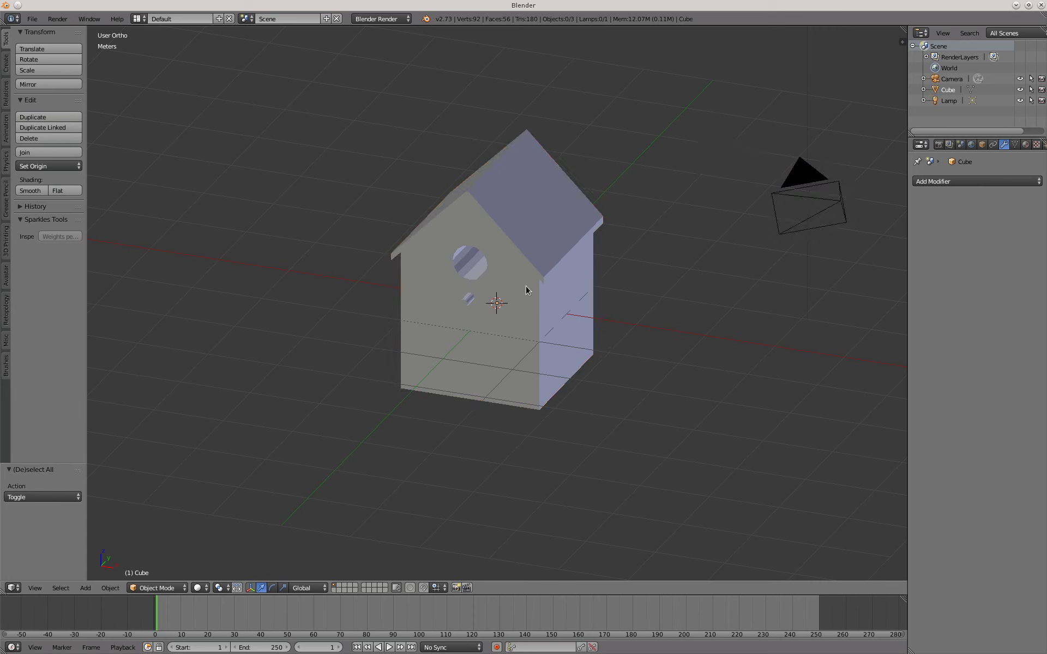
- Select the house, enter Edit Mode and clear the mesh selection with the house seen from the side
right_click(526, 289)
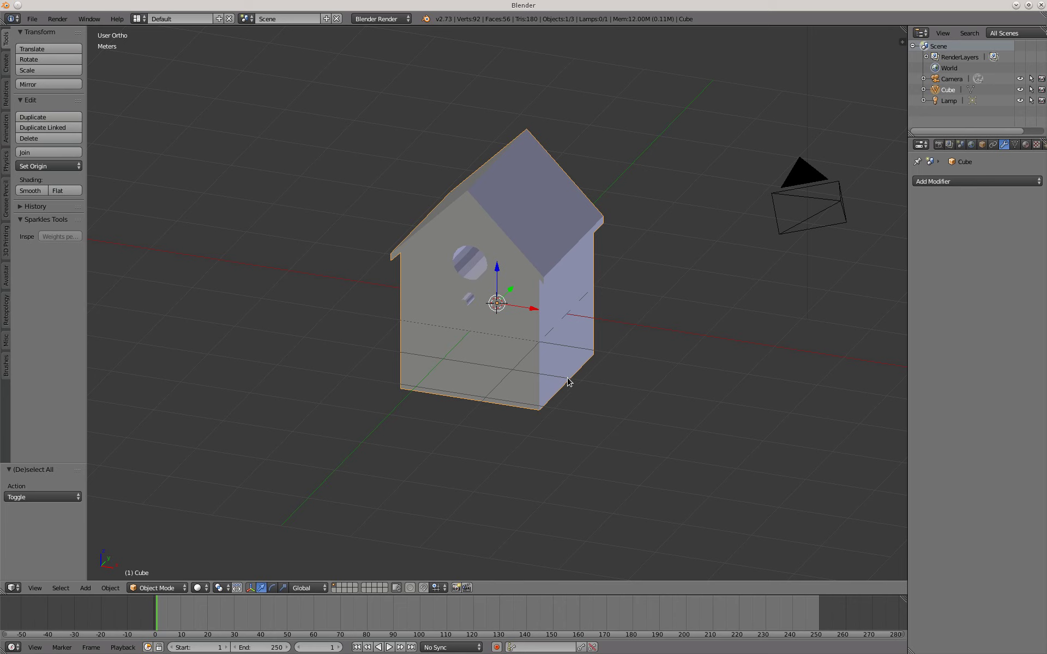
key("Tab")
middle_click_drag(687, 386, 612, 396)
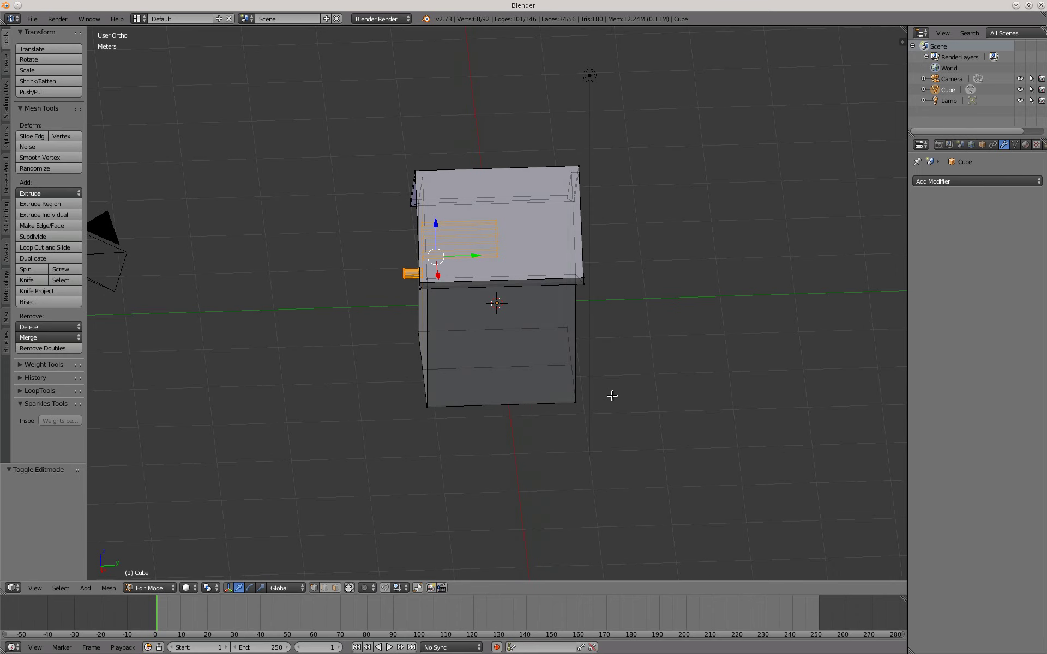
scroll(595, 384, "up", 3)
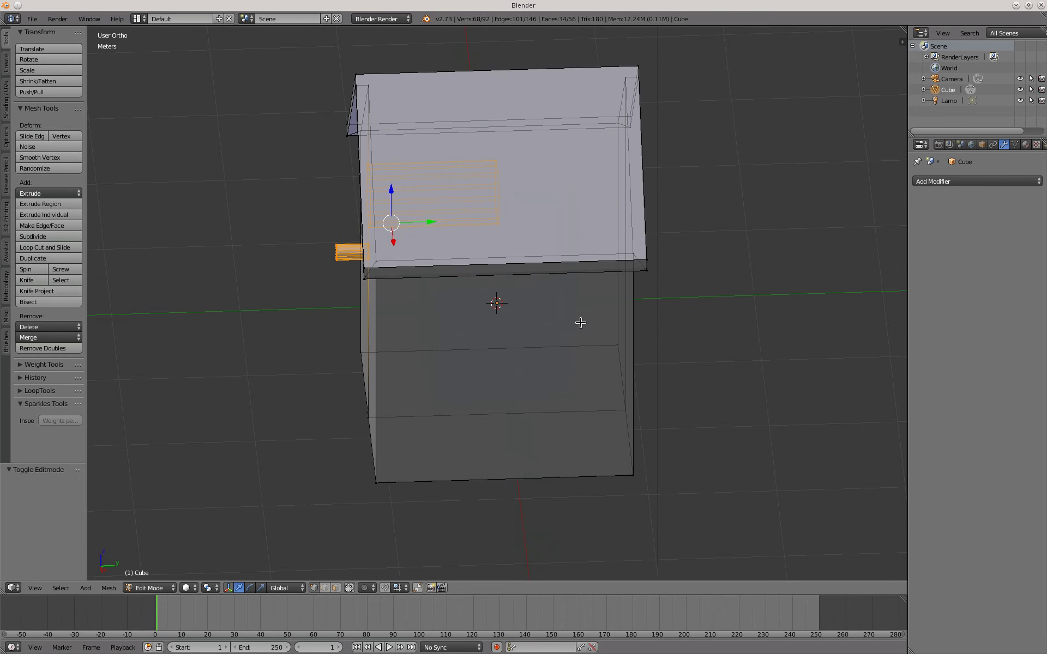
key("a")
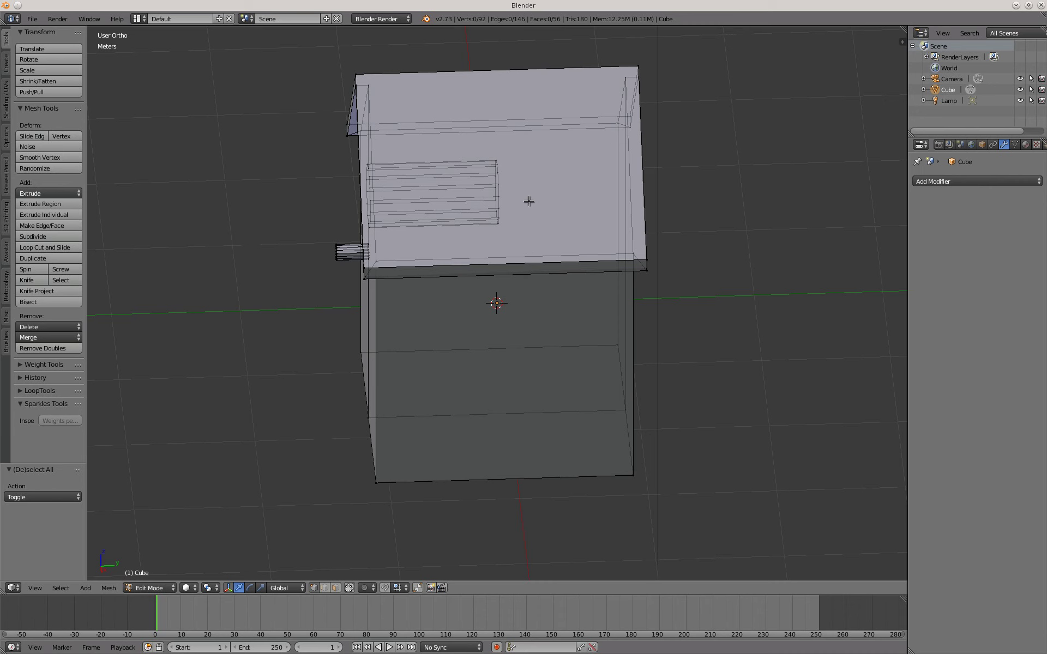
- Box-select the vertices at the inner end of the entrance hole and scale them to 0, collapsing them to a point
key("ctrl+Tab")
key("Escape")
key("b")
left_click_drag(475, 152, 533, 237)
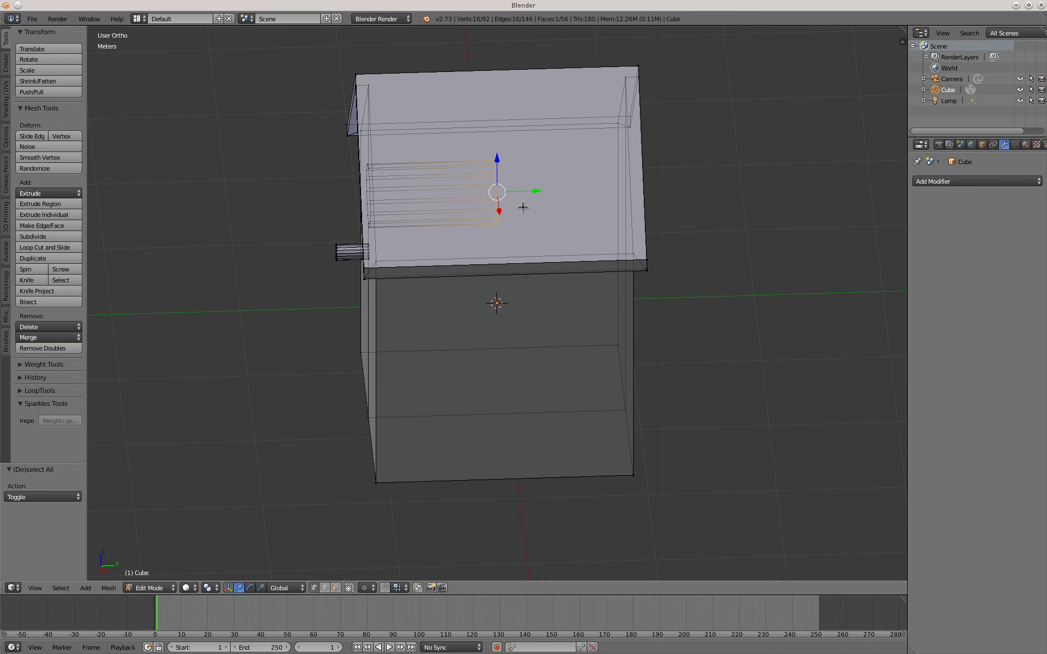
type("s0")
key("Return")
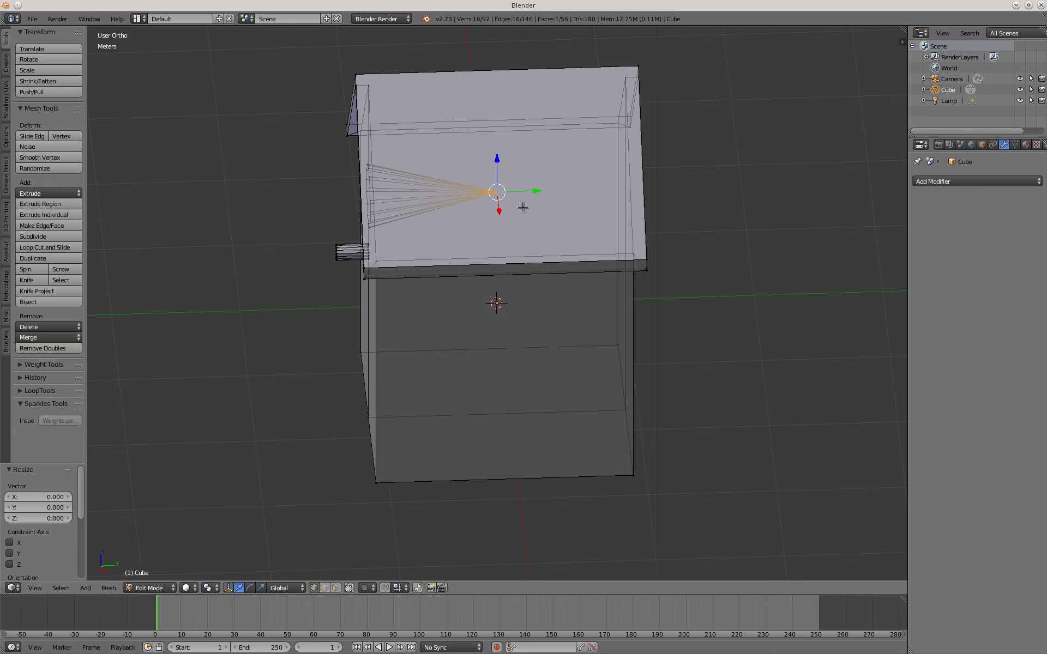
- Select the whole house mesh and merge its duplicate vertices with Remove Doubles
key("a")
key("a")
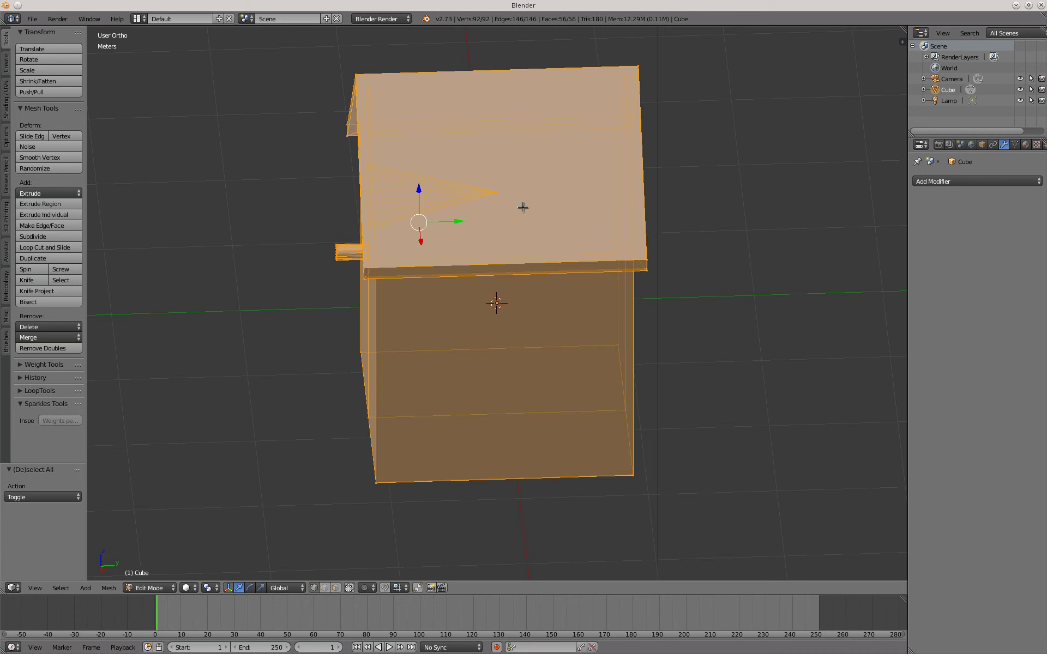
key("a")
key("a")
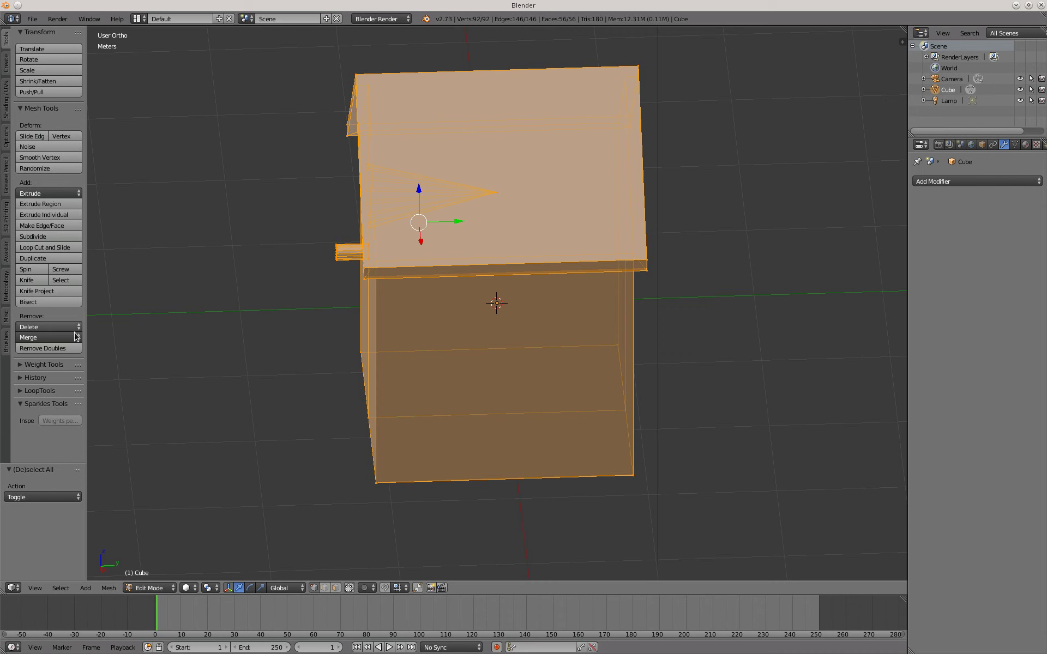
left_click(63, 351)
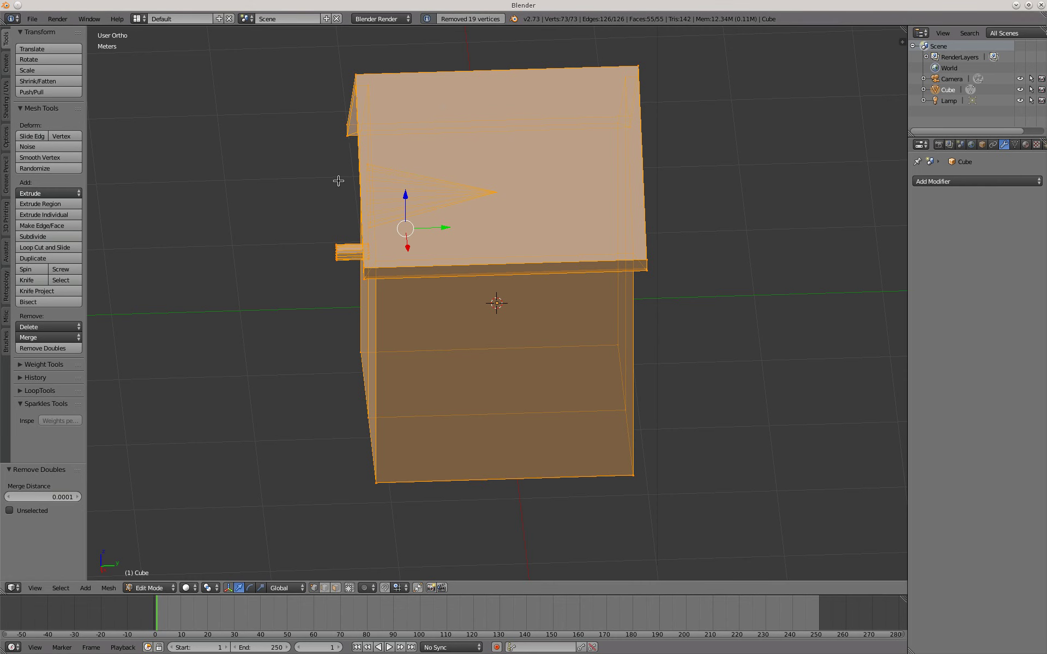
middle_click_drag(403, 255, 429, 257)
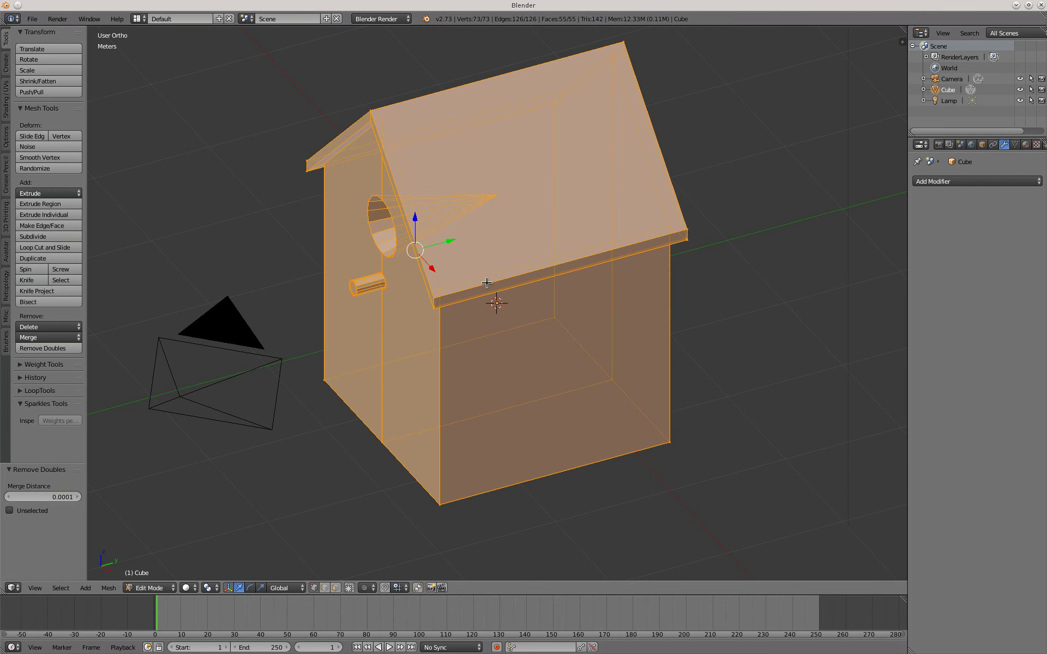
- With nothing selected, show the house's material settings and switch to face selection limited to visible geometry
key("a")
middle_click_drag(453, 306, 503, 293)
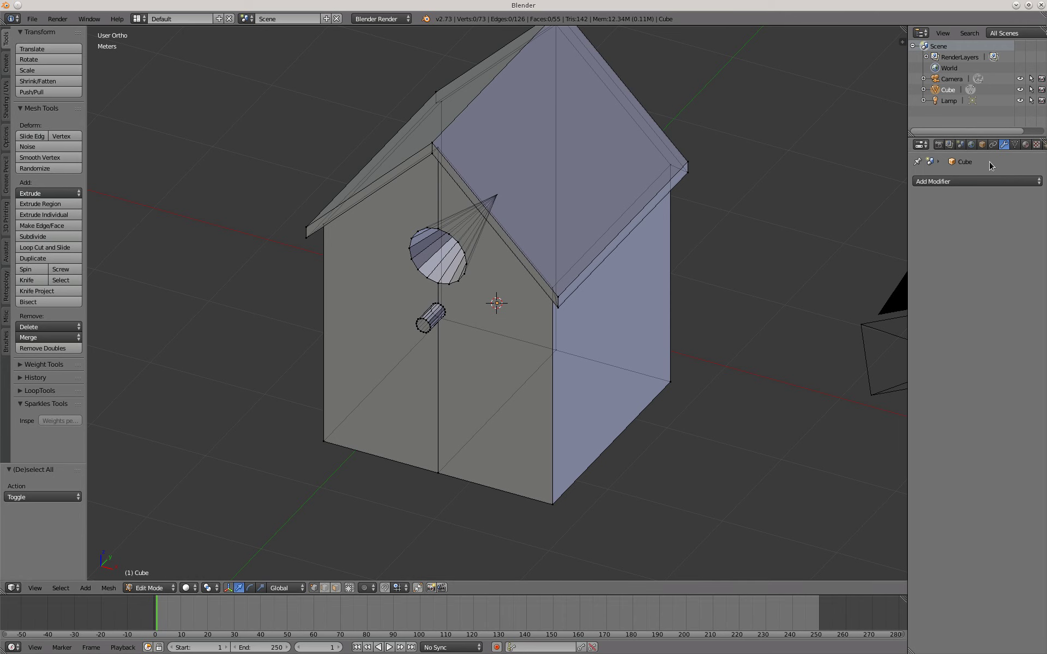
left_click(1027, 145)
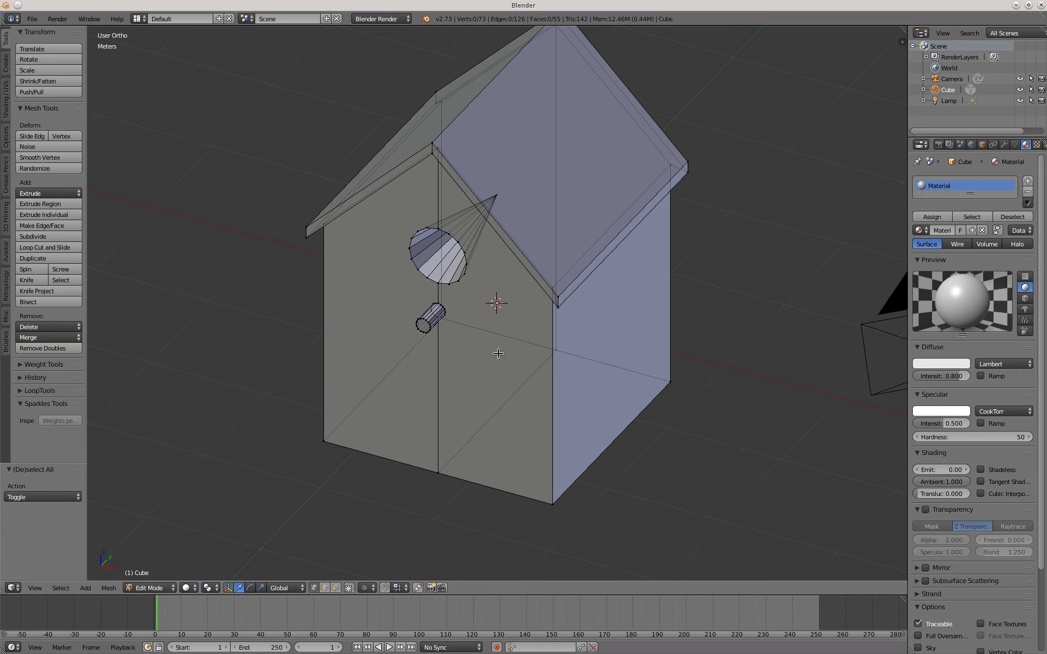
key("ctrl+Tab")
key("3")
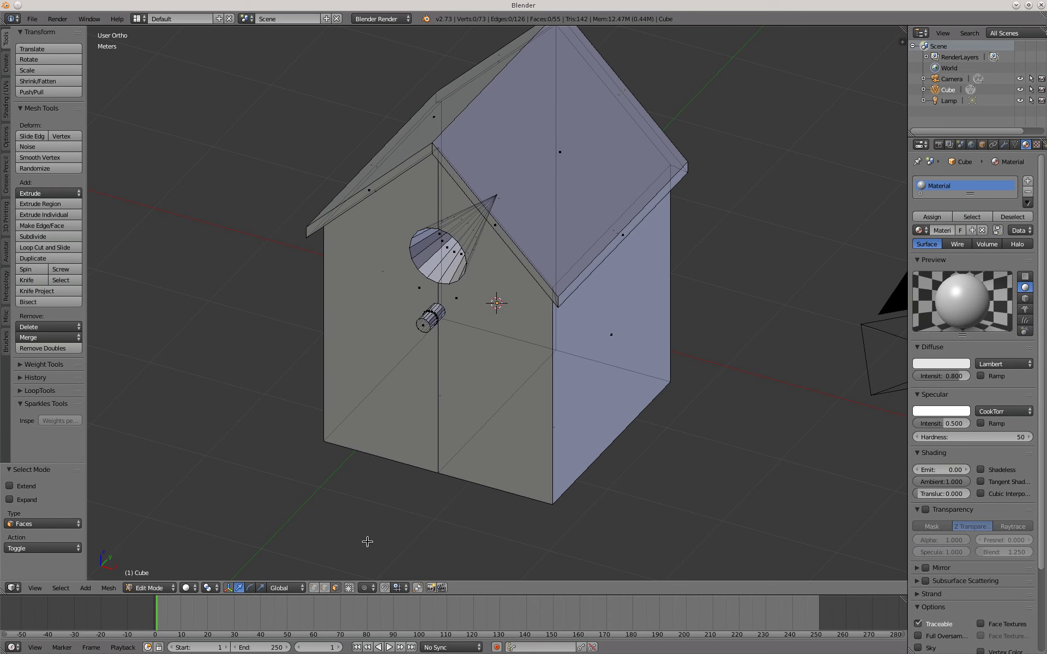
left_click(349, 588)
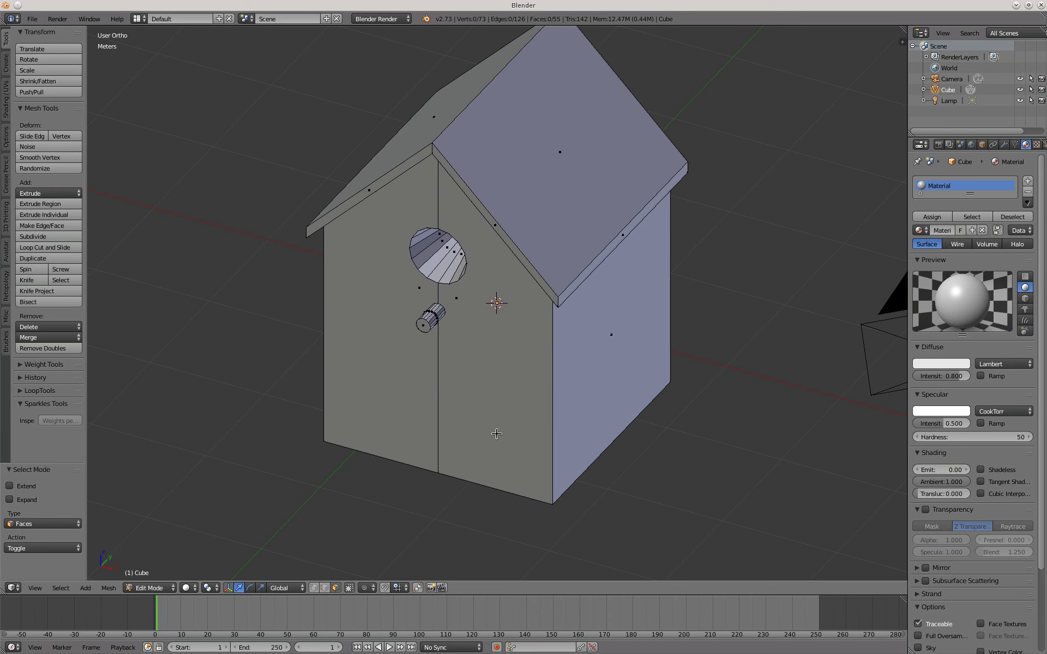
- Circle-select all the triangular faces inside the entrance hole
middle_click_drag(470, 409, 504, 369)
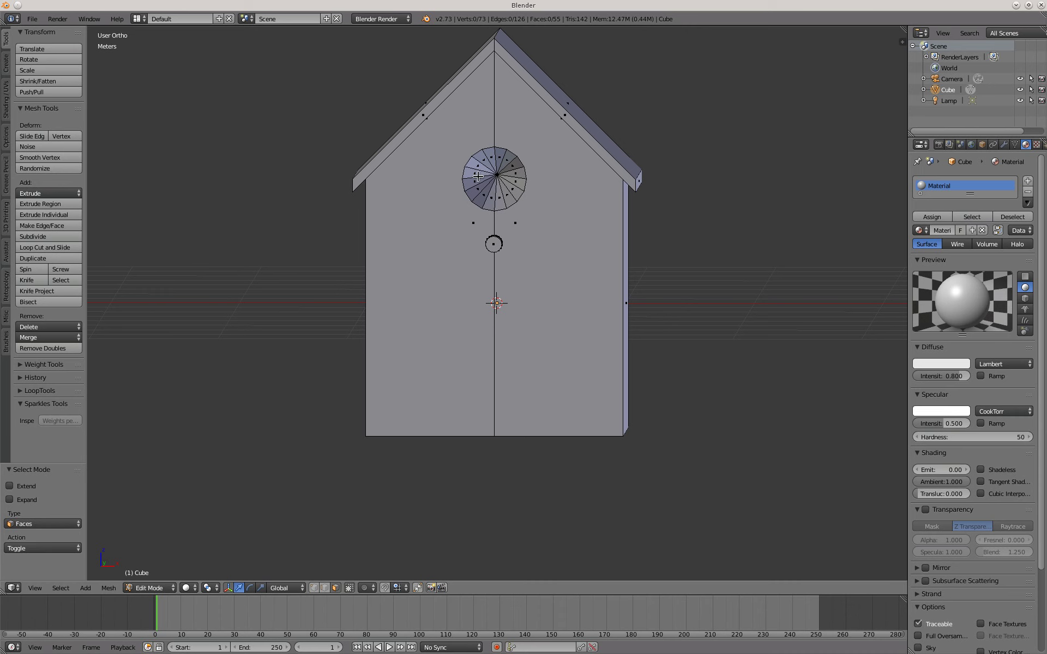
key("c")
mouse_move(477, 174)
left_mouse_down()
mouse_move(494, 156)
mouse_move(516, 175)
mouse_move(498, 200)
mouse_move(471, 183)
left_mouse_up()
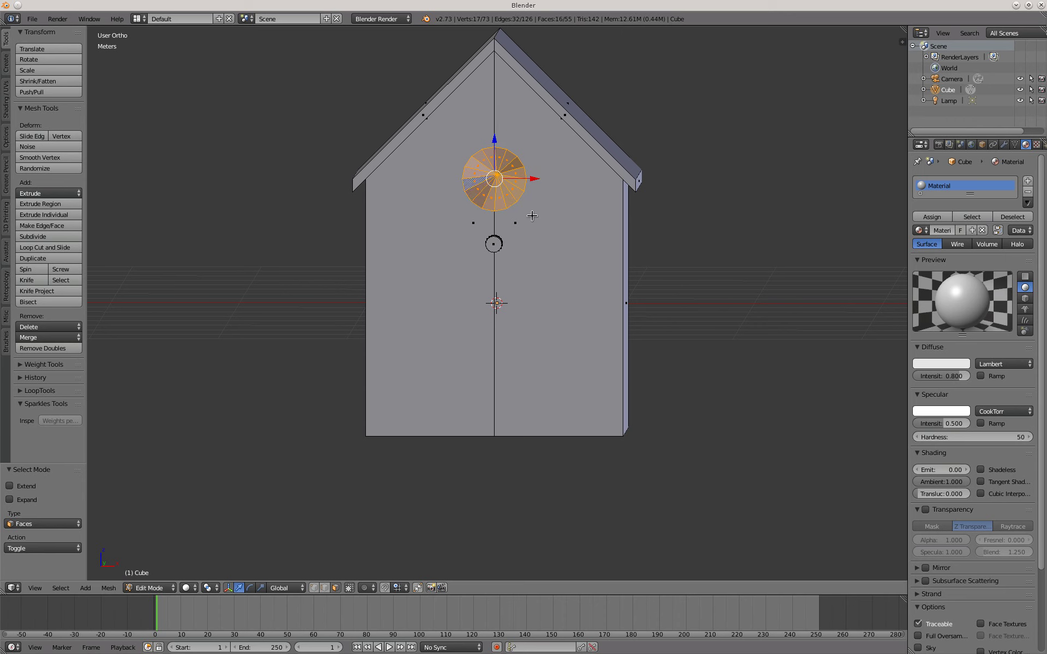
middle_click_drag(558, 206, 540, 221)
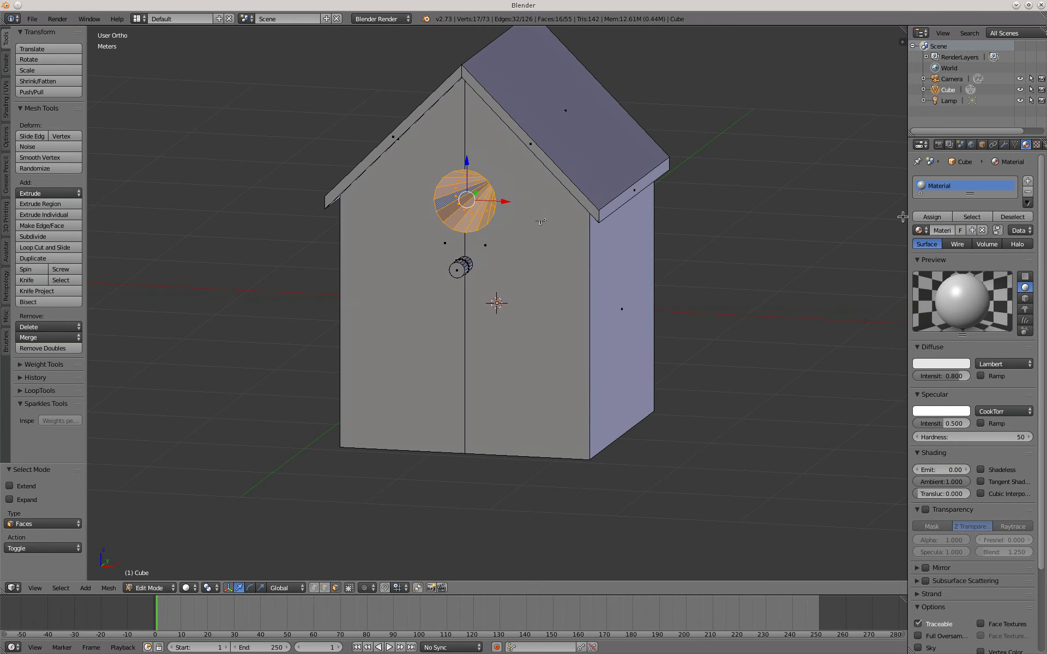
- Rename the existing material as hole and assign it to the selected entrance hole faces
left_click(941, 231)
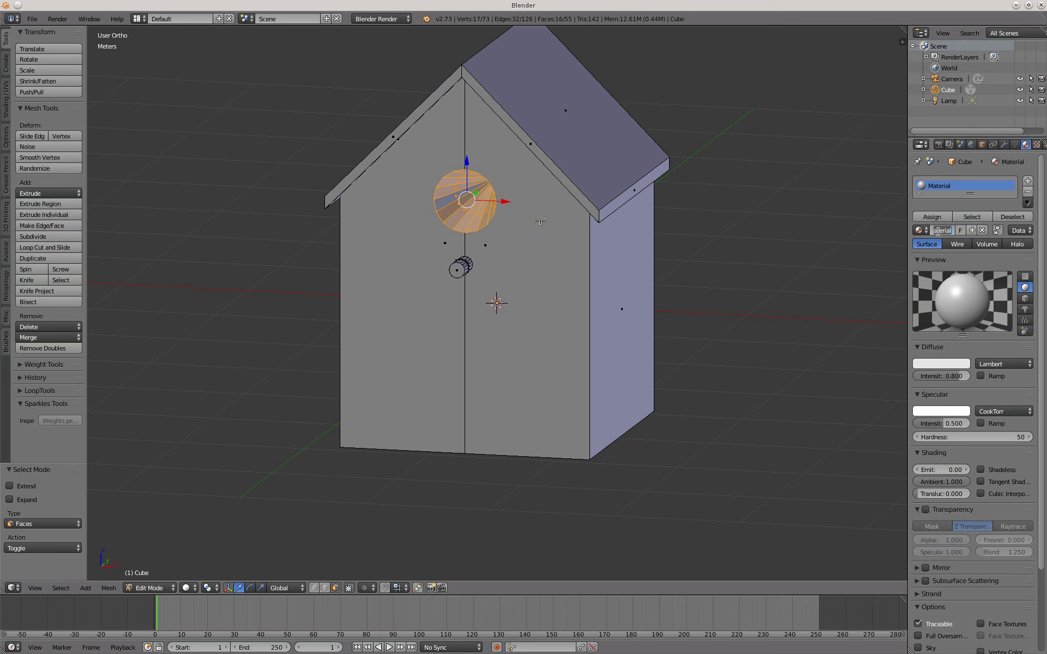
type("b")
type("ole")
key("Return")
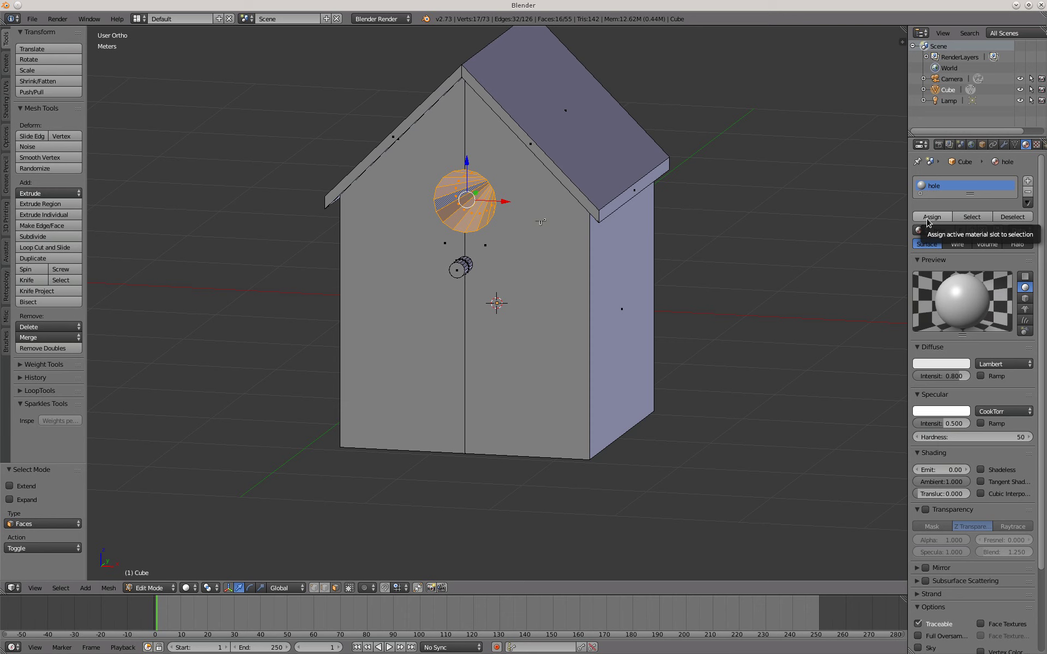
left_click(929, 218)
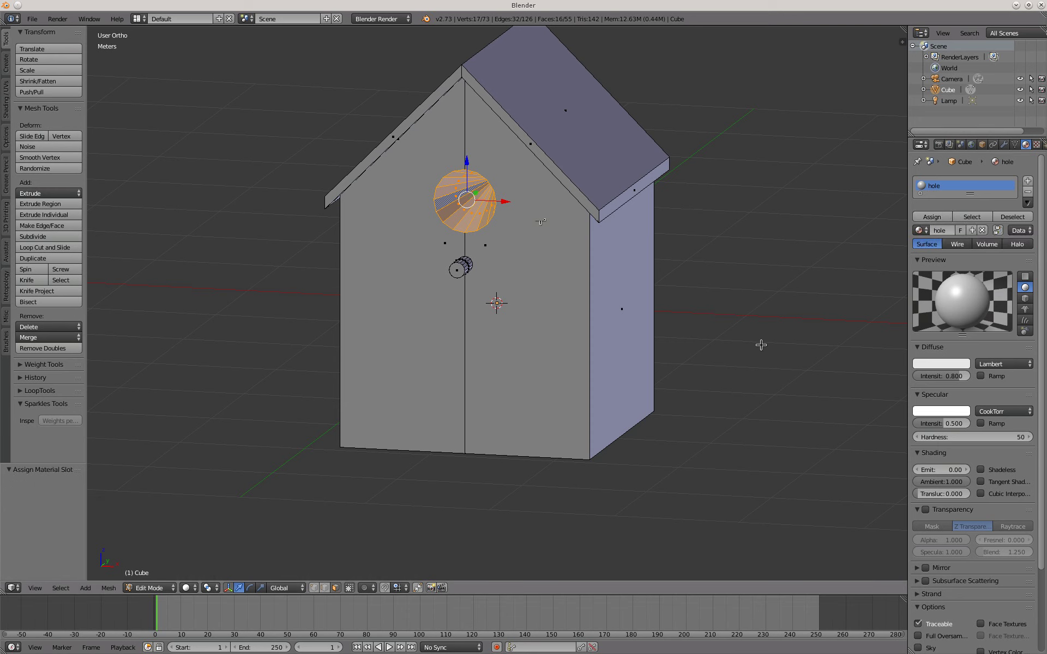
- Clear the selection, allow selecting through the mesh and box-select the right roof slope's faces, including the eave, in front view
key("a")
key("KP_1")
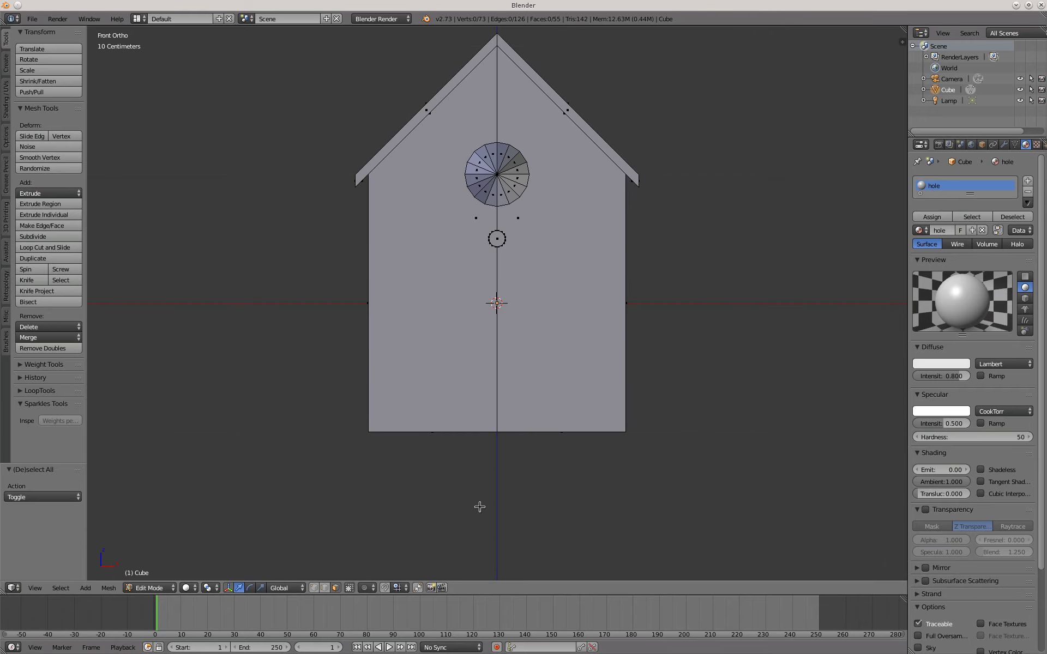
left_click(349, 589)
key("b")
left_click_drag(556, 84, 596, 131)
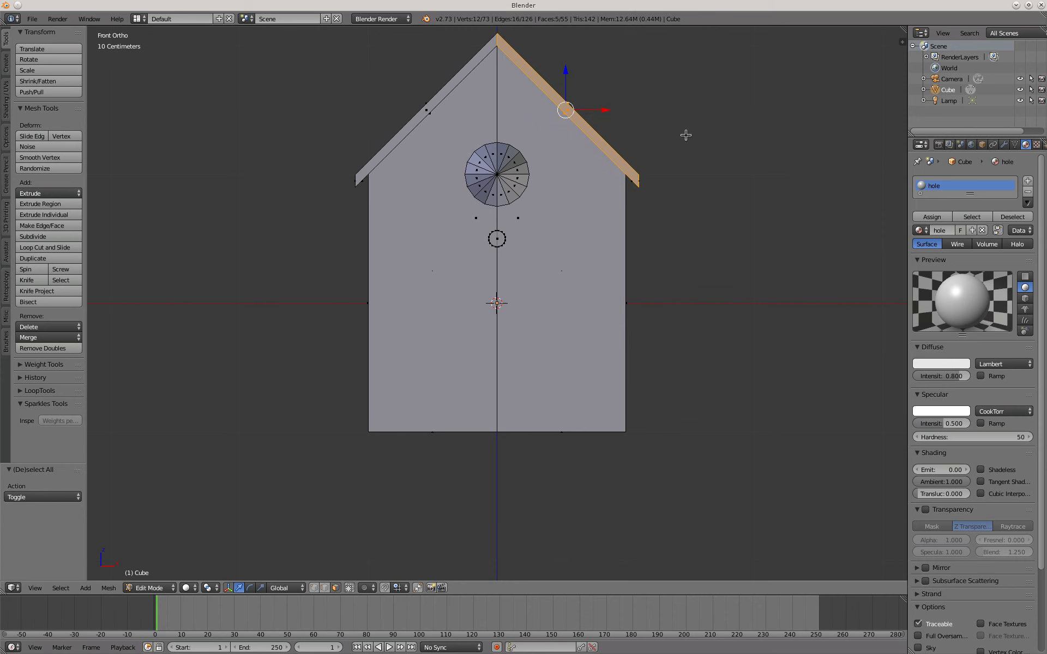
key("b")
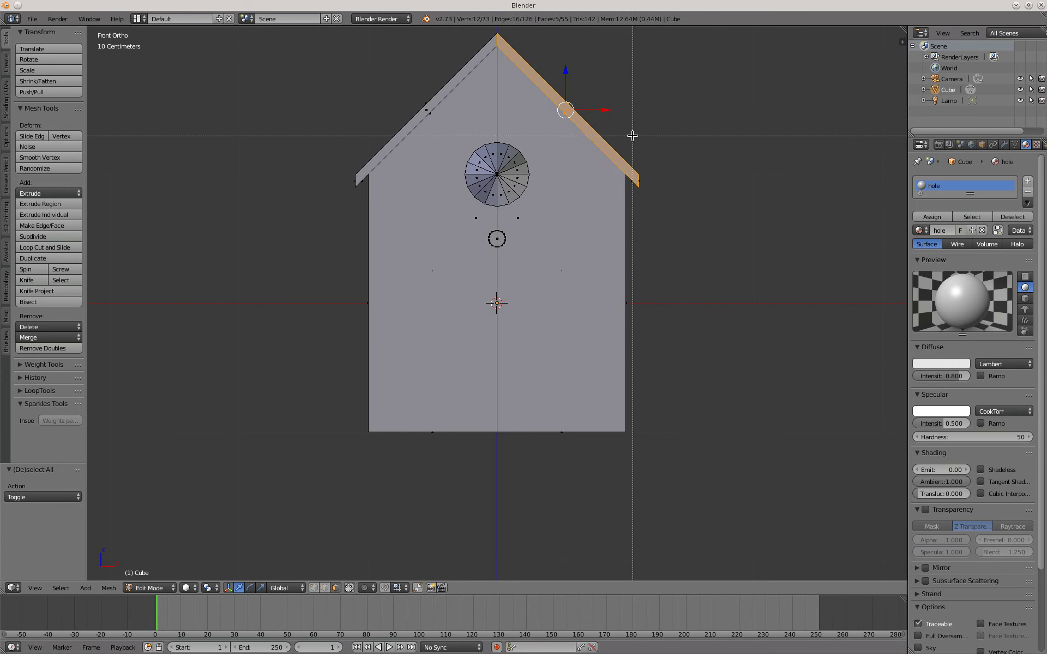
left_click_drag(629, 138, 679, 226)
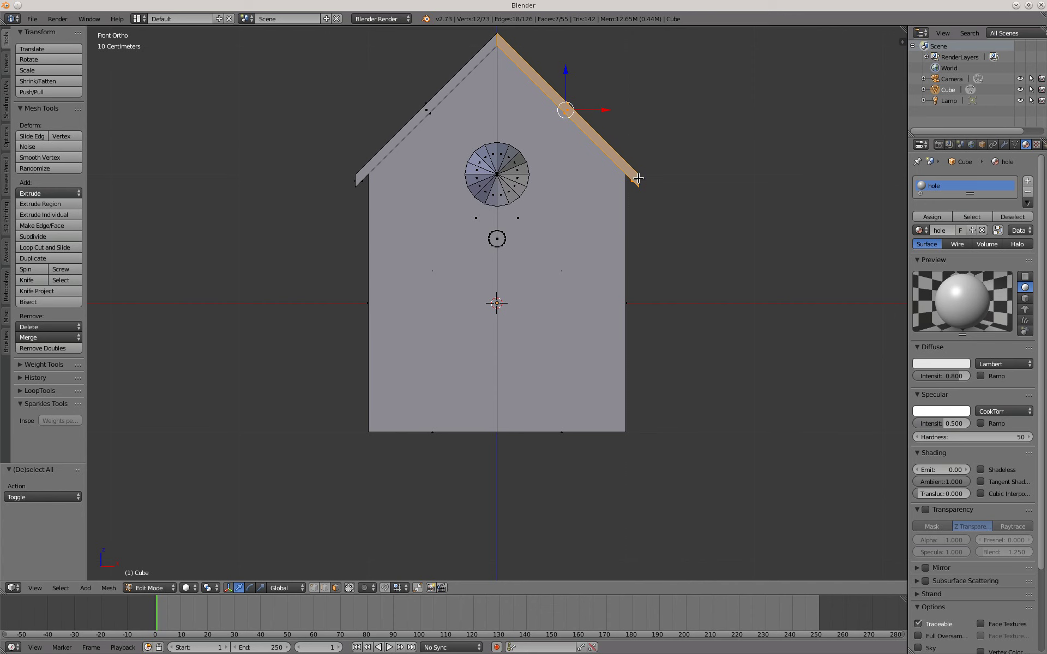
- Add the left roof slope's faces, including its eave edge, to the selection with box selections
key("b")
left_click_drag(394, 57, 443, 127)
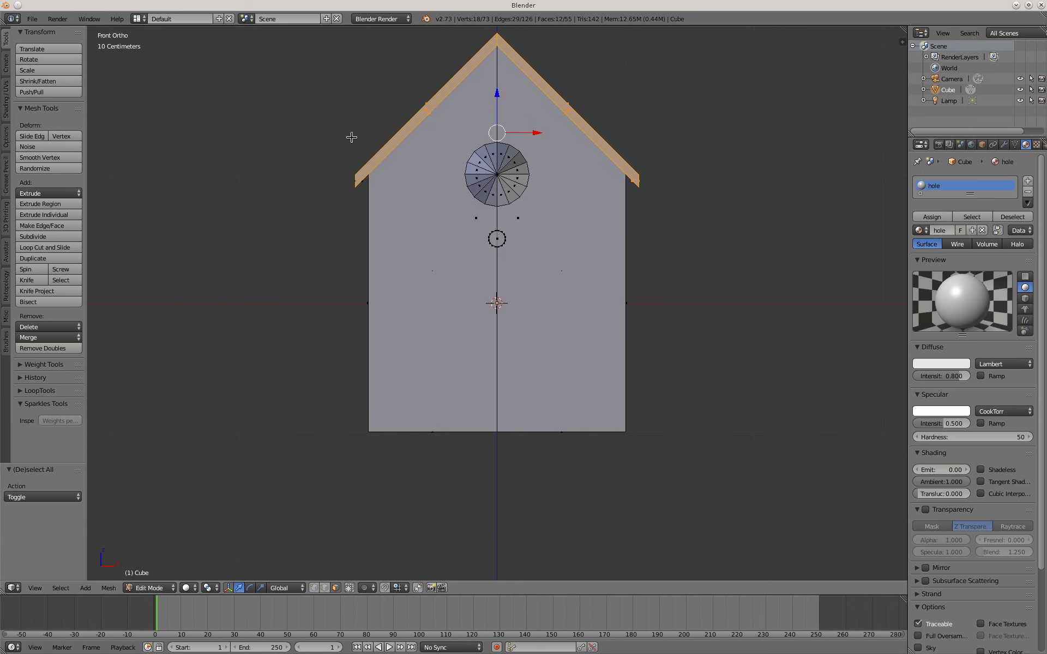
key("b")
left_click_drag(335, 145, 365, 195)
scroll(567, 297, "down", 1)
mouse_move(564, 285)
middle_mouse_down()
mouse_move(595, 291)
mouse_move(568, 300)
mouse_move(427, 192)
mouse_move(341, 227)
mouse_move(276, 276)
mouse_move(289, 349)
mouse_move(376, 352)
mouse_move(459, 300)
mouse_move(631, 296)
mouse_move(556, 300)
middle_mouse_up()
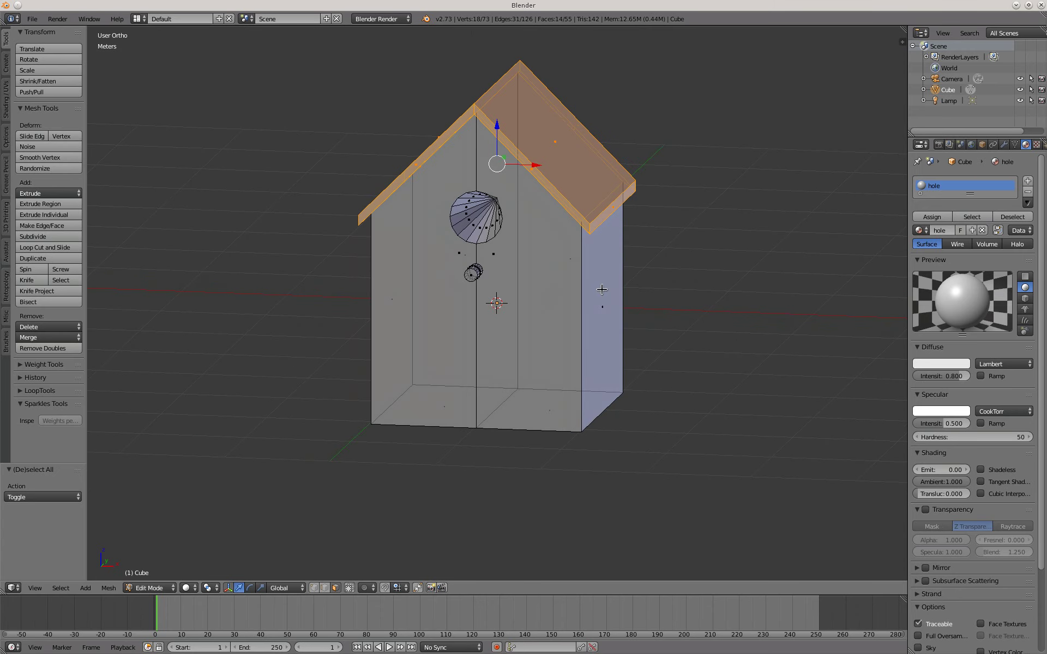
- Add a second material slot with a new material named roof and assign it to the selected roof faces
left_click(1028, 184)
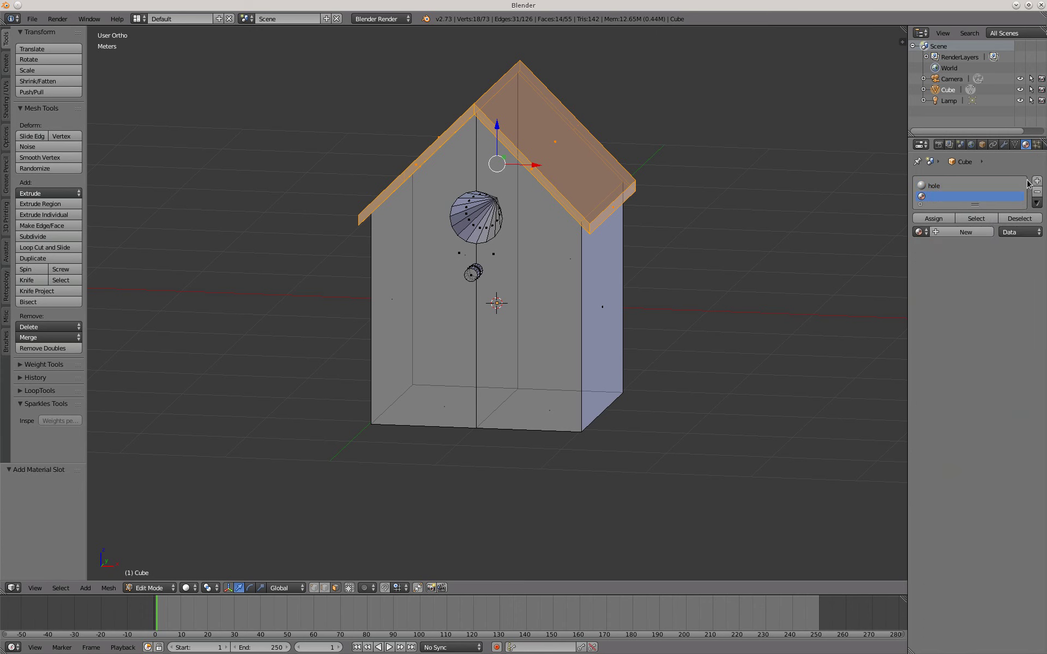
left_click(964, 233)
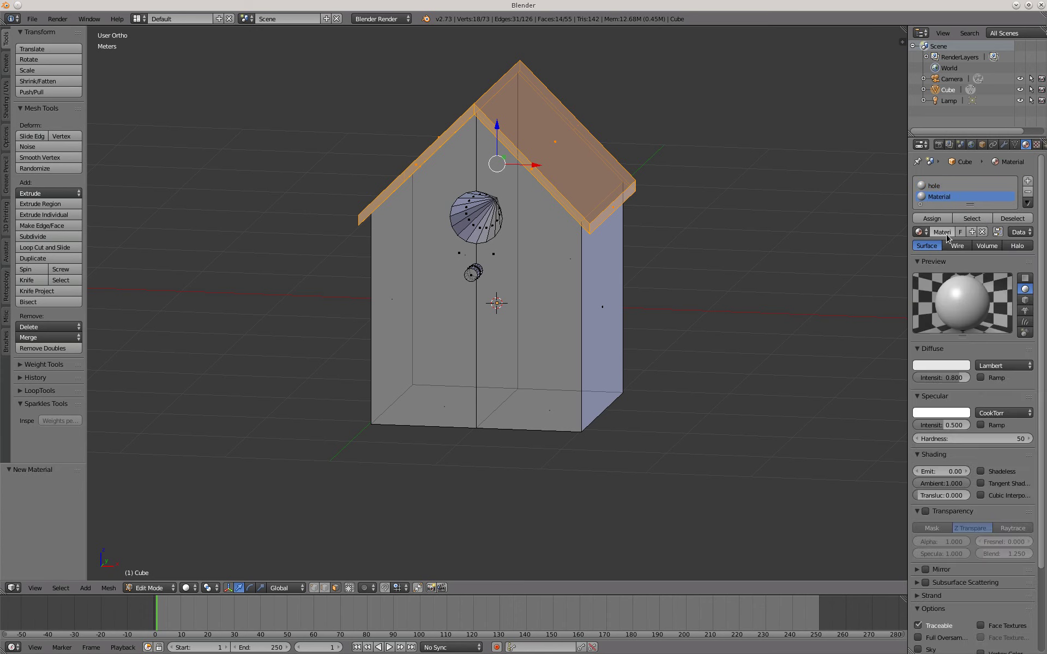
left_click(942, 233)
type("r")
key("Return")
left_click(932, 219)
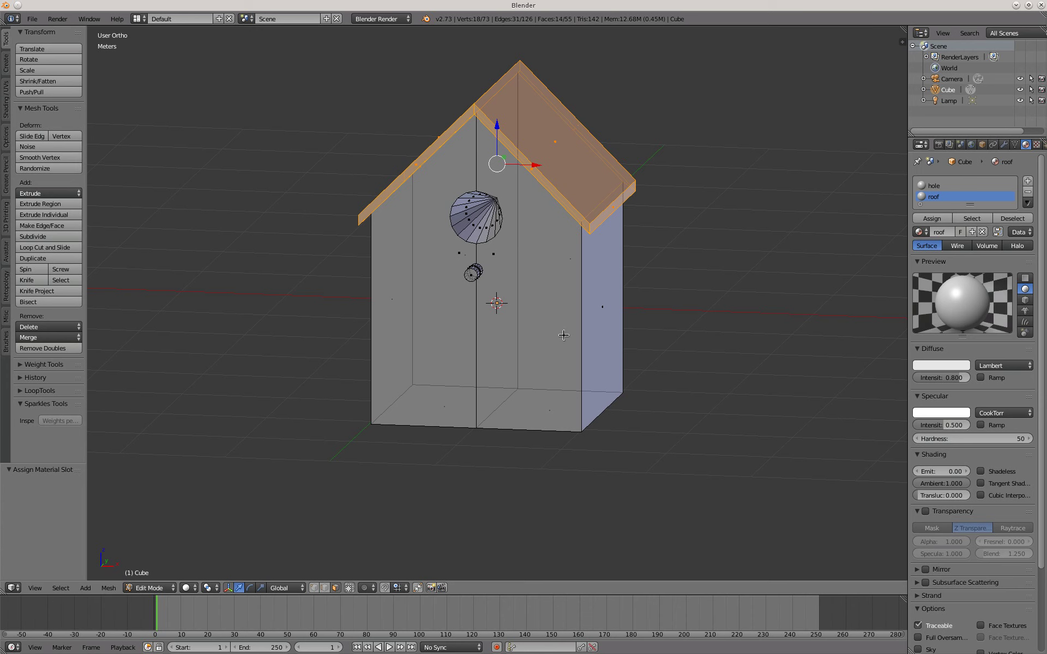
- Clear the selection and box-select both halves of the birdhouse body, leaving out the roof, entrance hole and perch faces
key("a")
middle_click_drag(556, 348, 568, 340)
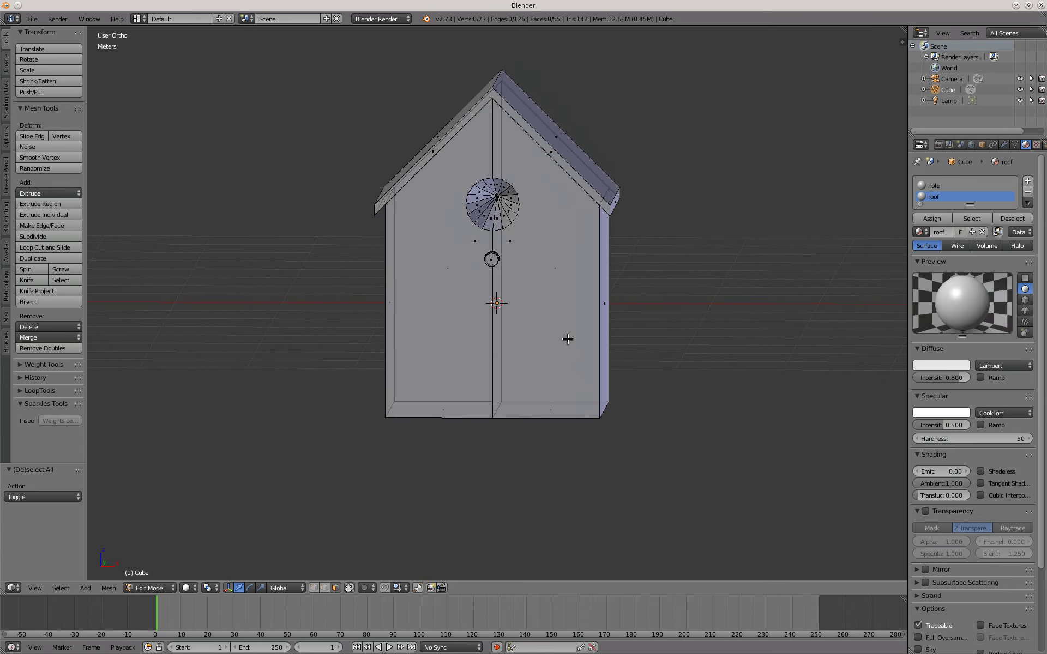
scroll(533, 308, "up", 3)
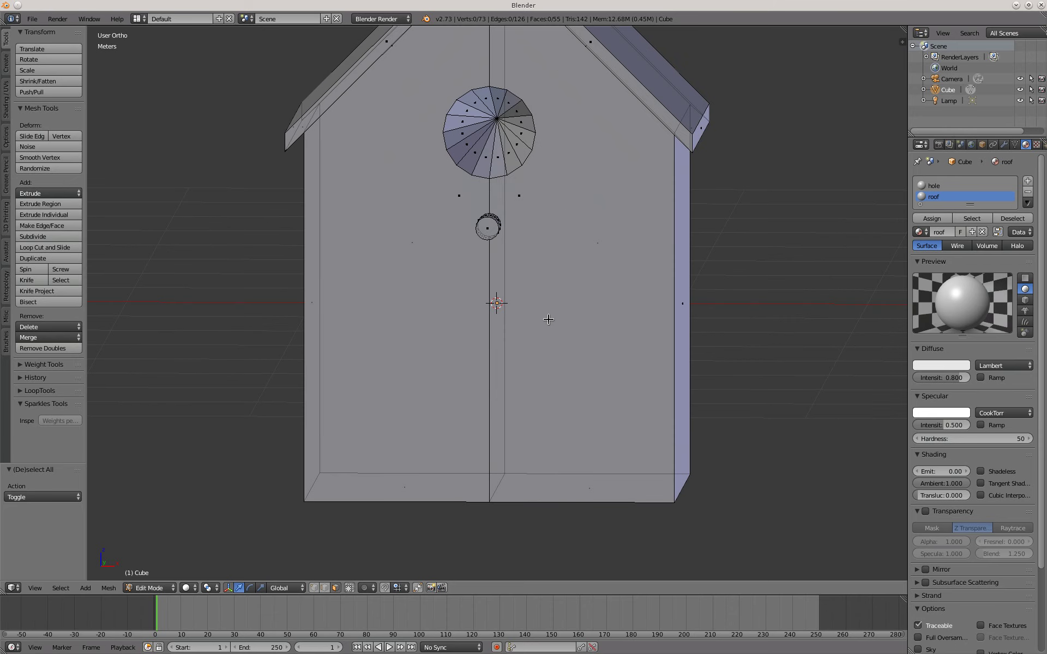
key("b")
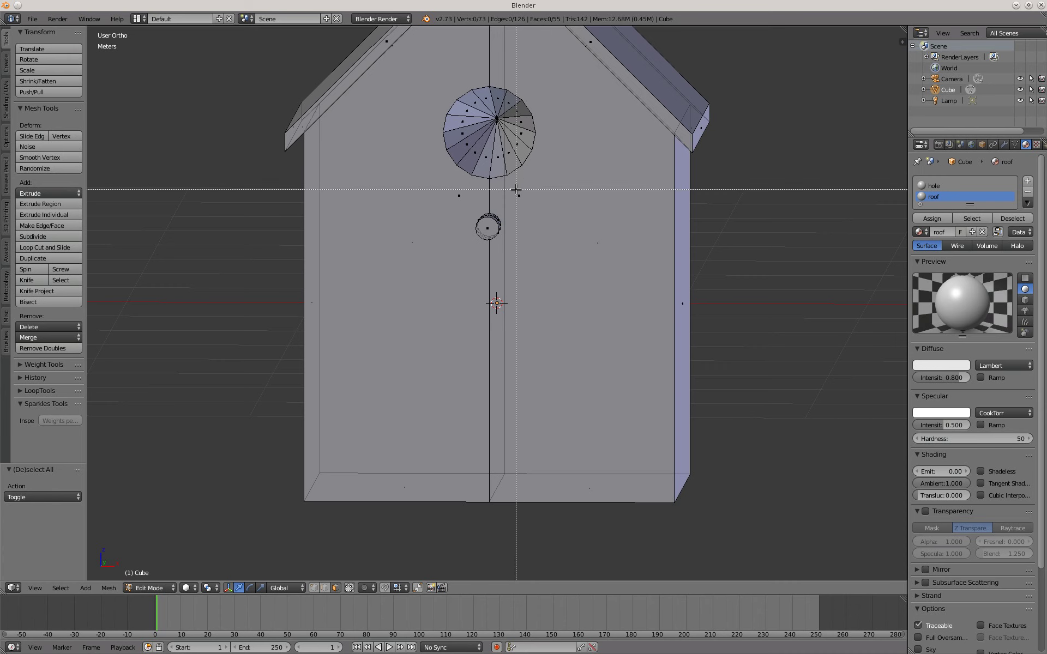
left_click_drag(516, 189, 789, 538)
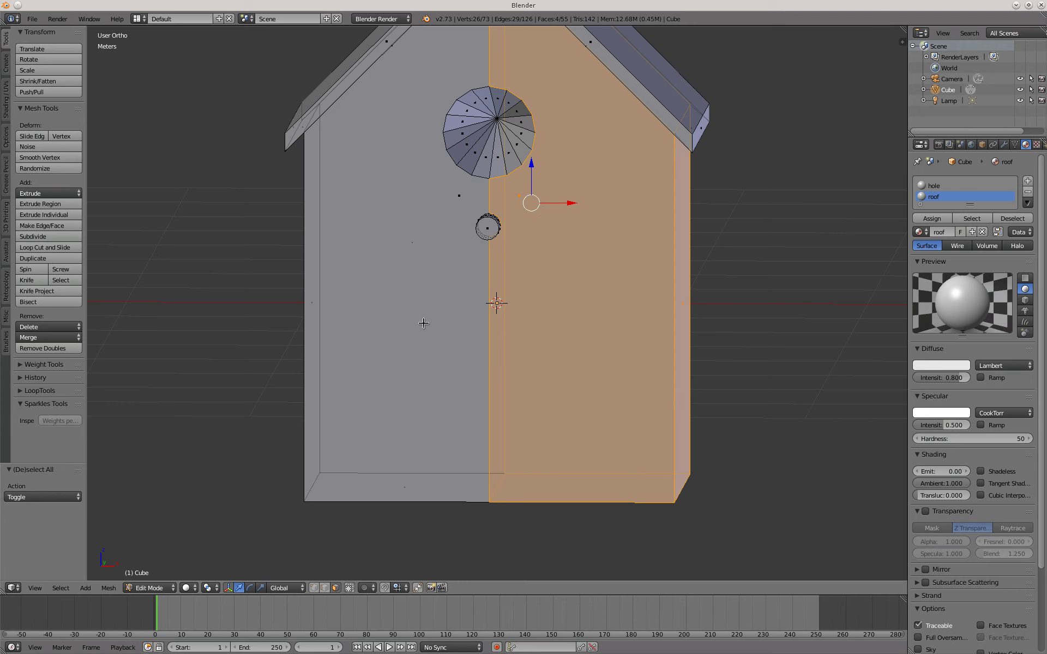
middle_click_drag(414, 304, 417, 304)
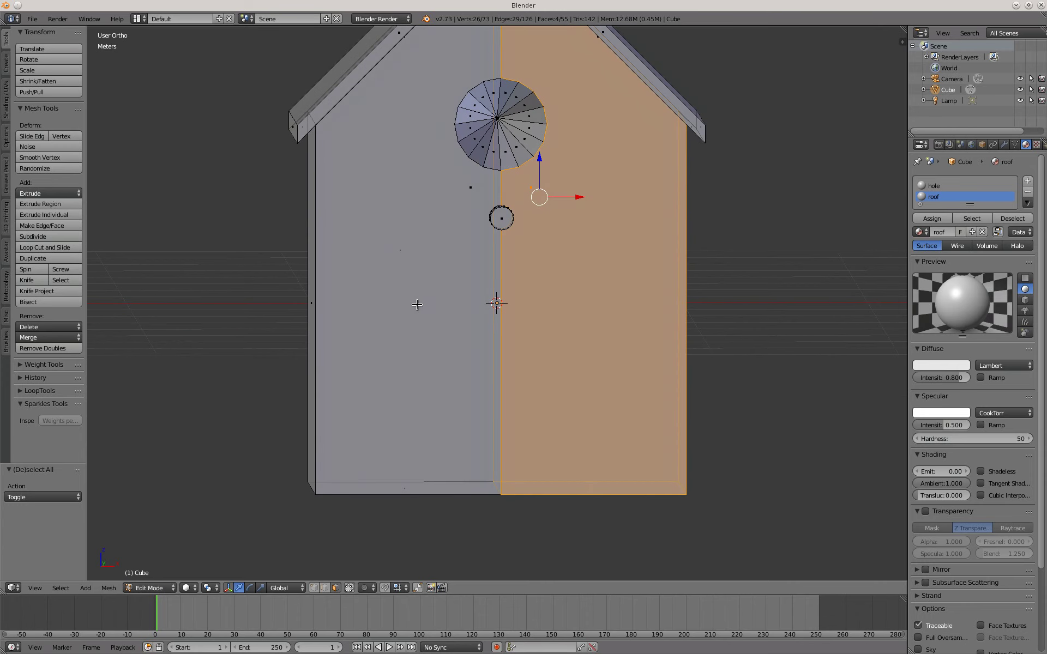
key("b")
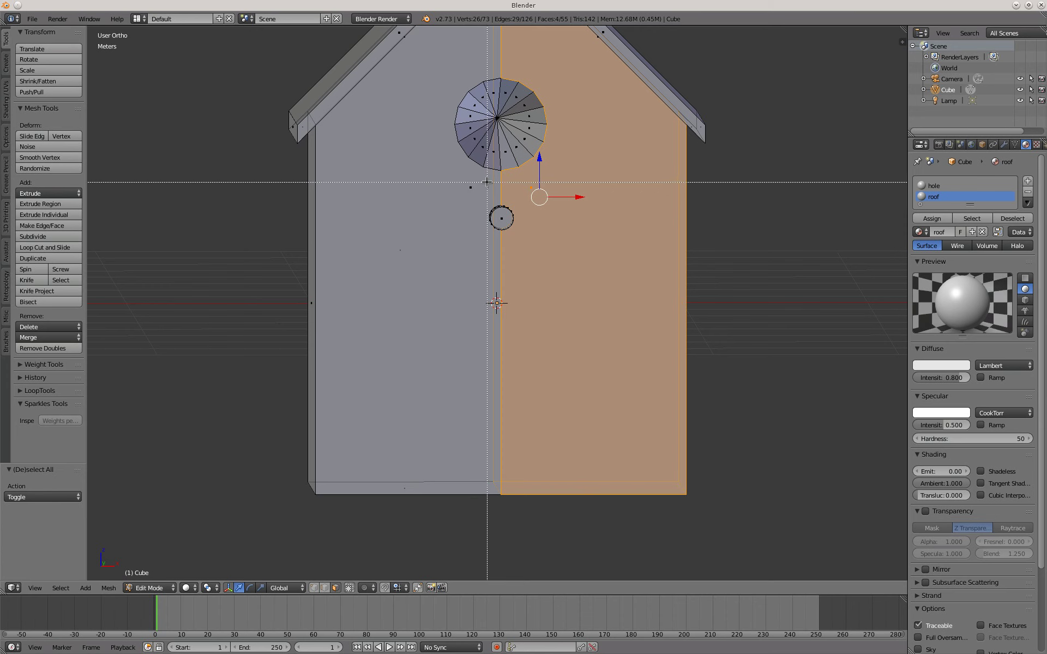
left_click_drag(485, 180, 178, 514)
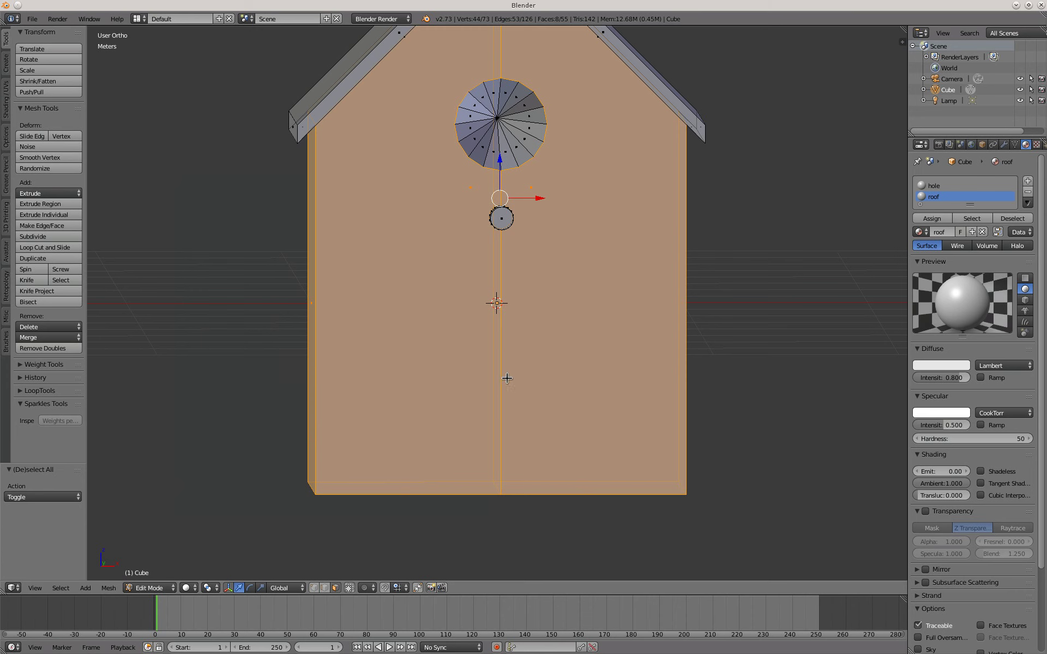
mouse_move(512, 378)
middle_mouse_down()
mouse_move(543, 328)
mouse_move(423, 306)
mouse_move(367, 320)
mouse_move(325, 358)
mouse_move(346, 402)
mouse_move(465, 397)
mouse_move(517, 358)
mouse_move(512, 305)
mouse_move(513, 385)
mouse_move(502, 389)
middle_mouse_up()
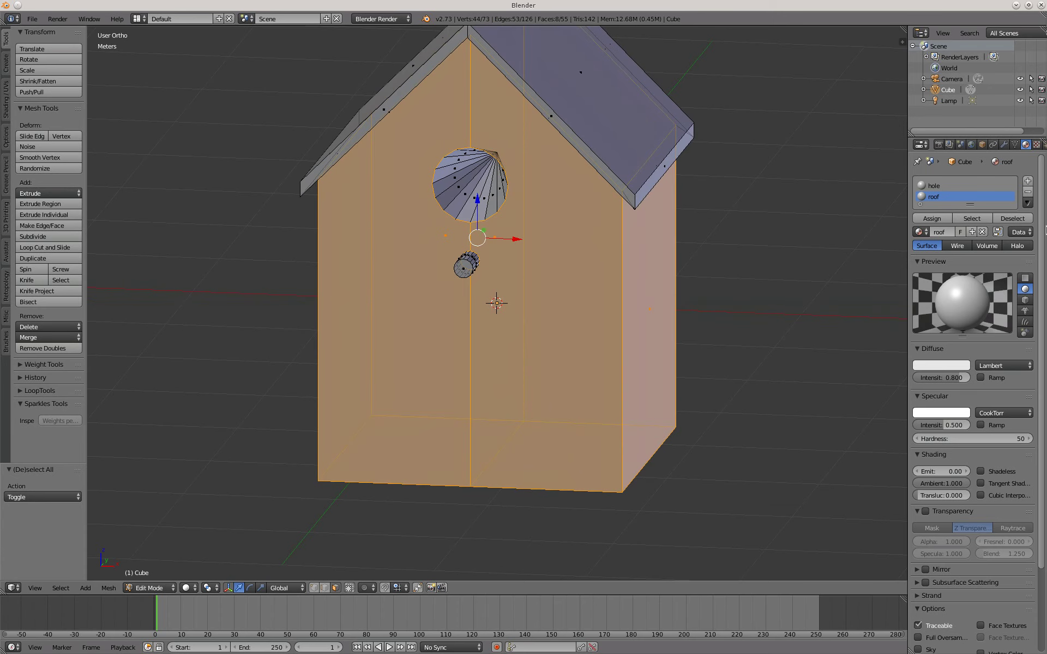
- Add a third material slot with a new material named box and assign it to the selected body faces
left_click(1028, 183)
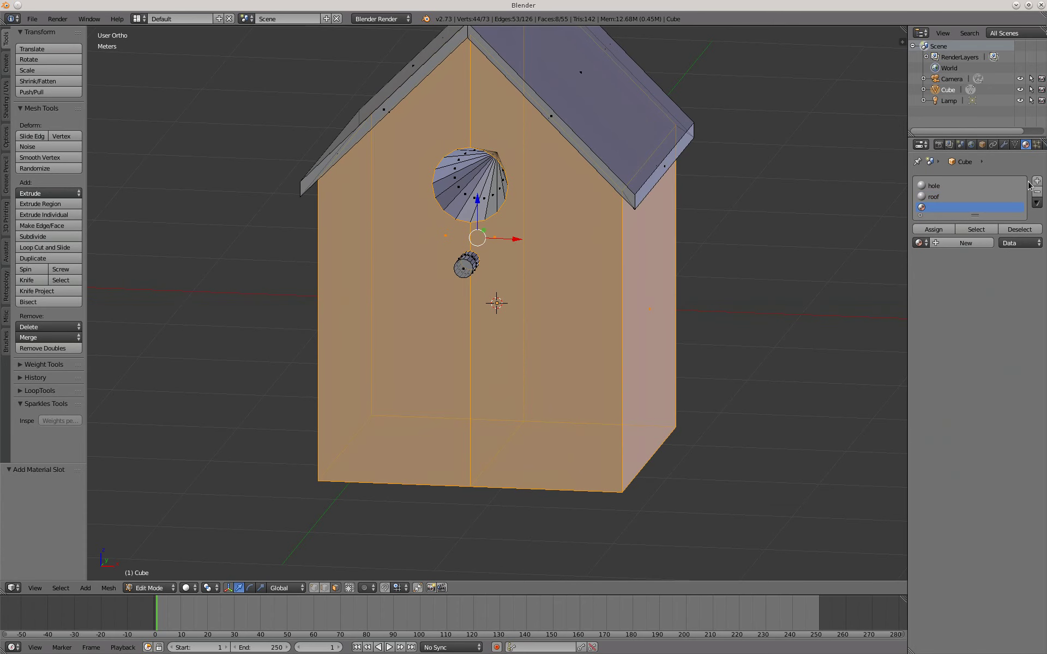
left_click(951, 244)
double_click(945, 242)
type("bod")
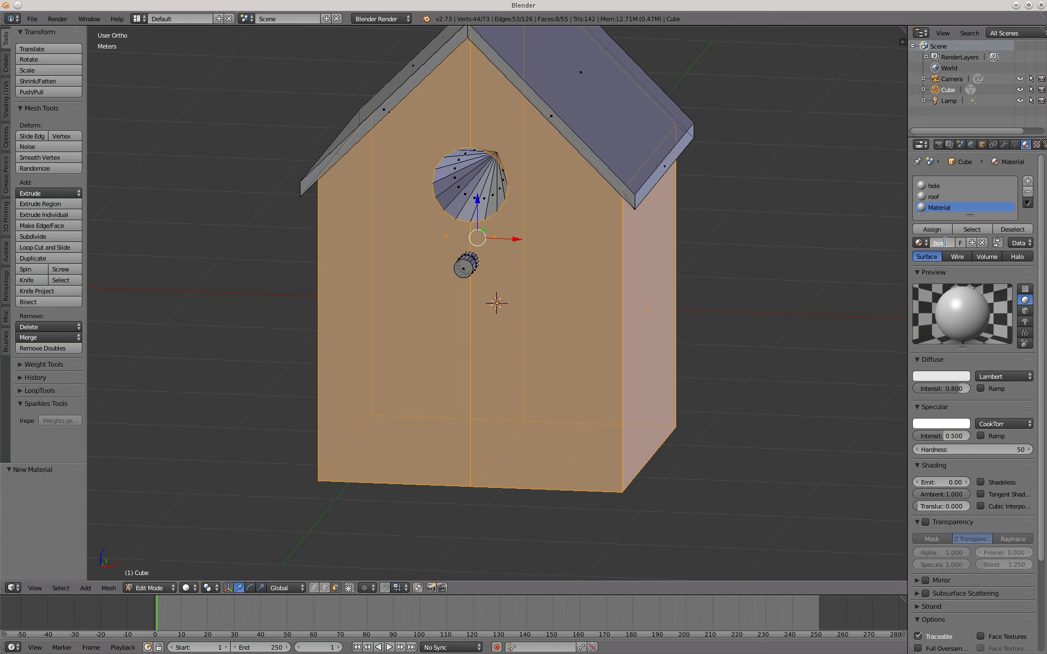
key("Return")
left_click(932, 229)
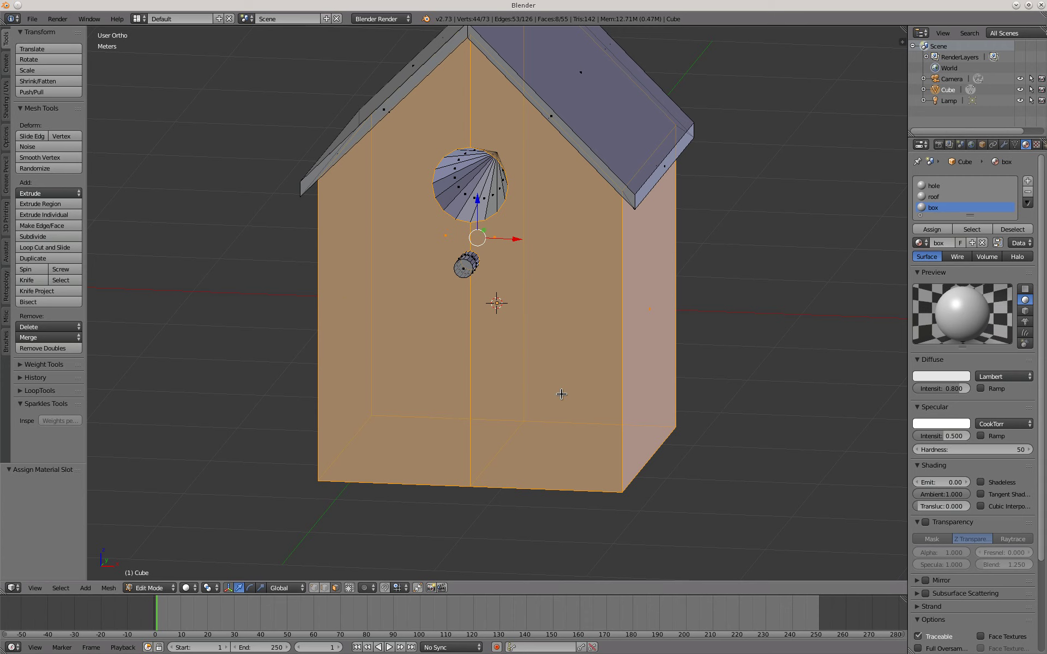
- Replace the selection with the perch's faces, box-selected in right view, and assign the roof material to them
key("KP_3")
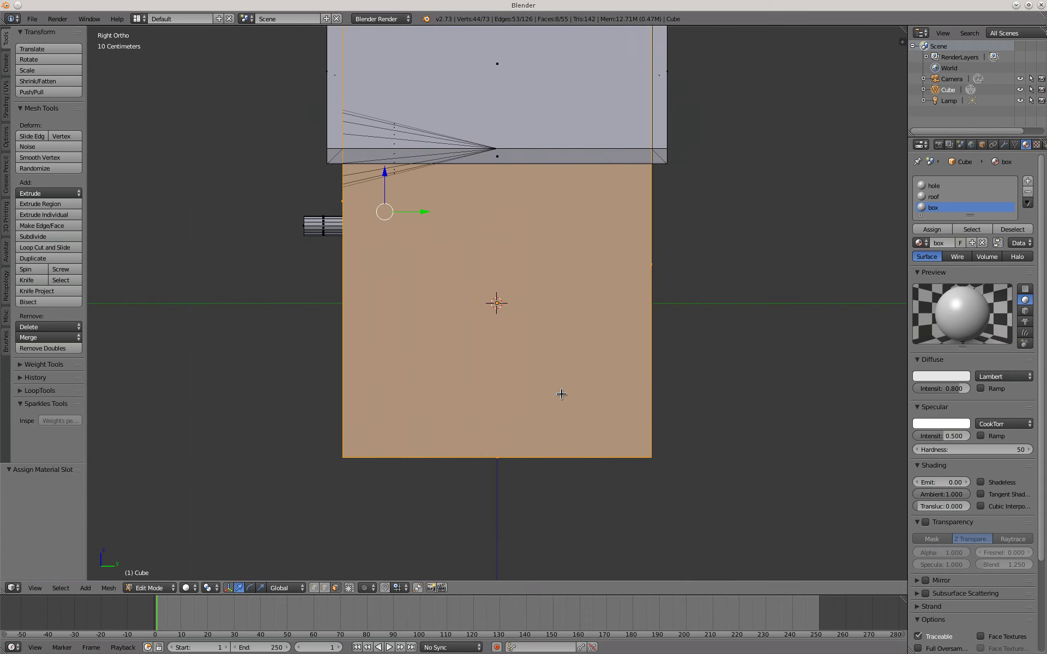
key("a")
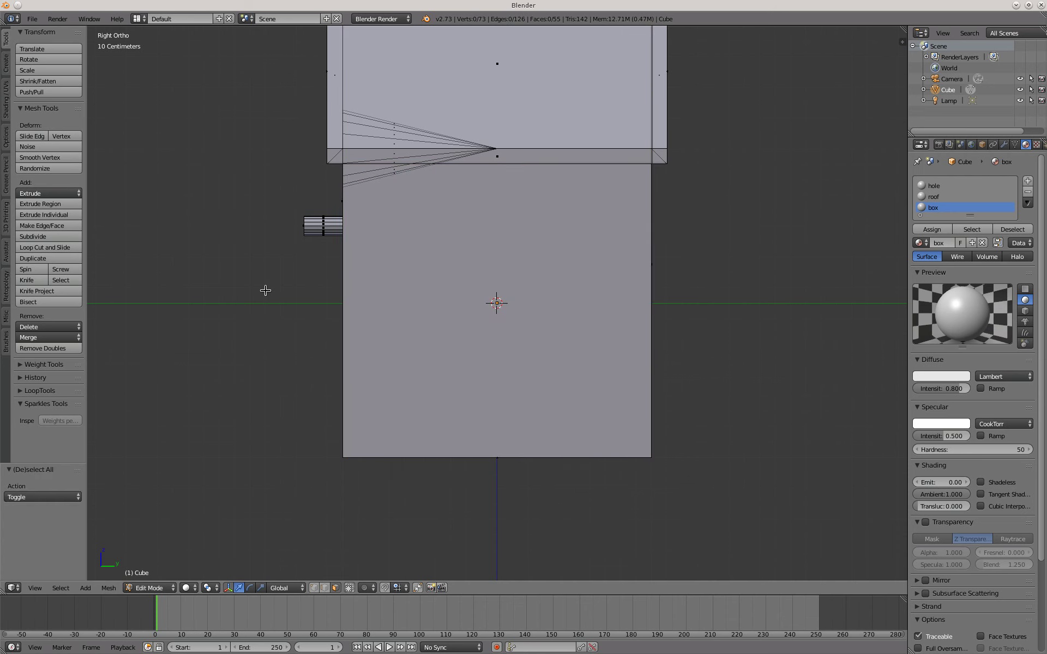
key("b")
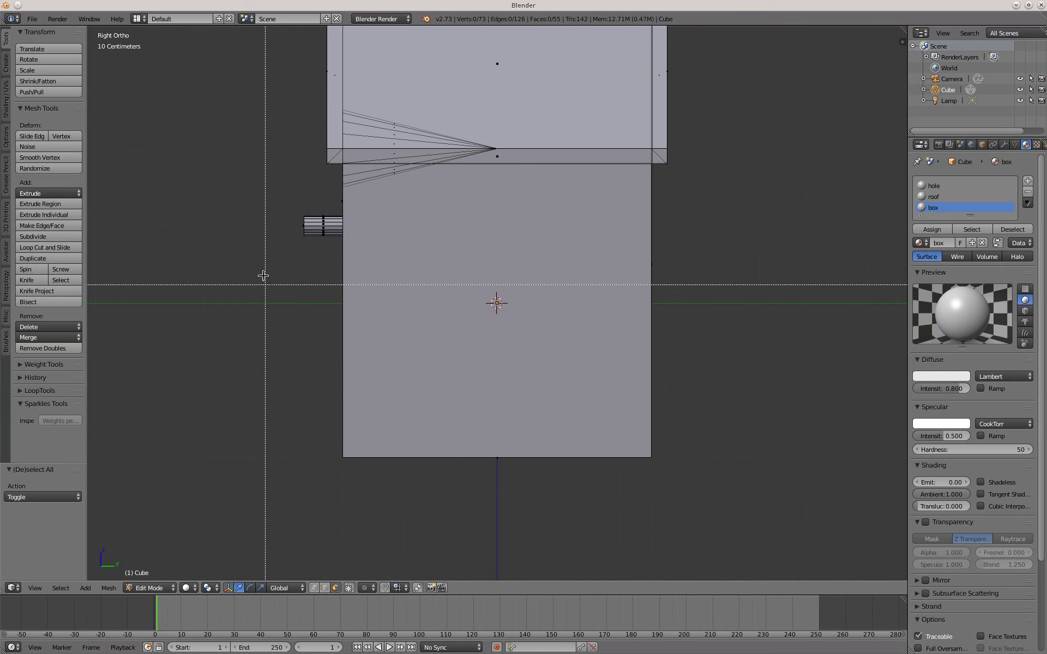
left_click_drag(260, 189, 334, 266)
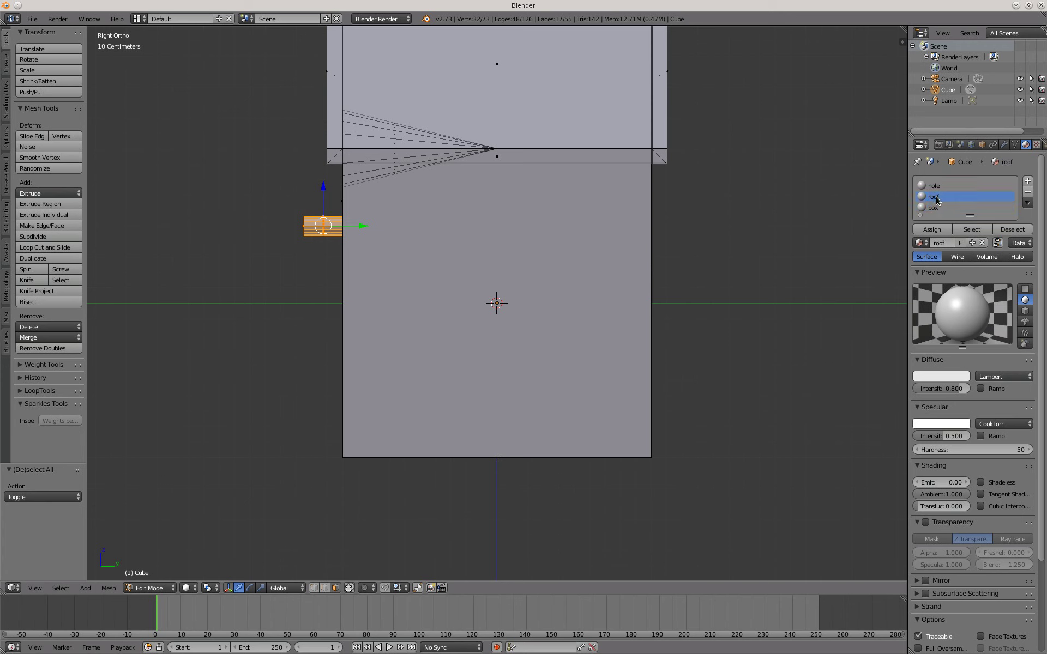
left_click(930, 230)
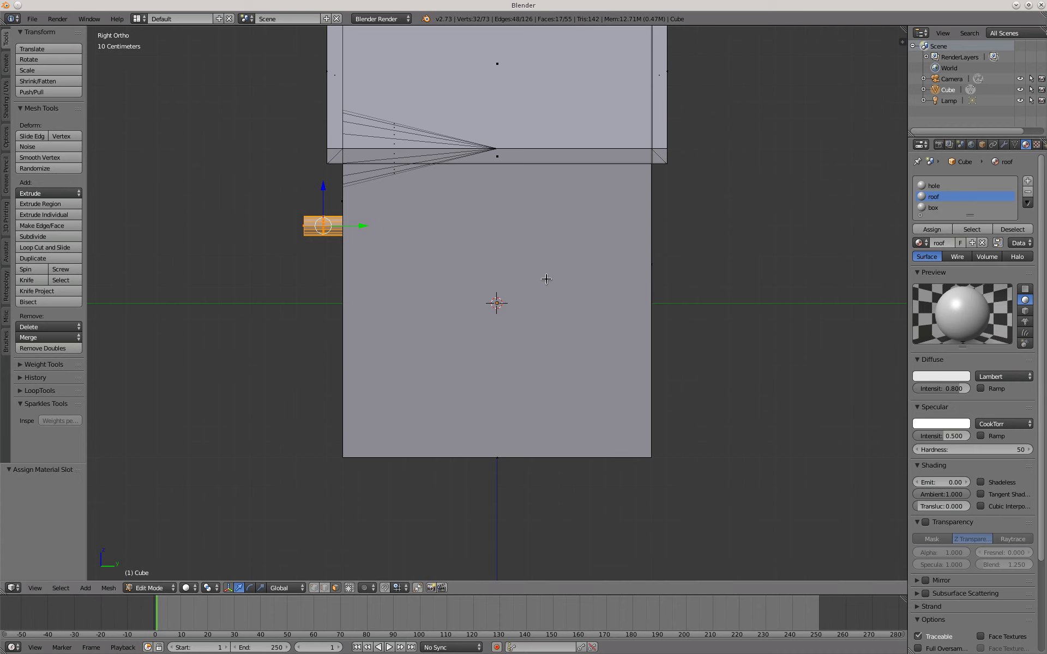
- Set the roof material's diffuse colour to yellow, about R 0.776, G 0.800, B 0.005
scroll(509, 247, "down", 3)
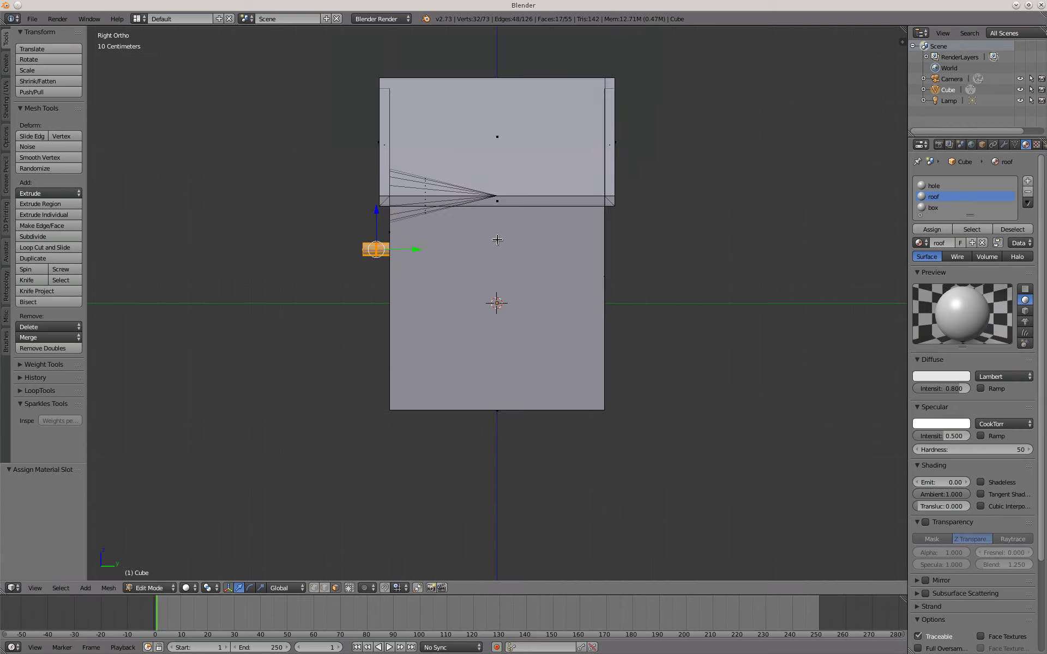
middle_click_drag(509, 246, 524, 267)
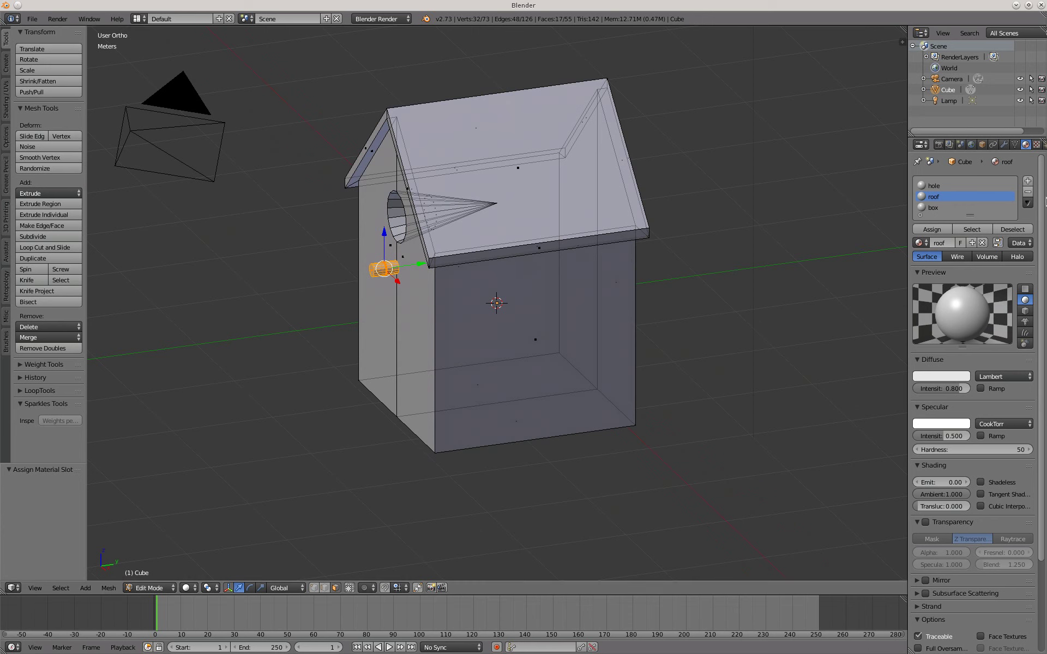
left_click(933, 377)
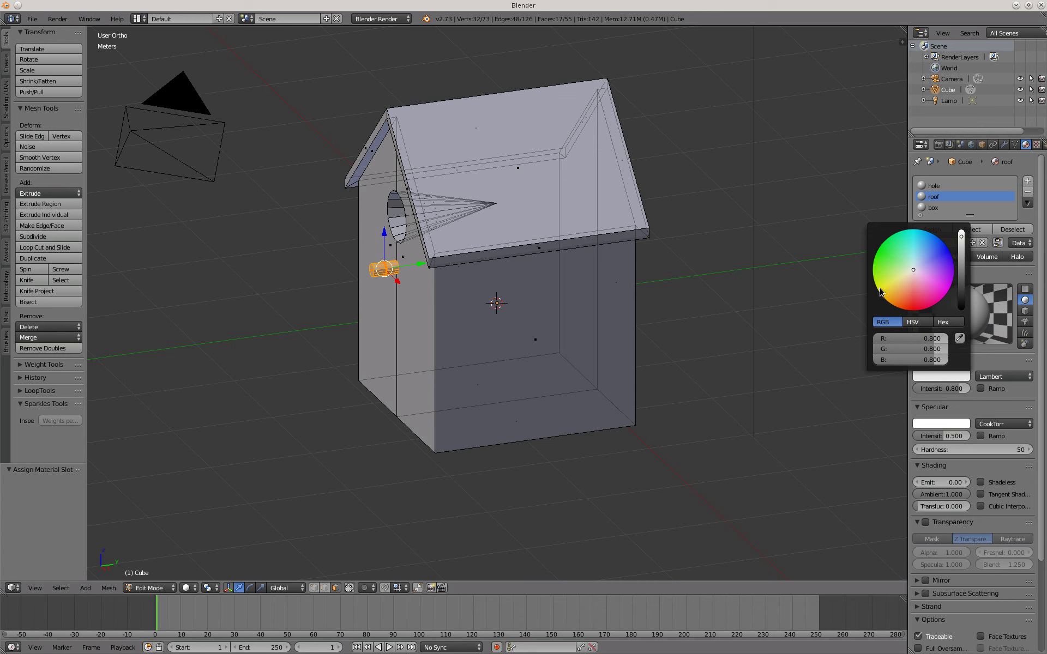
left_click(880, 292)
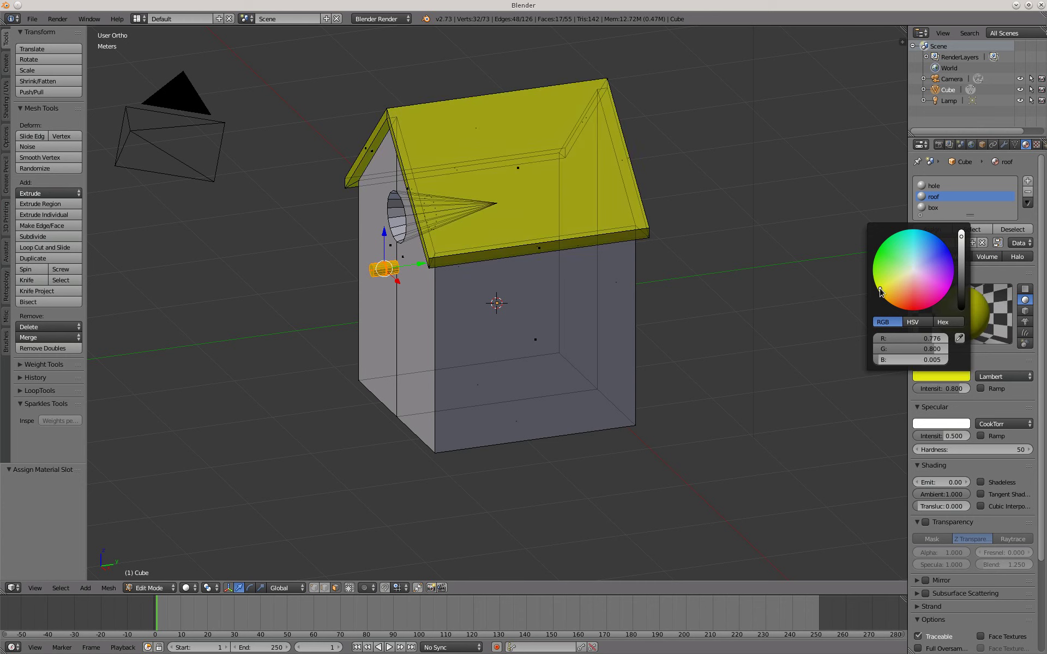
- Set the box material's diffuse colour to a saturated blue
left_click(934, 209)
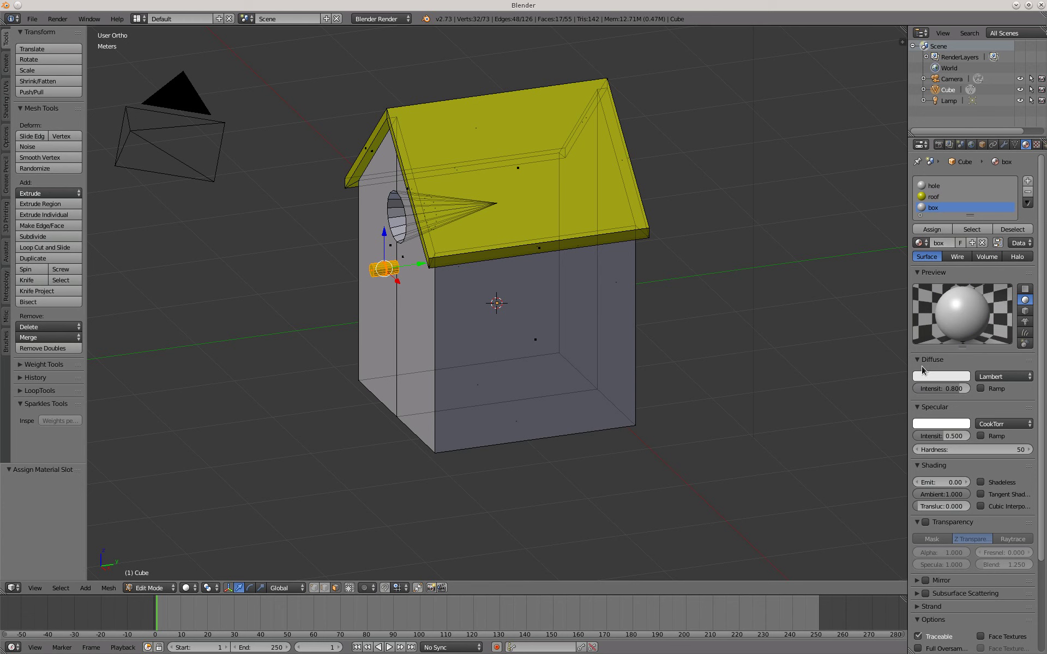
left_click(929, 378)
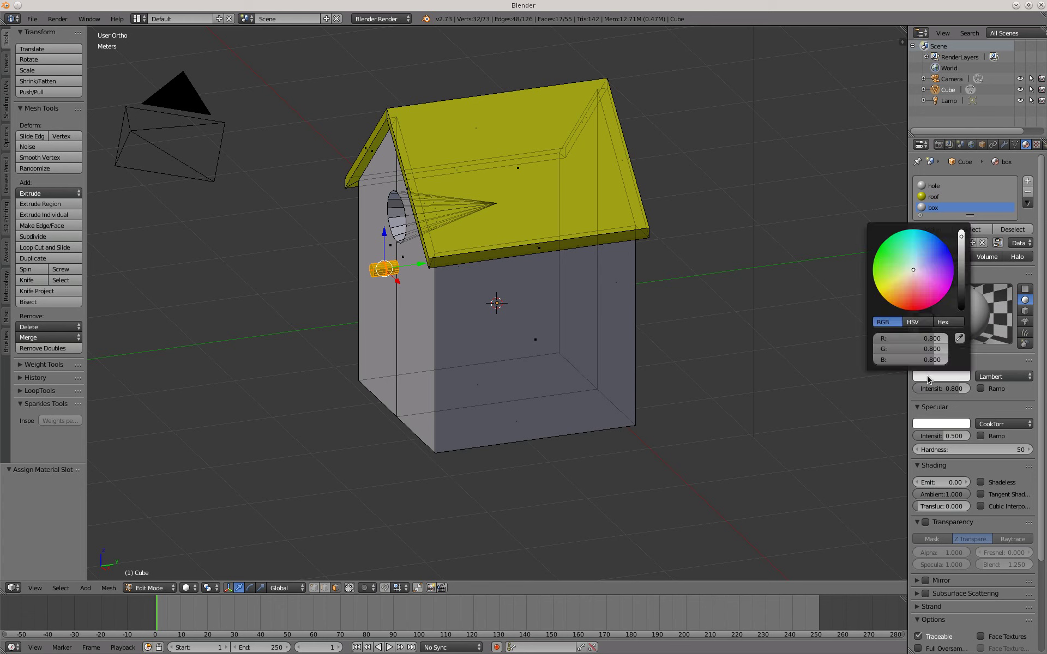
left_click(950, 257)
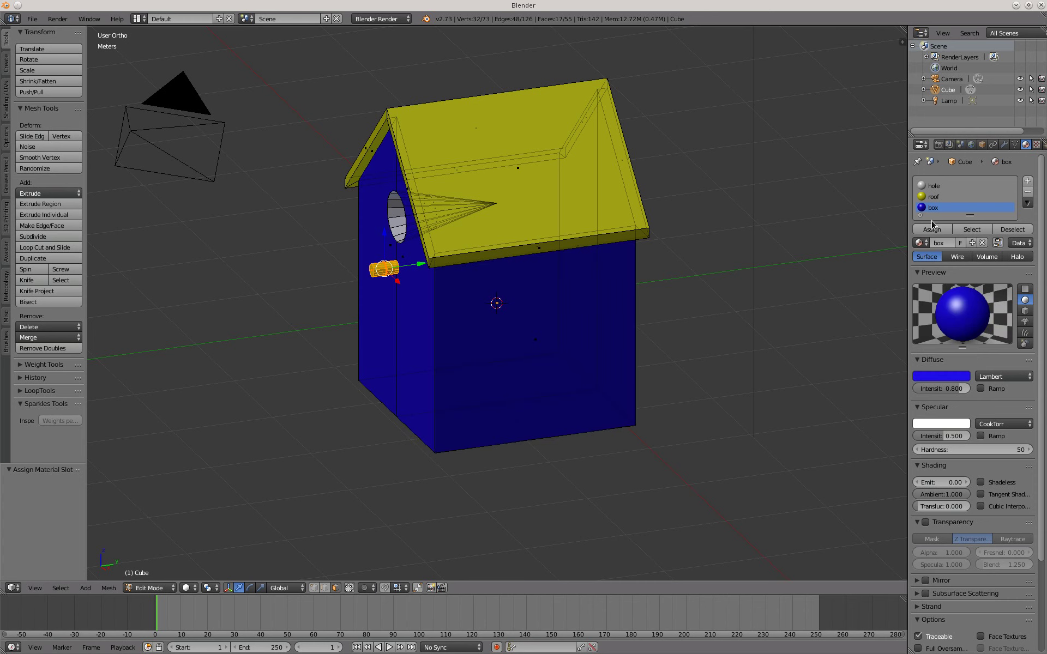
- Set the hole material's diffuse colour to black
left_click(931, 186)
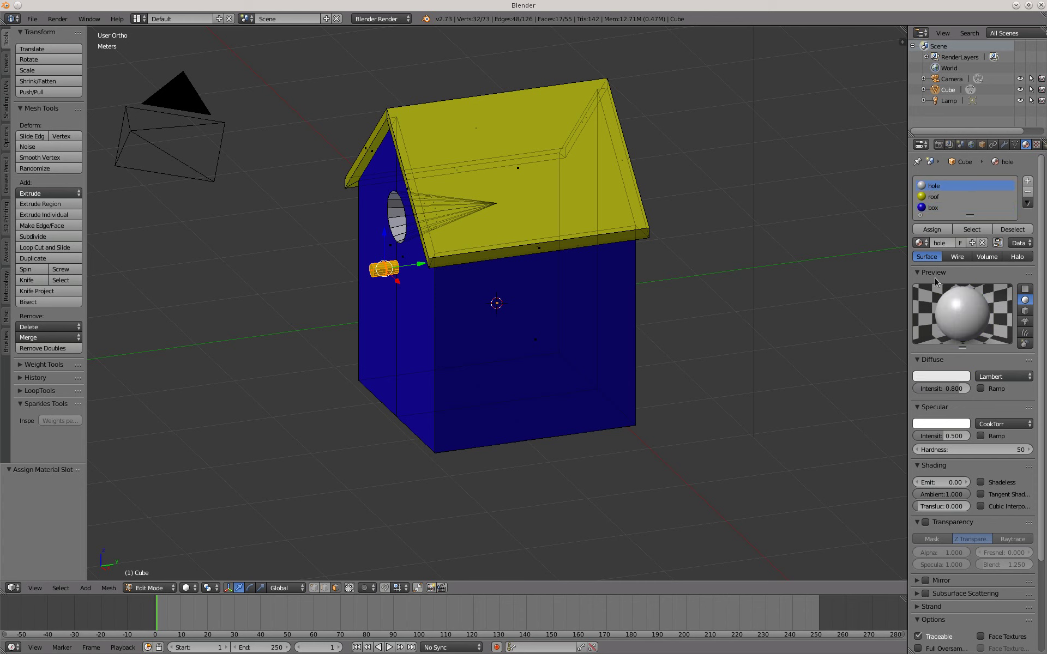
left_click(950, 377)
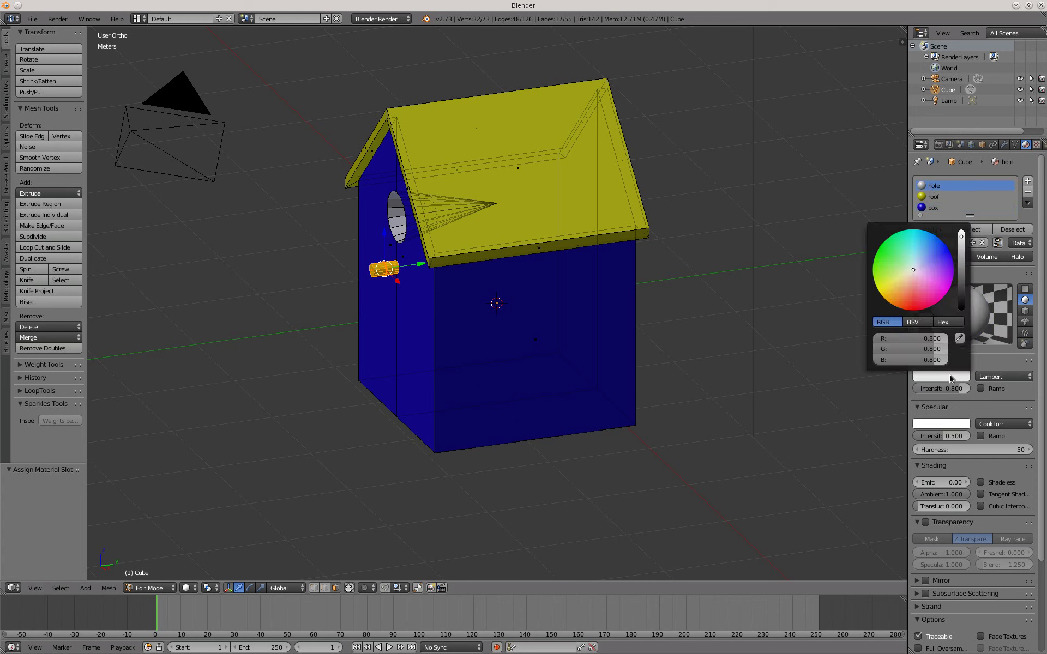
left_click(962, 311)
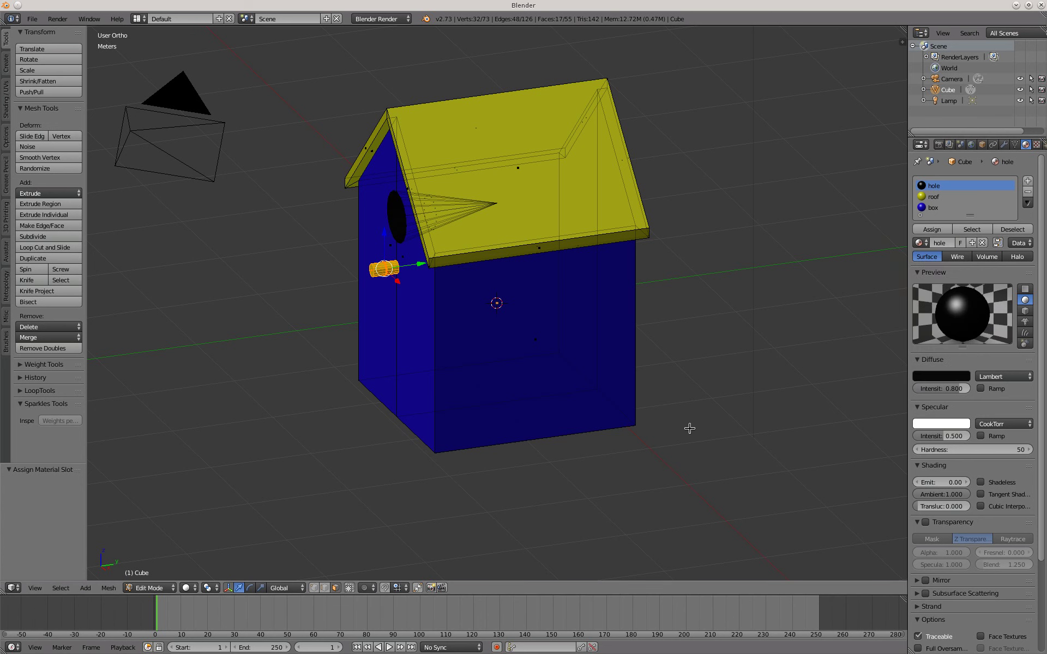
- Deselect everything, switch to Object Mode and examine the coloured birdhouse from the front corner
key("a")
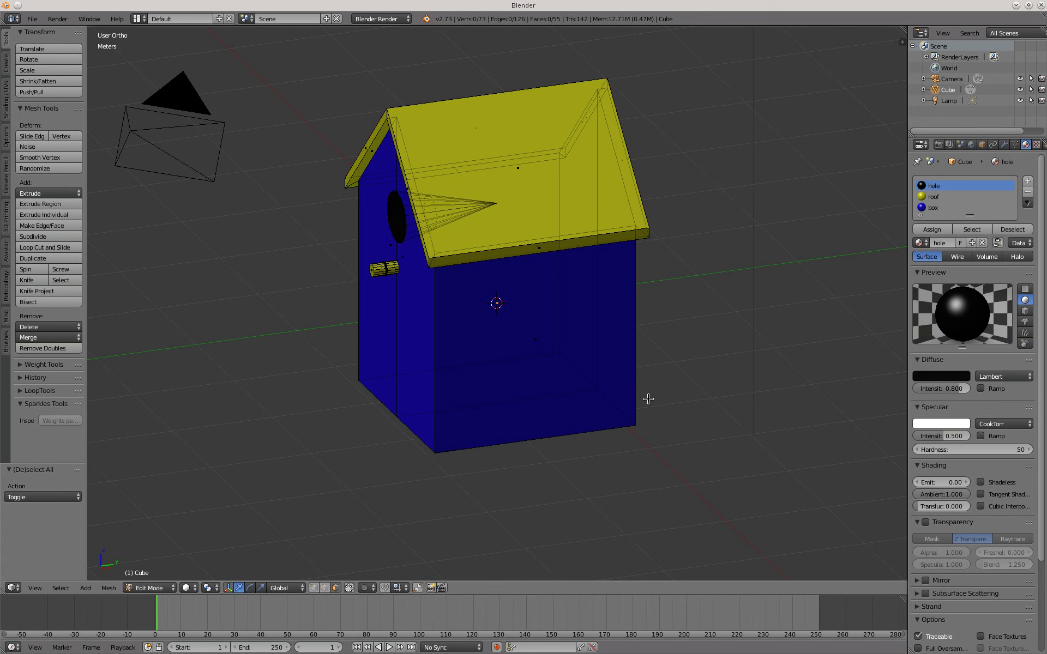
key("Tab")
left_click(577, 398)
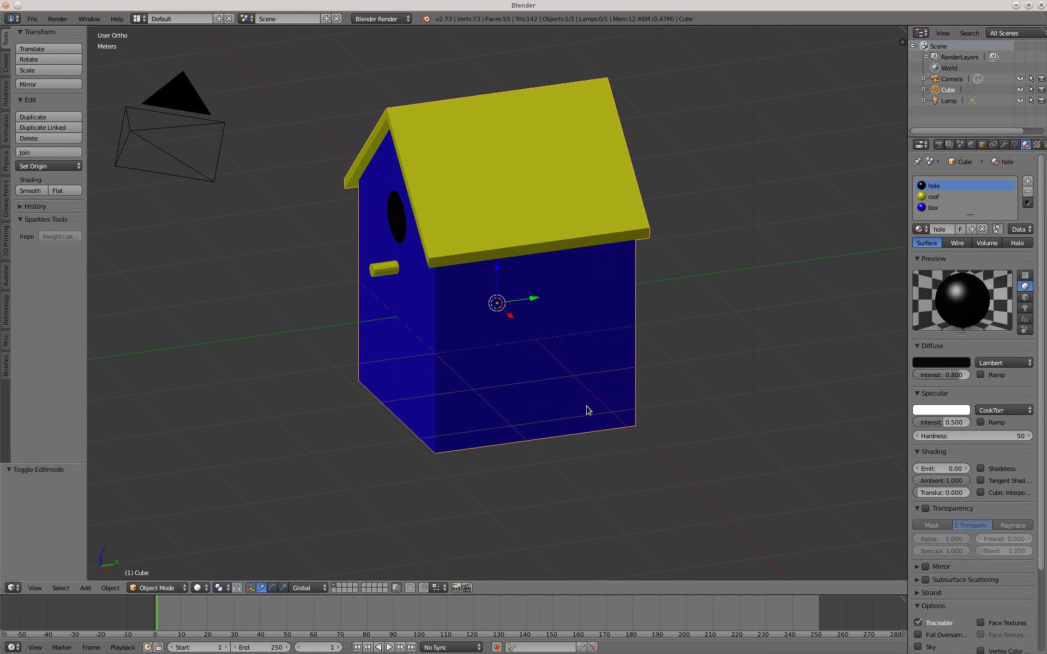
key("a")
middle_click_drag(601, 411, 670, 392)
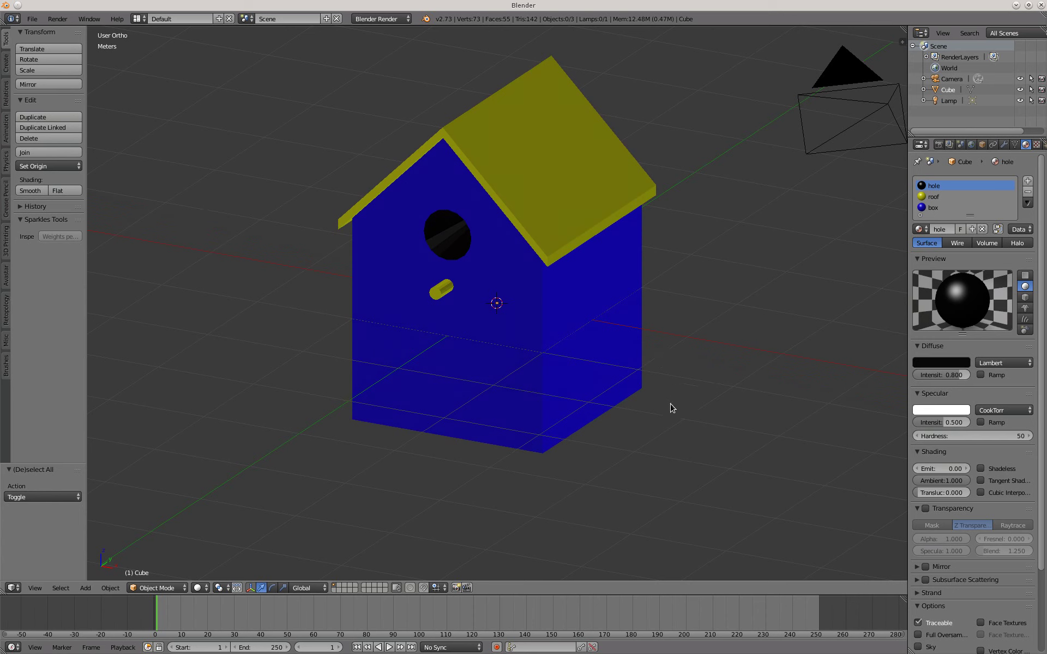
- Select the entire birdhouse mesh in Edit Mode and scale it uniformly by 0.1
key("Tab")
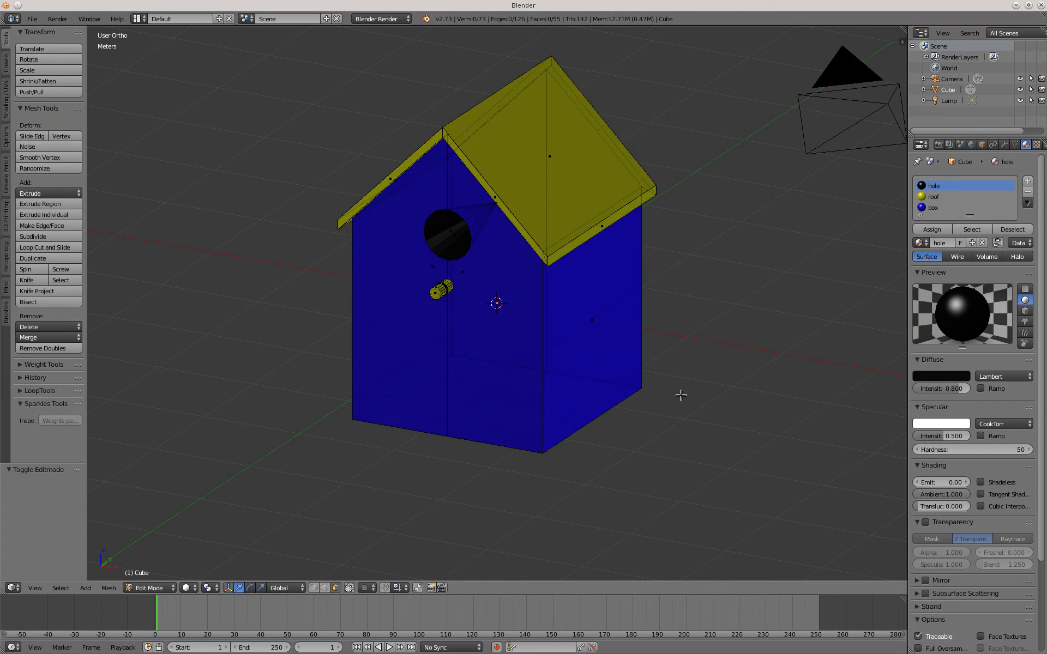
key("a")
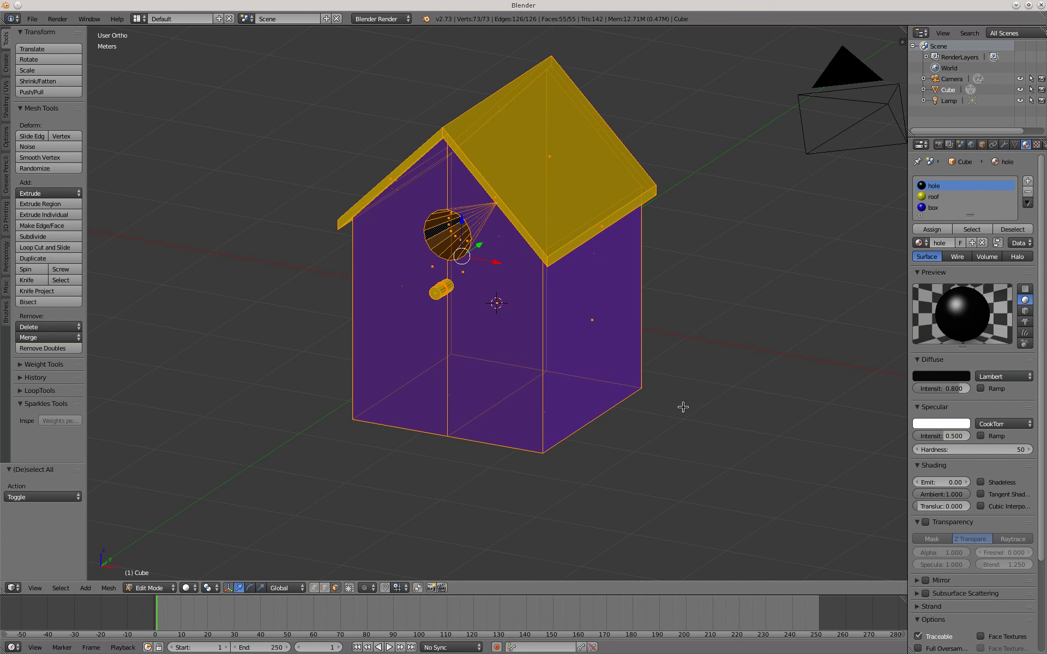
key("Tab")
key("Tab")
key("s")
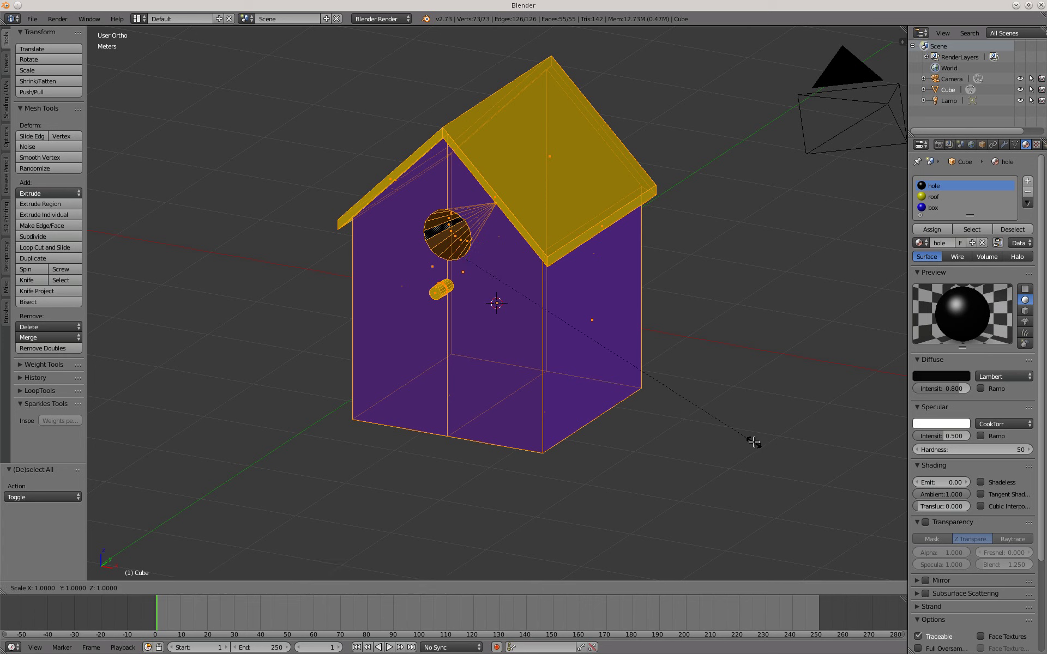
type(".1")
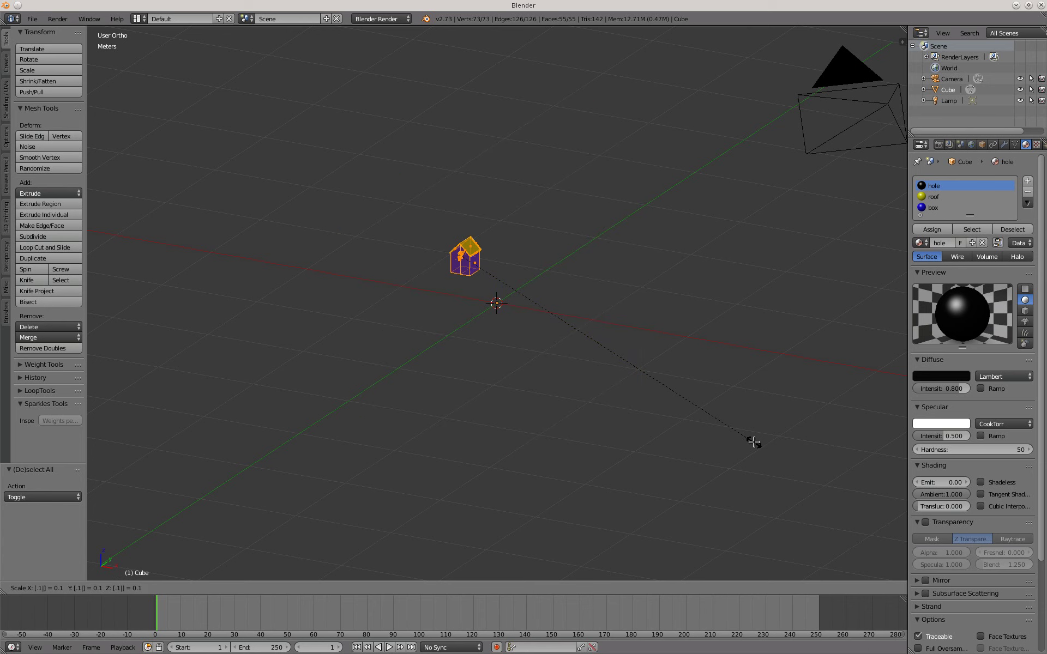
key("Return")
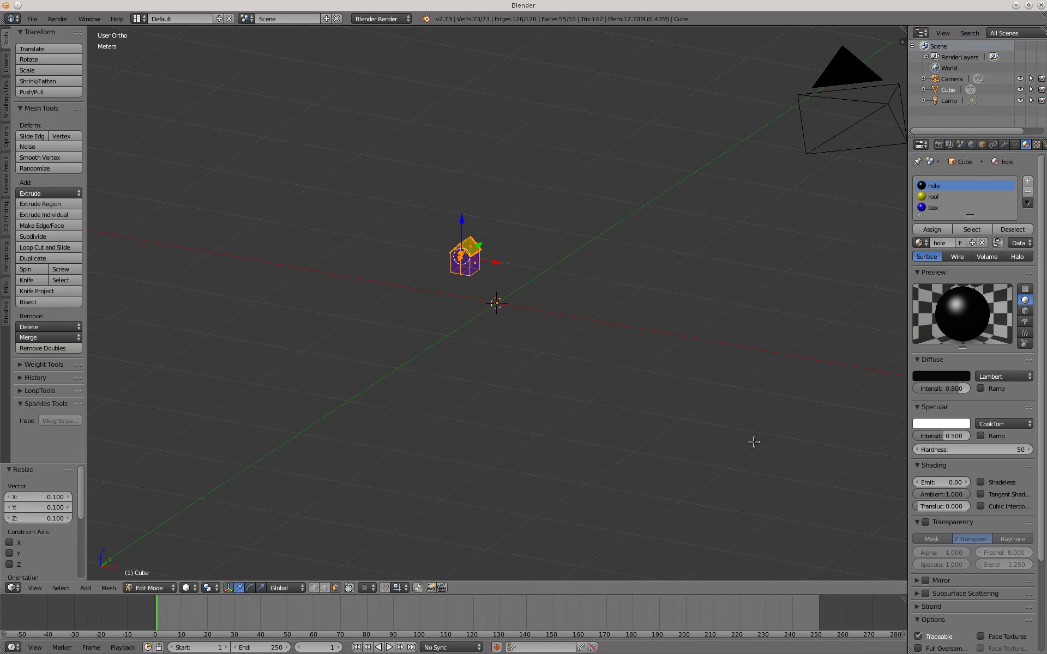
scroll(754, 442, "up", 3)
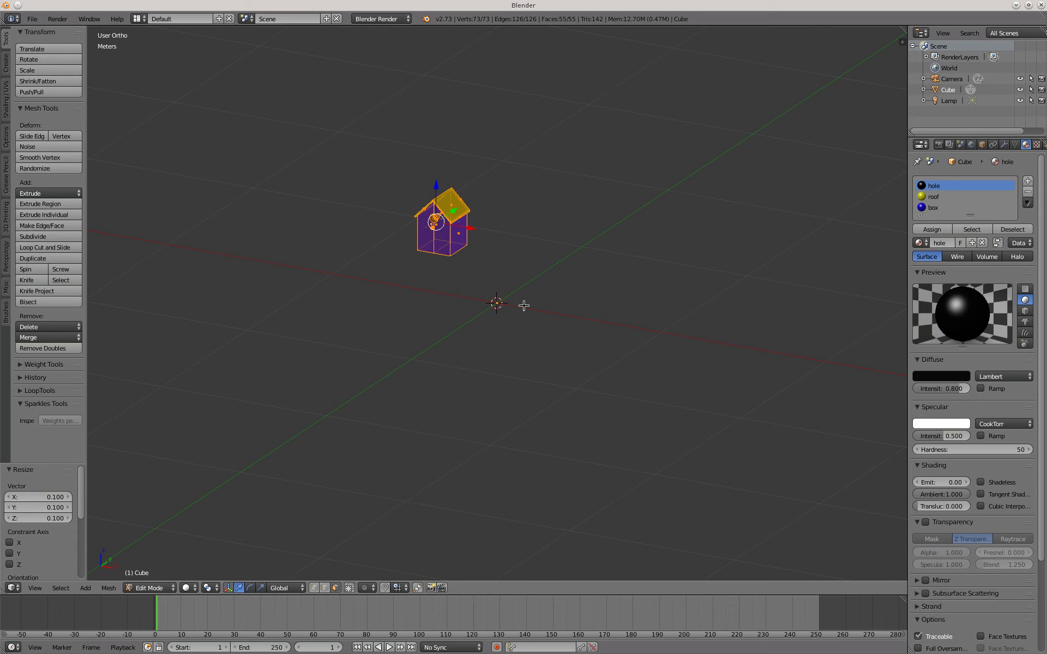
- Return the scaled birdhouse to Object Mode and rename its mesh datablock to birdhouse
middle_click_drag(524, 306, 584, 381, "shift")
scroll(559, 355, "up", 3)
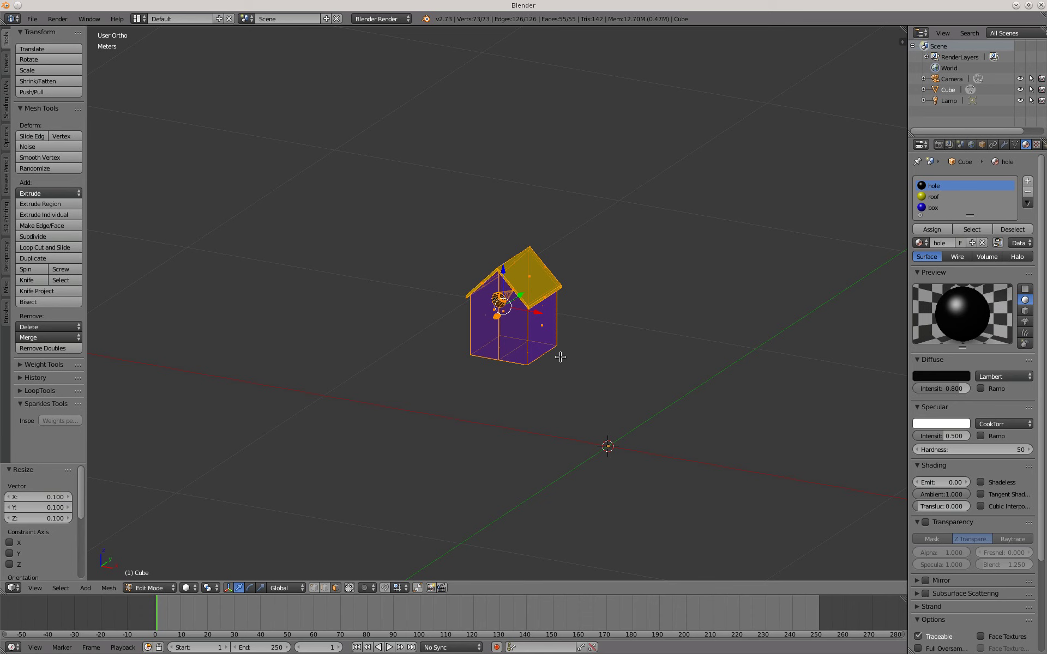
key("Tab")
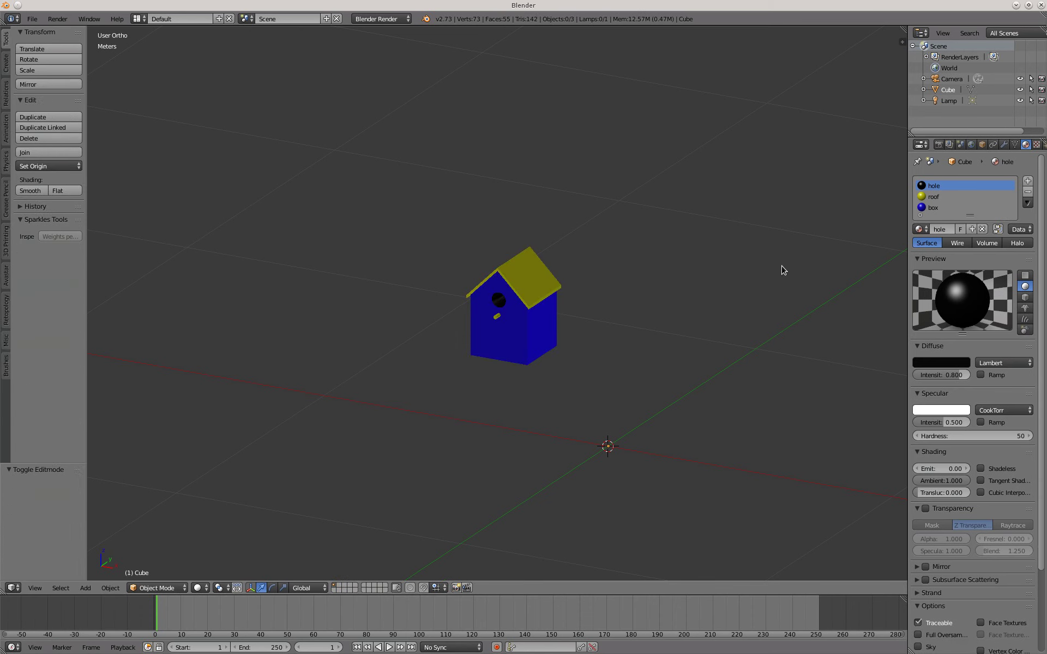
left_click(1015, 146)
left_click(972, 181)
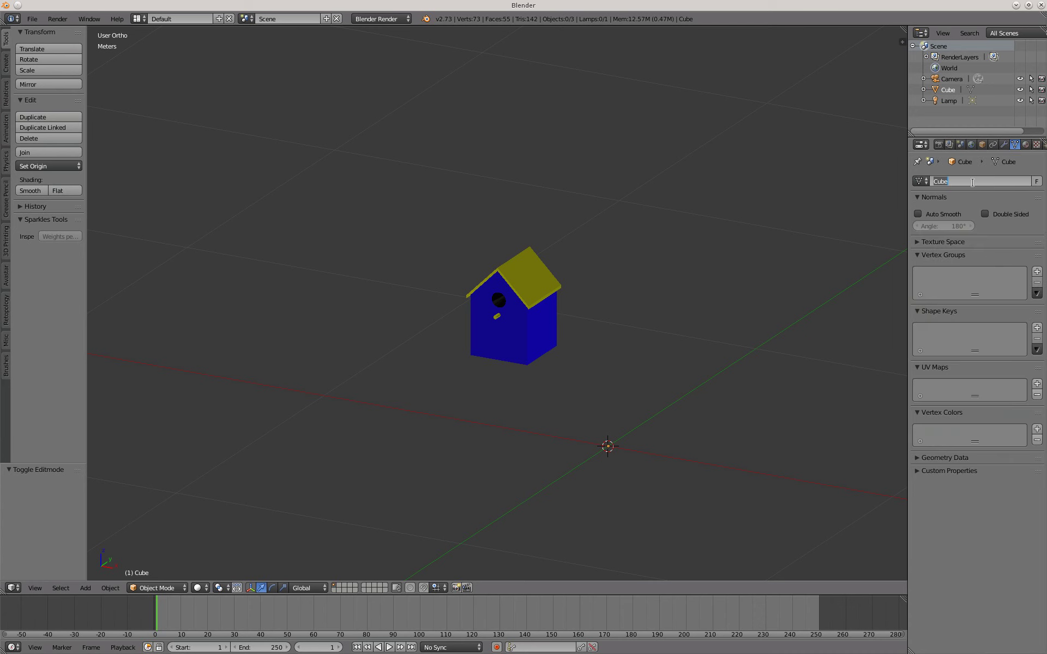
type("birdhouse")
key("Return")
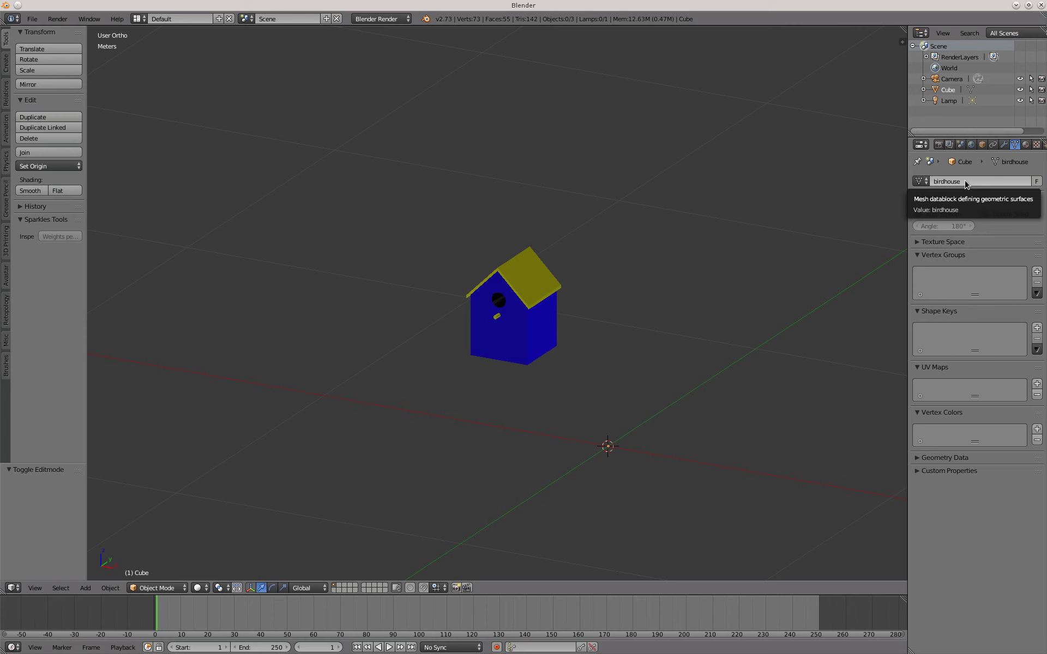
- Select the birdhouse object and save the scene in the home folder under the file name birdhouse, overwriting birdhouse.blend
right_click(540, 290)
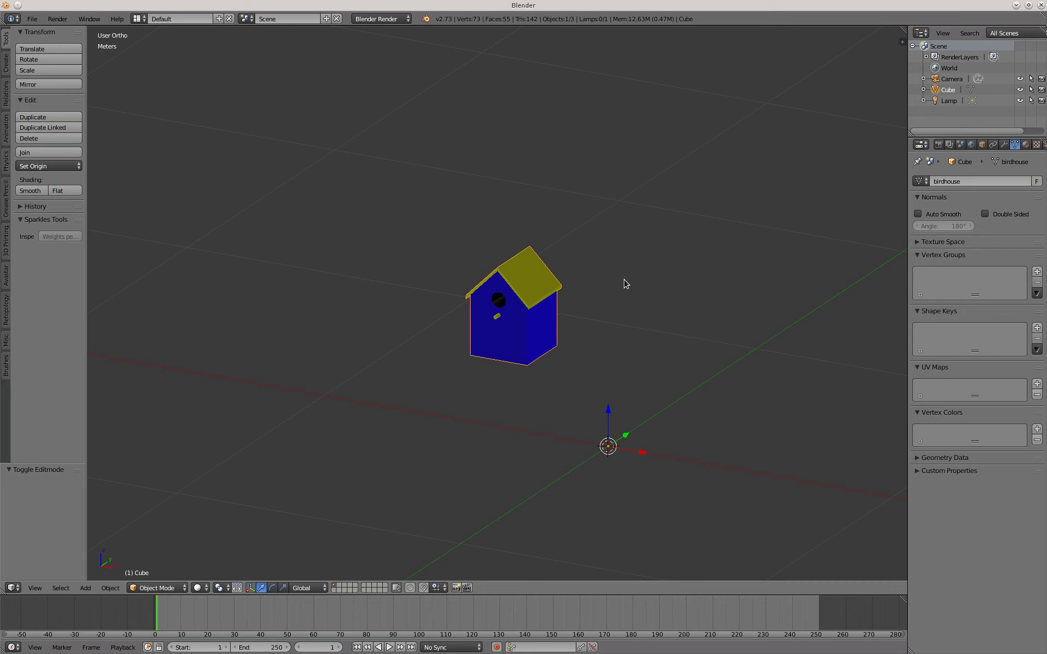
key("ctrl+shift+s")
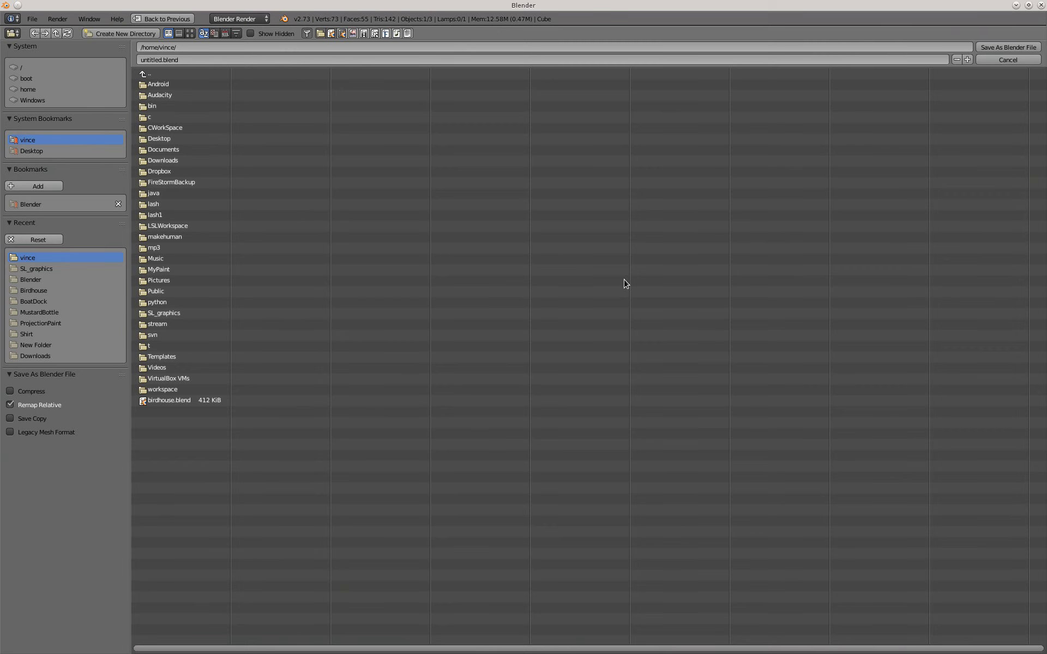
left_click(170, 60)
type("birdhouse")
key("Return")
key("Return")
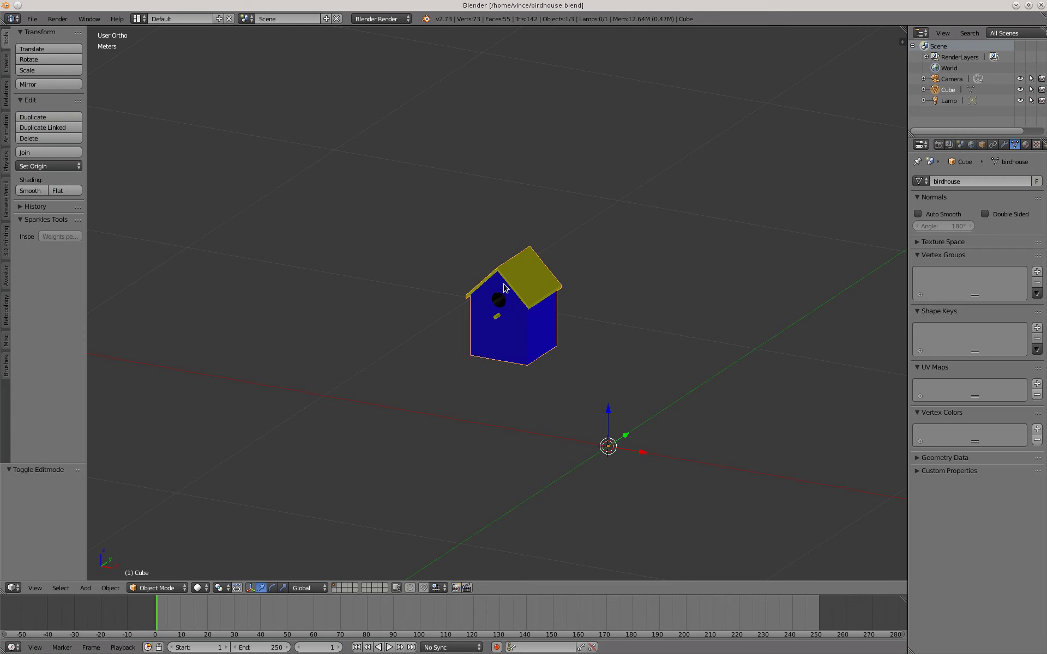
- Export the selected birdhouse in Collada (Default) format as birdhouse.dae in the home folder
key("a")
key("a")
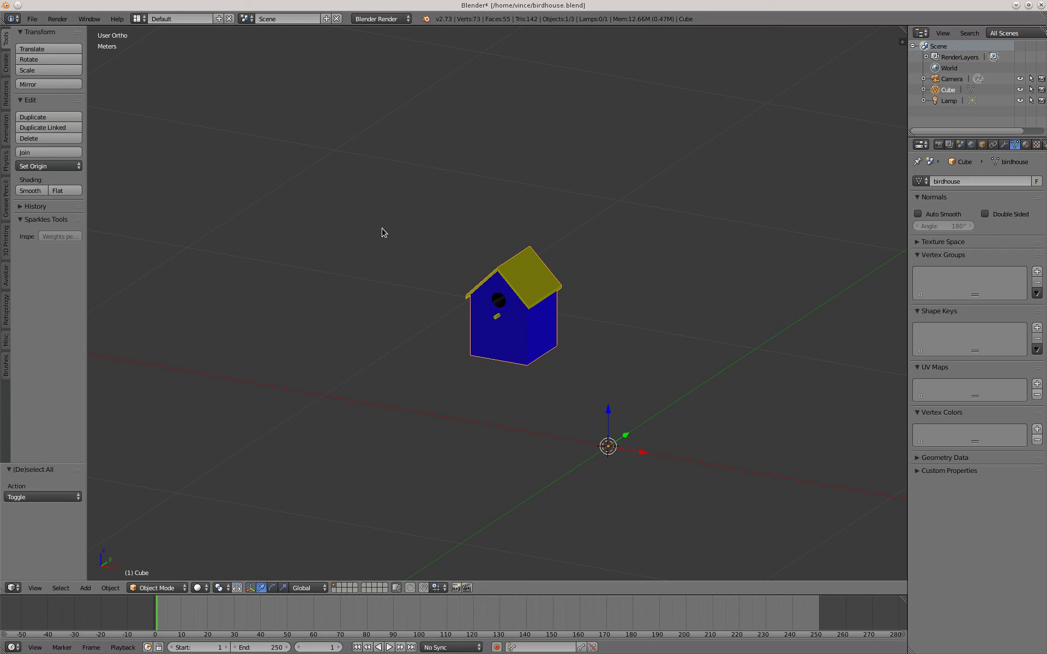
left_click(32, 19)
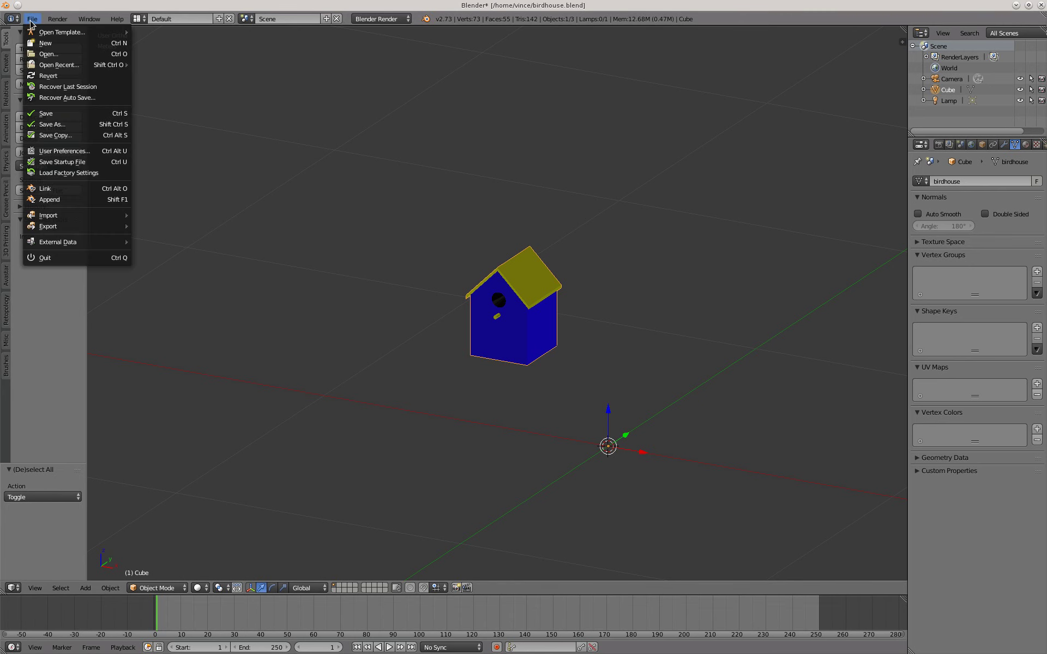
mouse_move(54, 229)
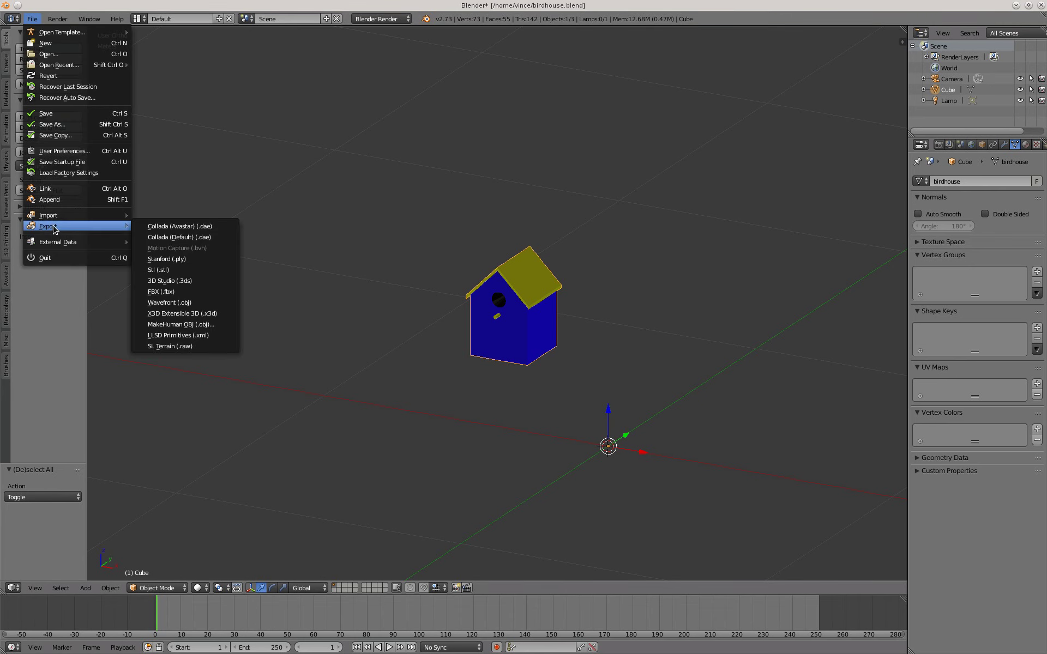
left_click(153, 238)
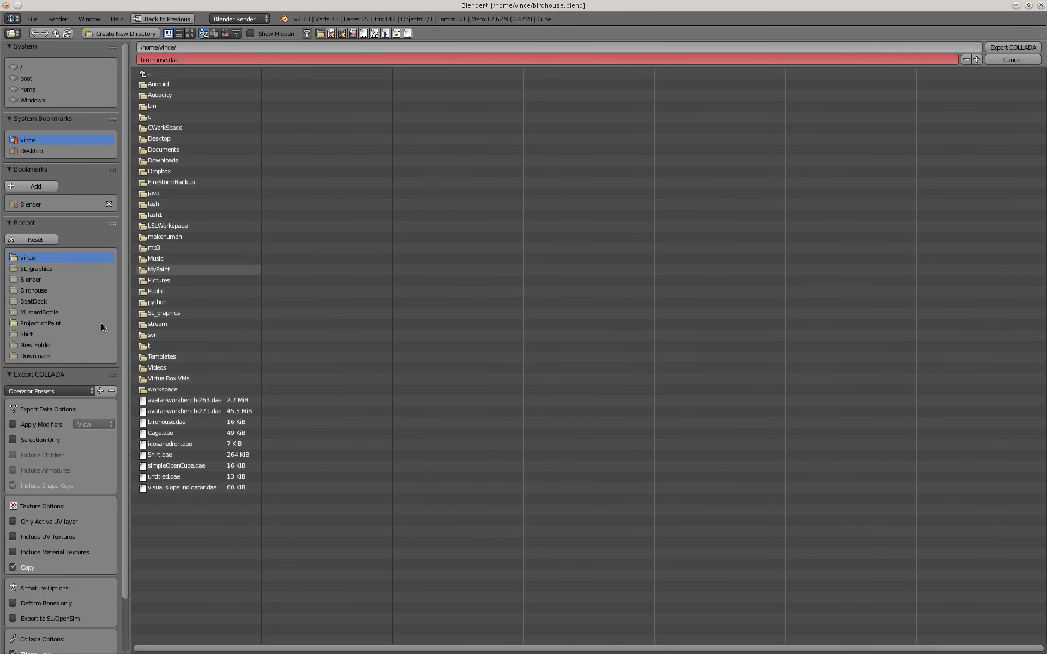
left_click(1015, 48)
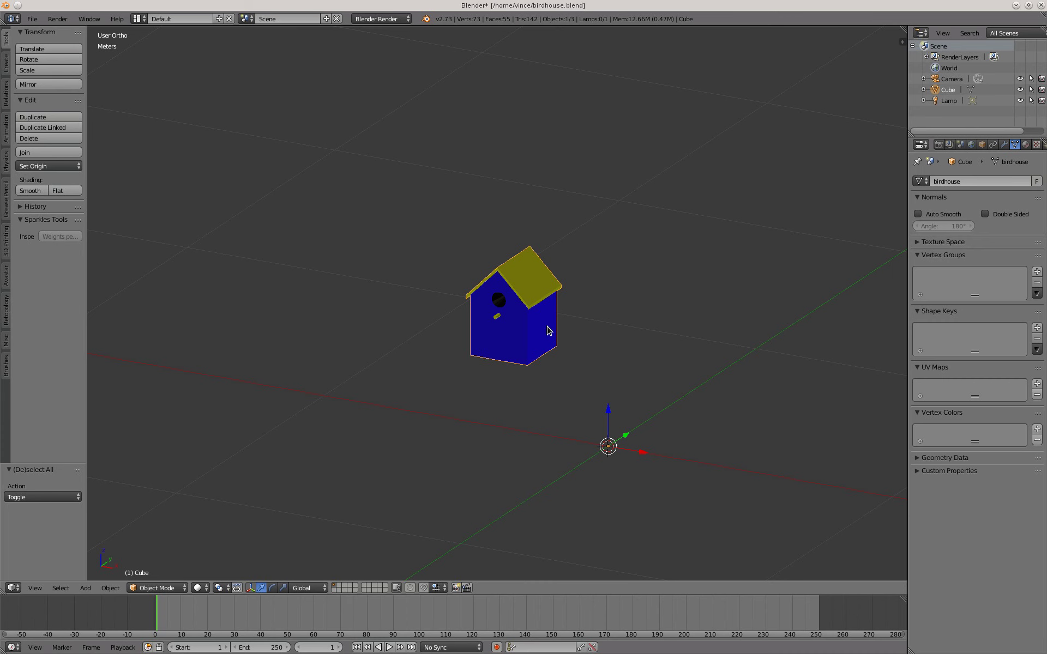
- Switch to Firestorm, load birdhouse.dae for a mesh model upload and dismiss the OpenSimulator notice
key("ctrl+alt+Right")
key("ctrl+alt+Right")
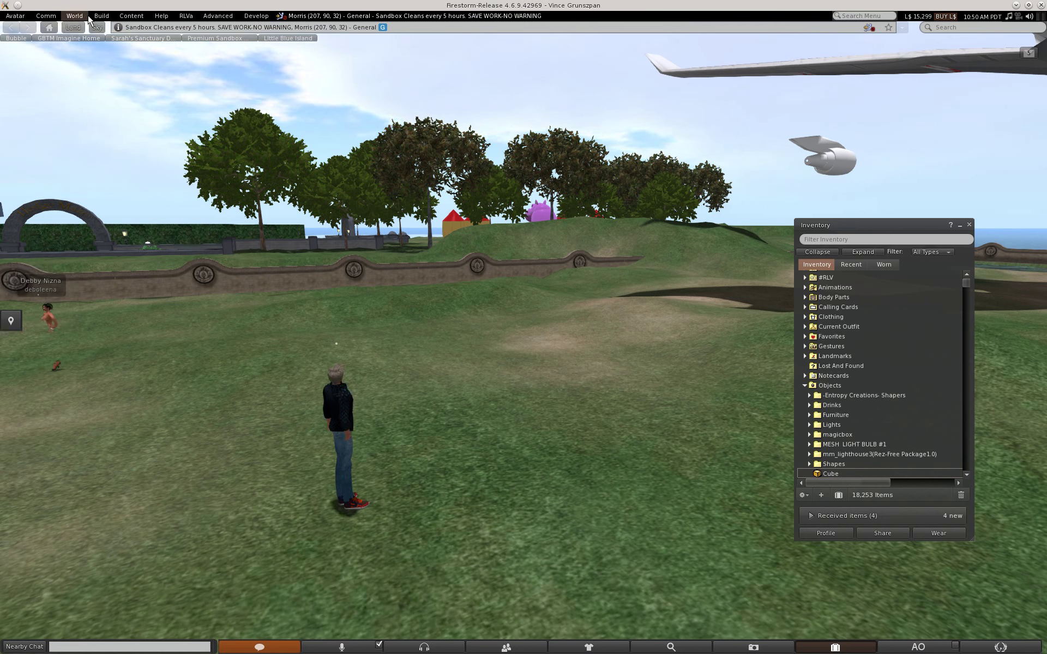
left_click(106, 19)
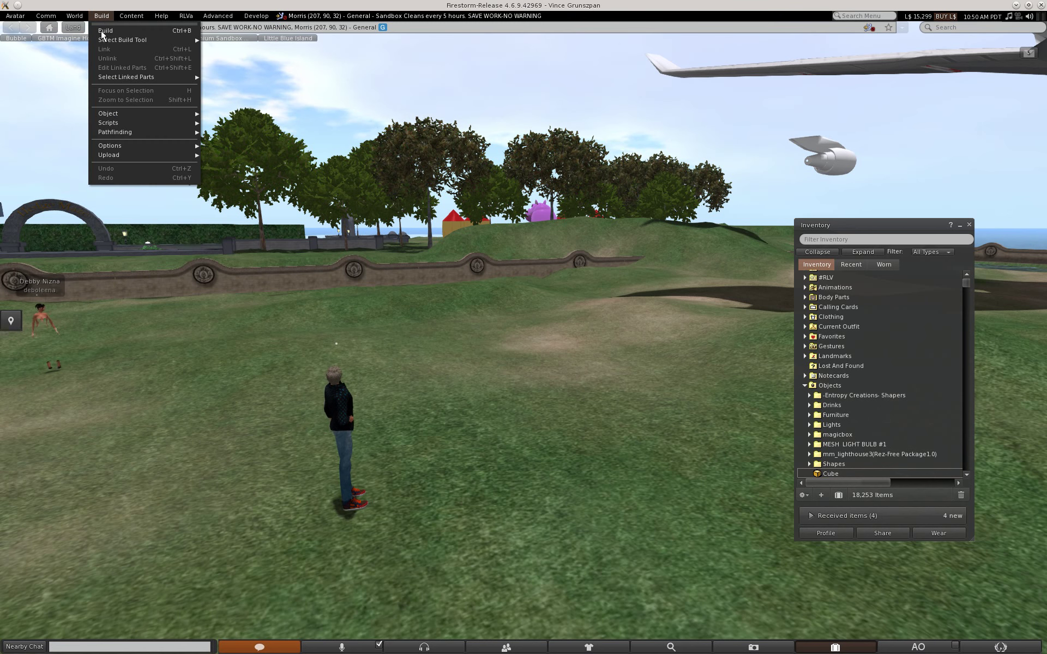
mouse_move(116, 155)
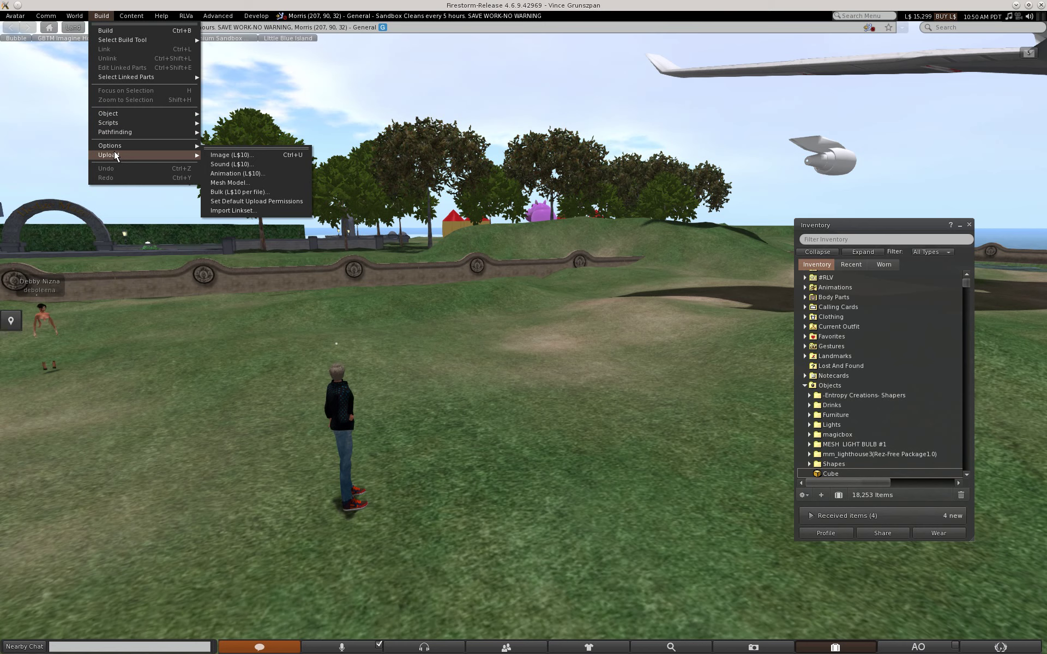
left_click(231, 182)
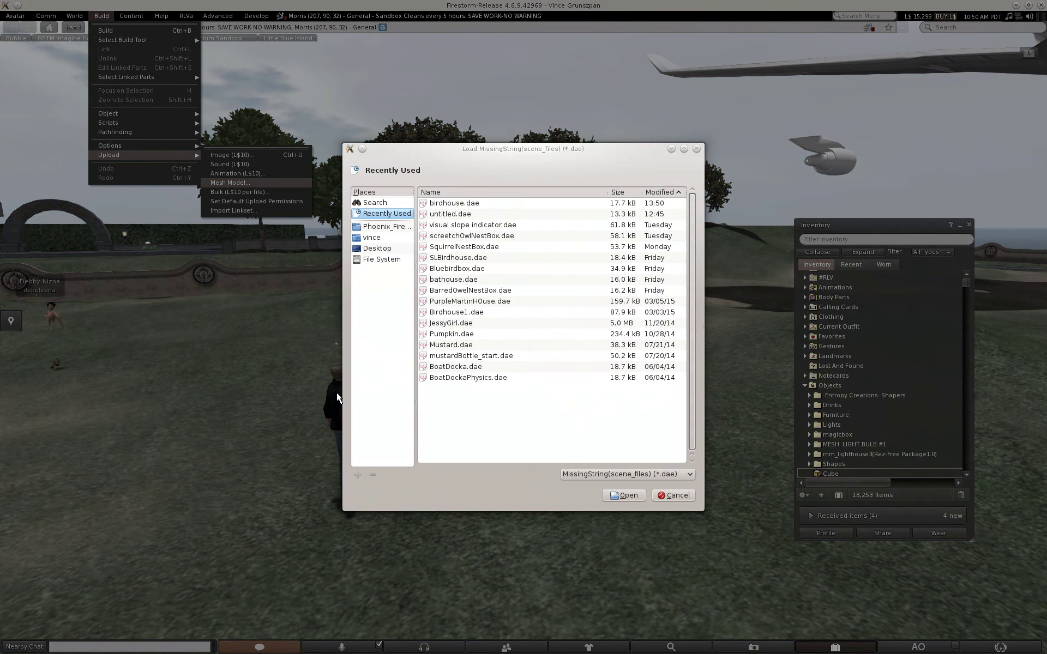
left_click(461, 203)
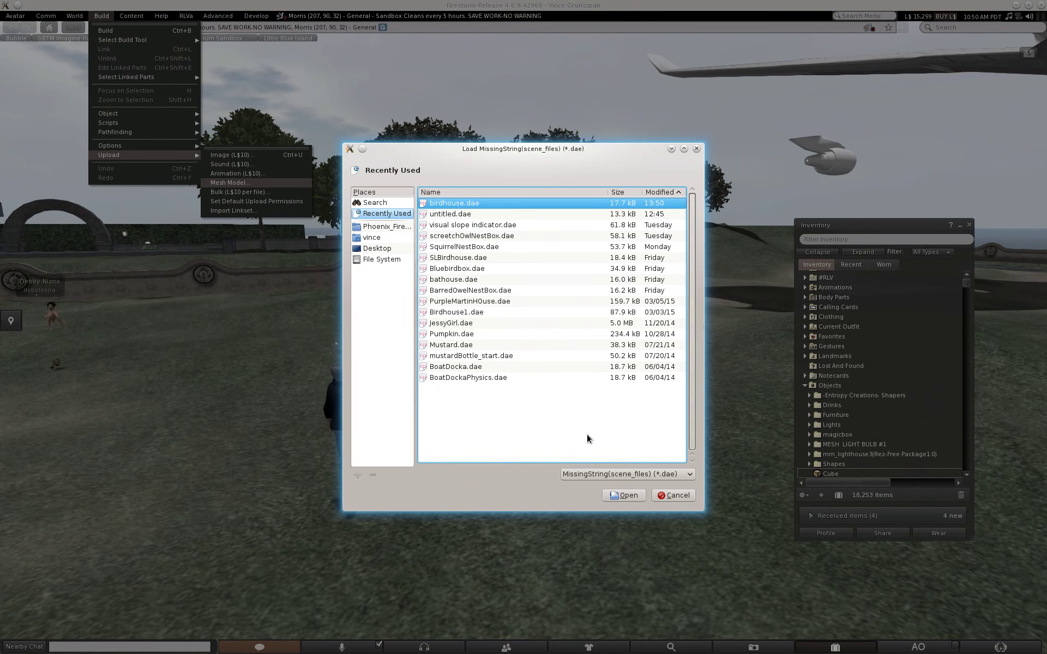
left_click(627, 494)
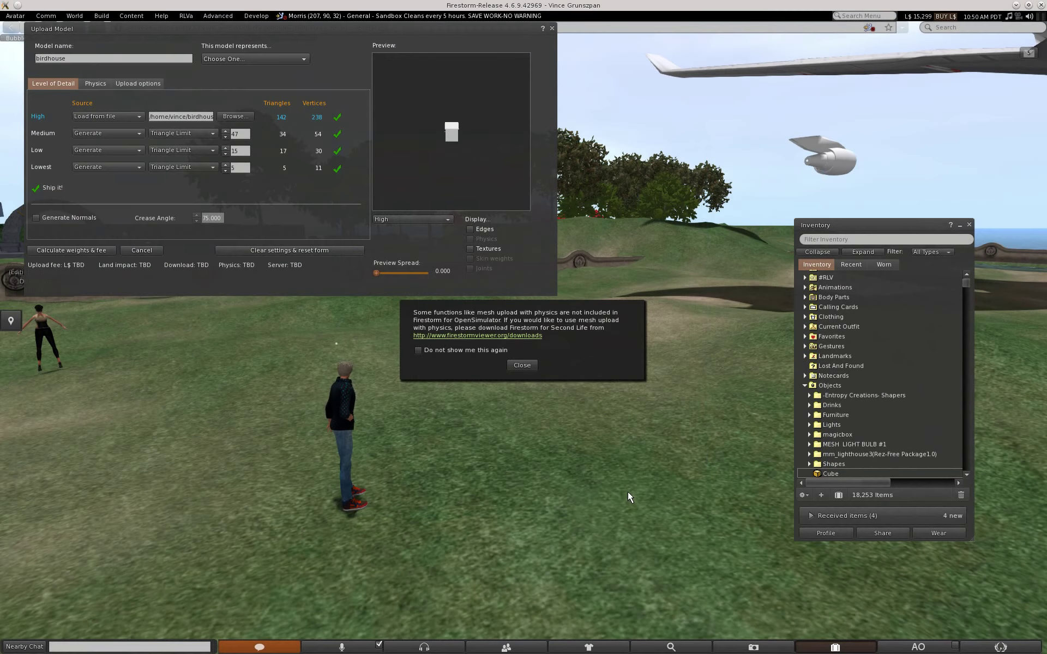
left_click(534, 365)
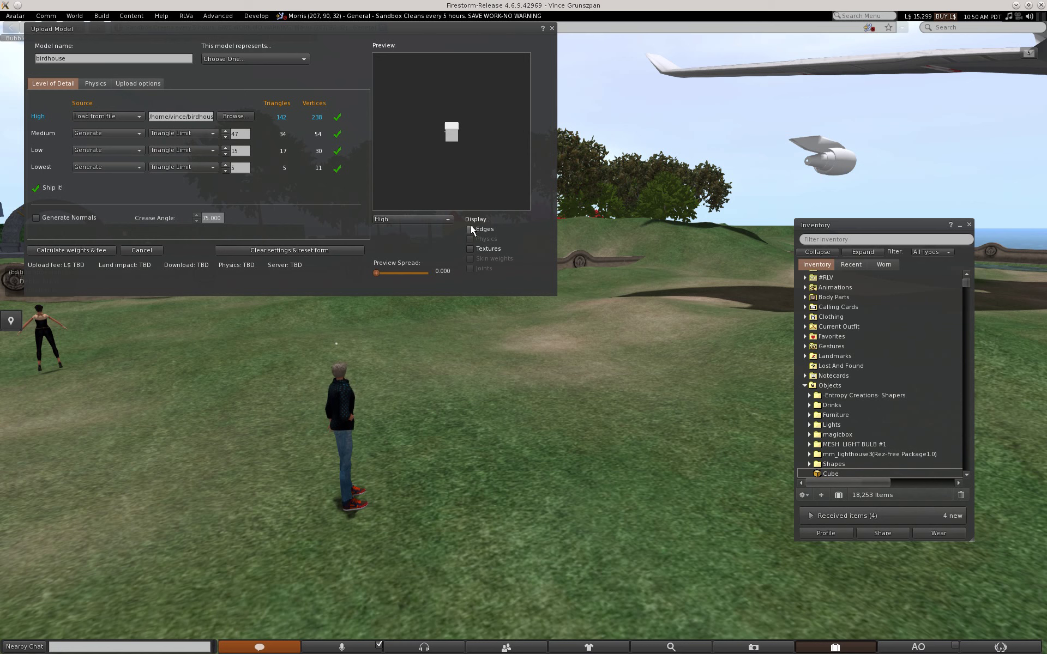
- Turn on textures in the upload preview and examine the coloured birdhouse up close from its front corner
left_click(469, 249)
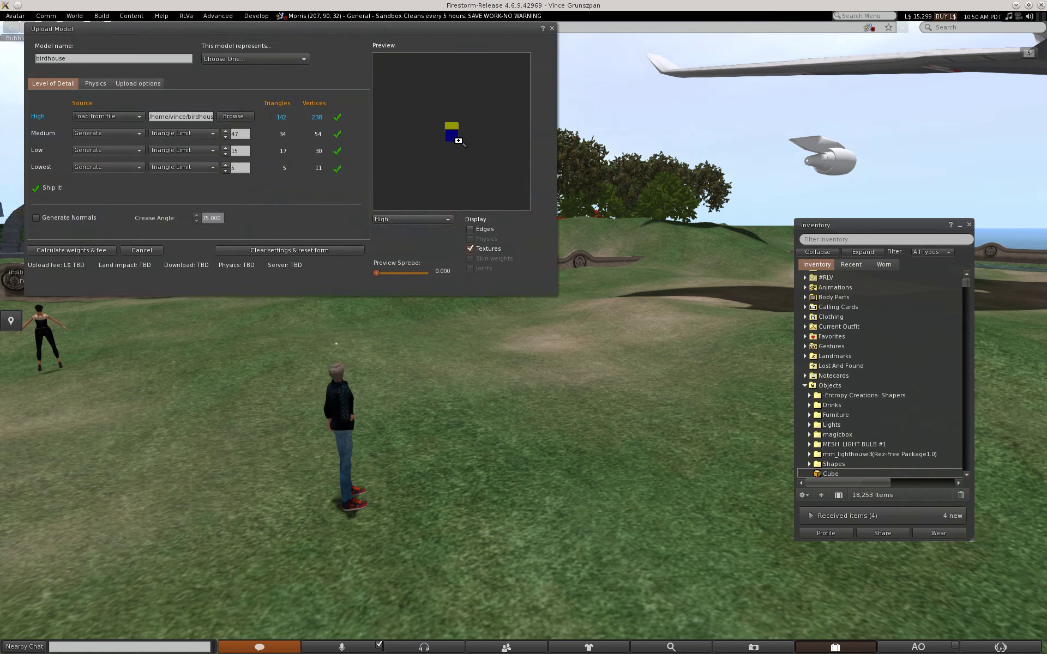
mouse_move(454, 136)
left_mouse_down("ctrl+alt")
mouse_move(456, 125)
mouse_move(459, 150)
mouse_move(499, 142)
mouse_move(496, 158)
mouse_move(464, 156)
mouse_move(491, 163)
mouse_move(495, 155)
mouse_move(467, 145)
left_mouse_up("ctrl+alt")
scroll(459, 149, "up", 3)
scroll(459, 149, "up", 5)
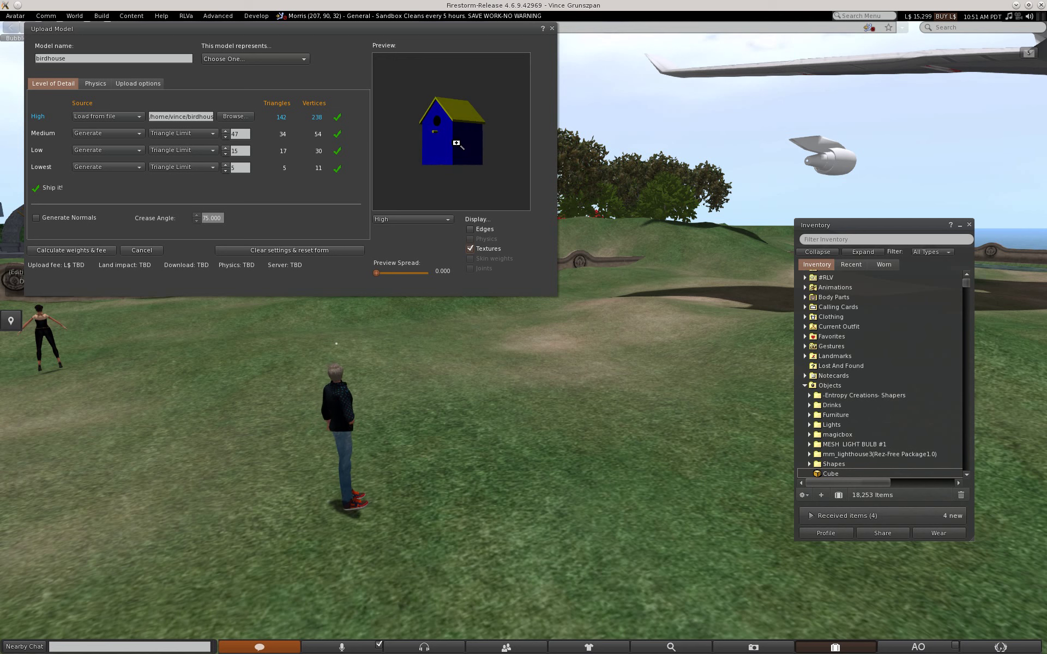
- Classify the model as "Smaller, non-moving etc" and set the Lowest level of detail's triangle limit to 15
left_click(221, 57)
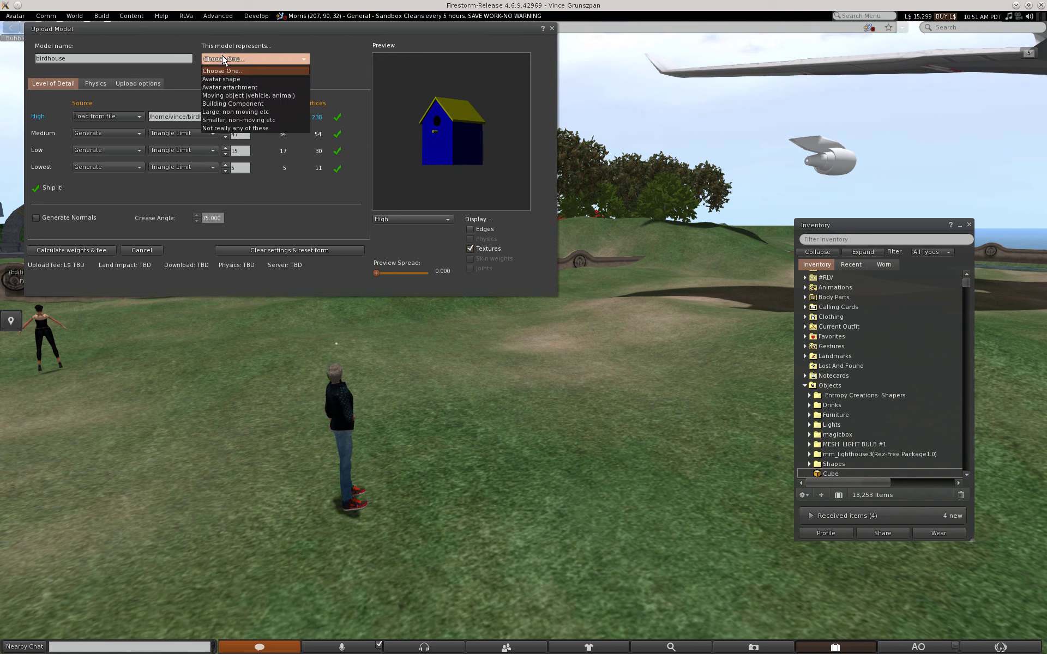
left_click(230, 119)
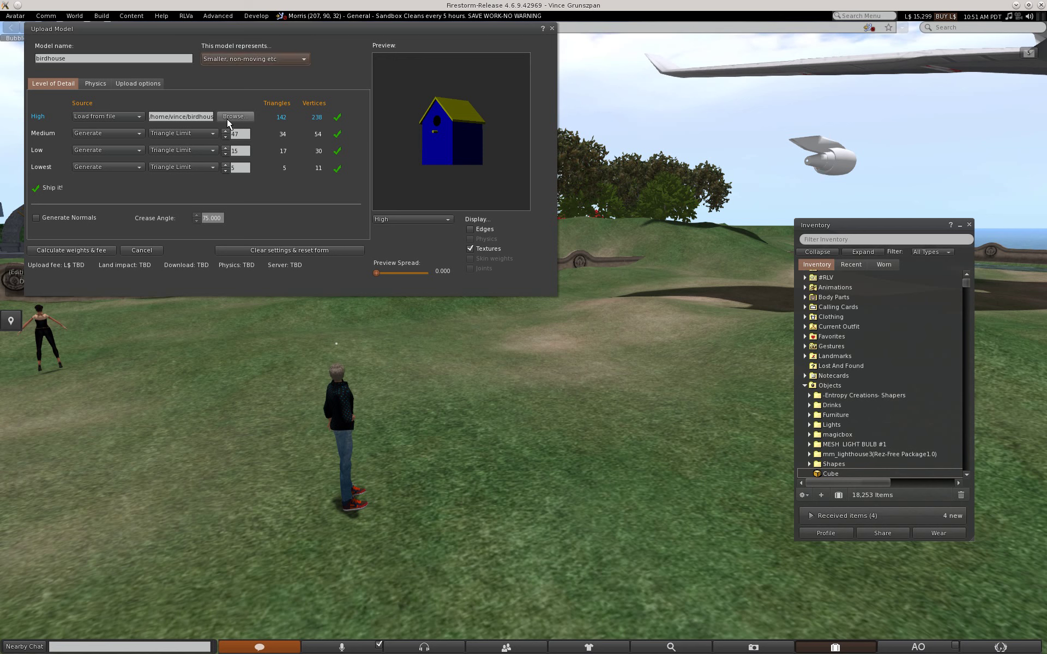
left_click(244, 171)
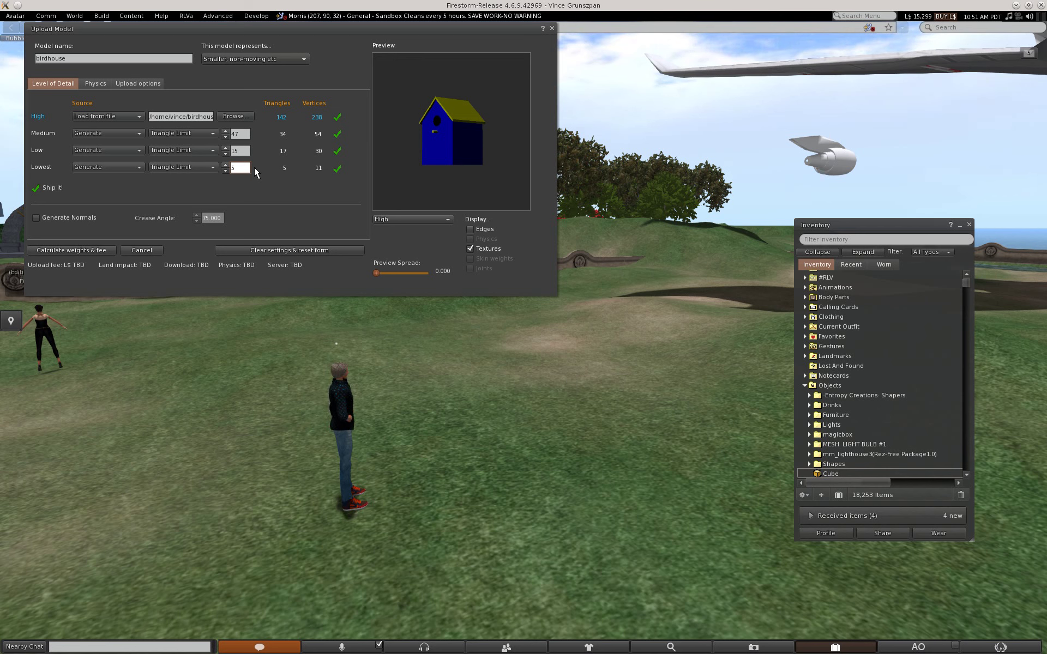
type("15")
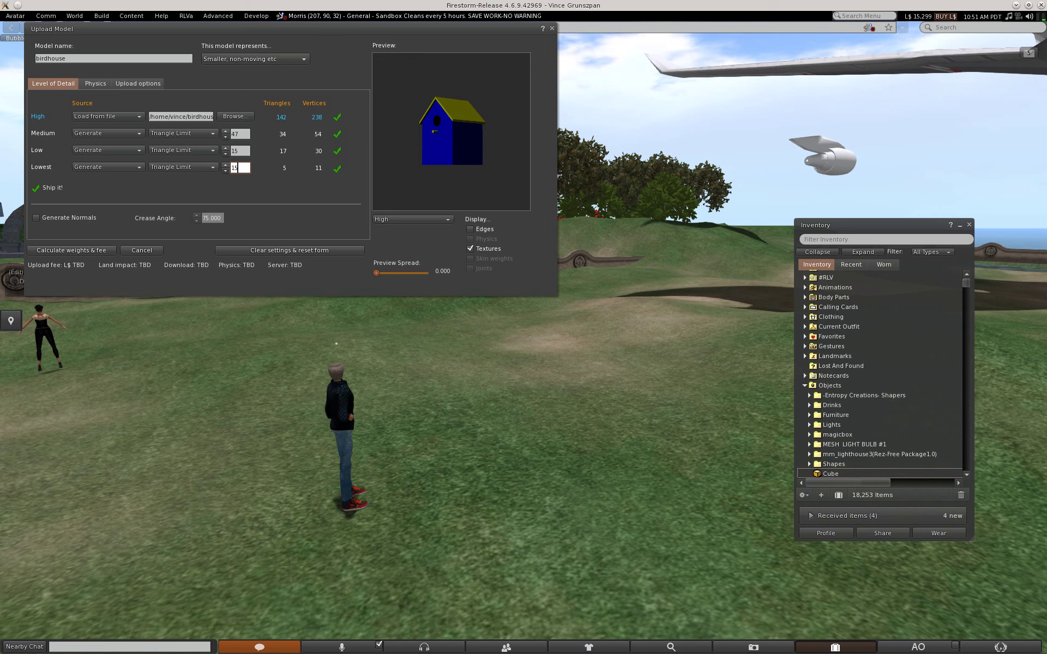
- Set the triangle limit to 47 for the Low level of detail and 142 for Medium
left_click(239, 152)
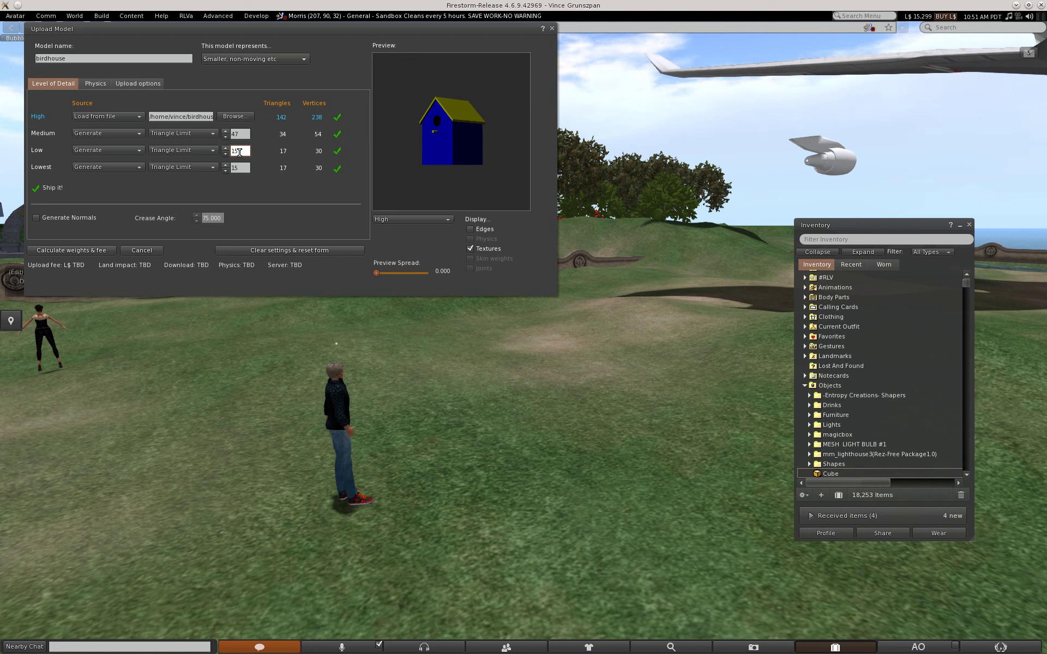
key("BackSpace")
key("BackSpace")
type("47")
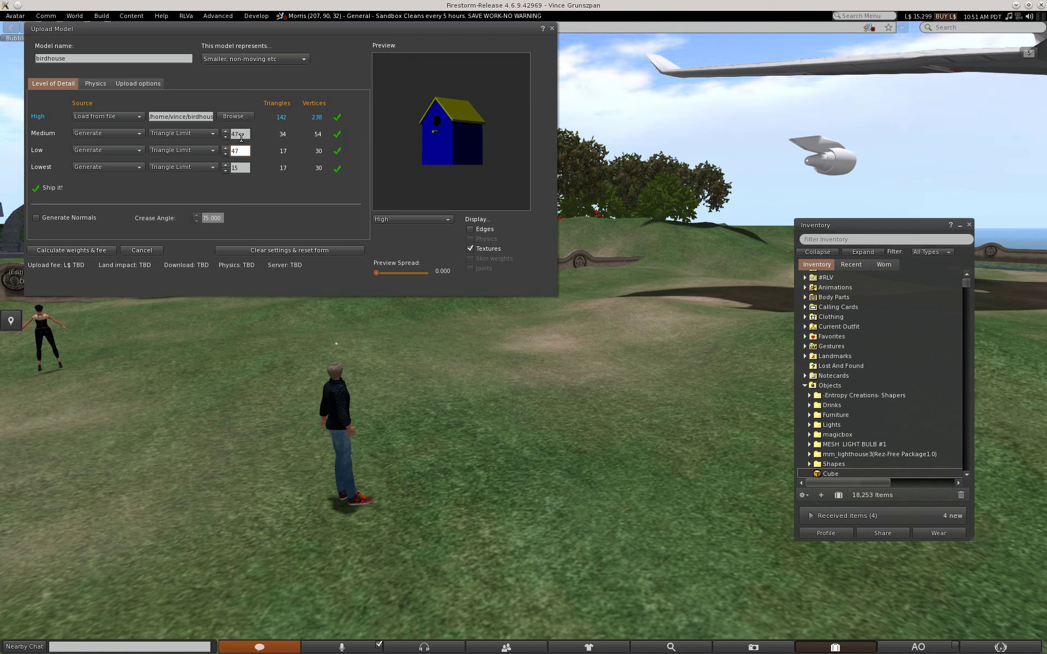
left_click(241, 134)
key("BackSpace")
key("BackSpace")
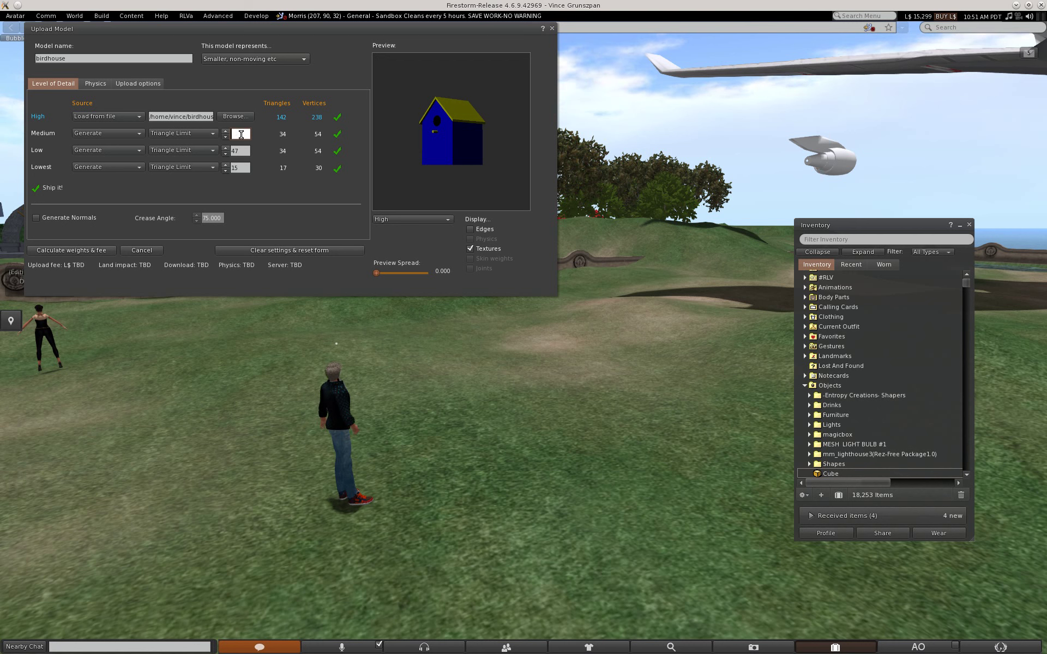
type("142")
key("Return")
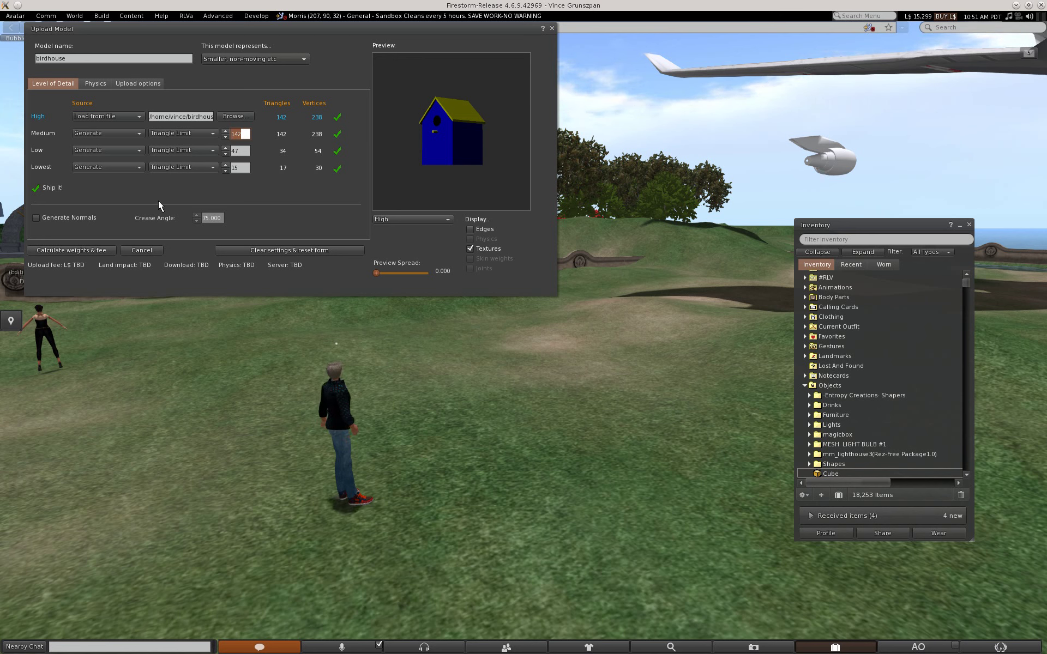
- Calculate the model's weights and fee, upload the birdhouse and dismiss the payment notice
left_click(63, 248)
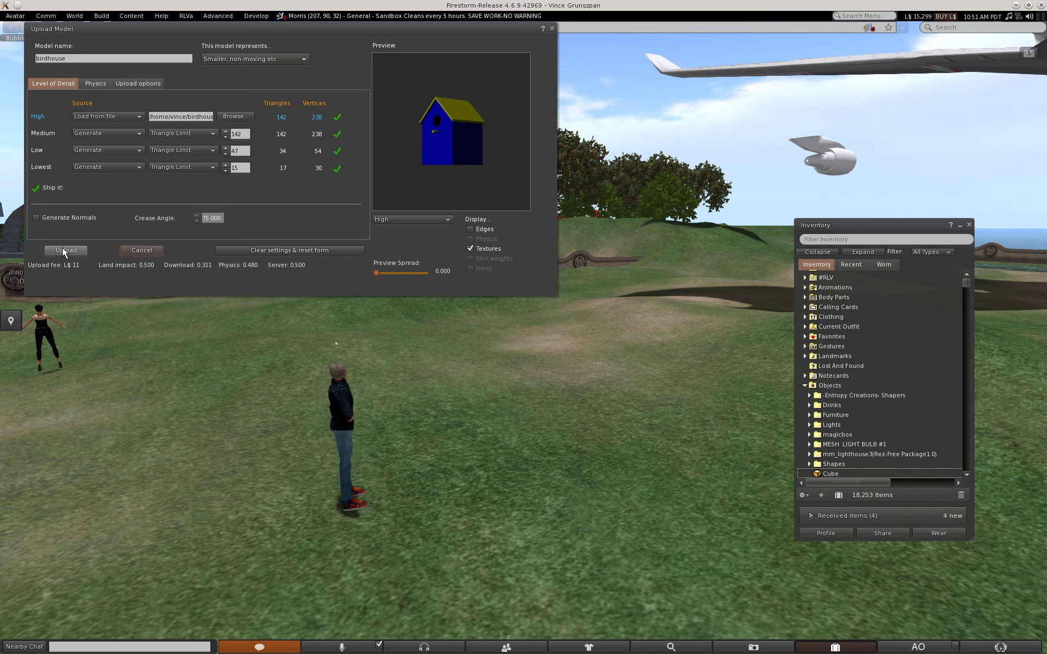
left_click(66, 250)
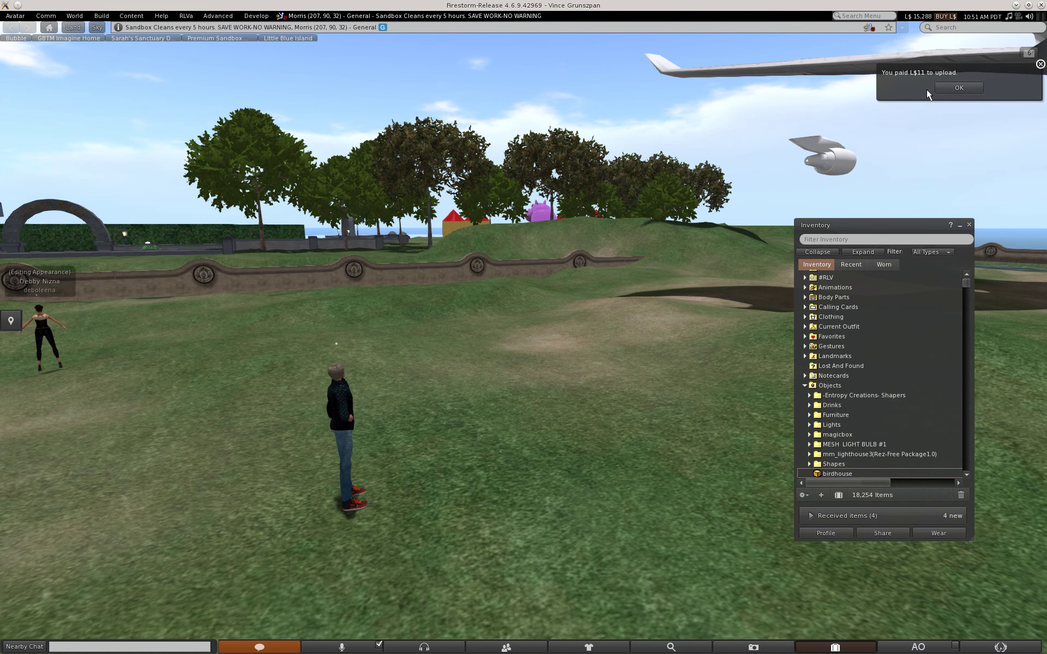
left_click(950, 88)
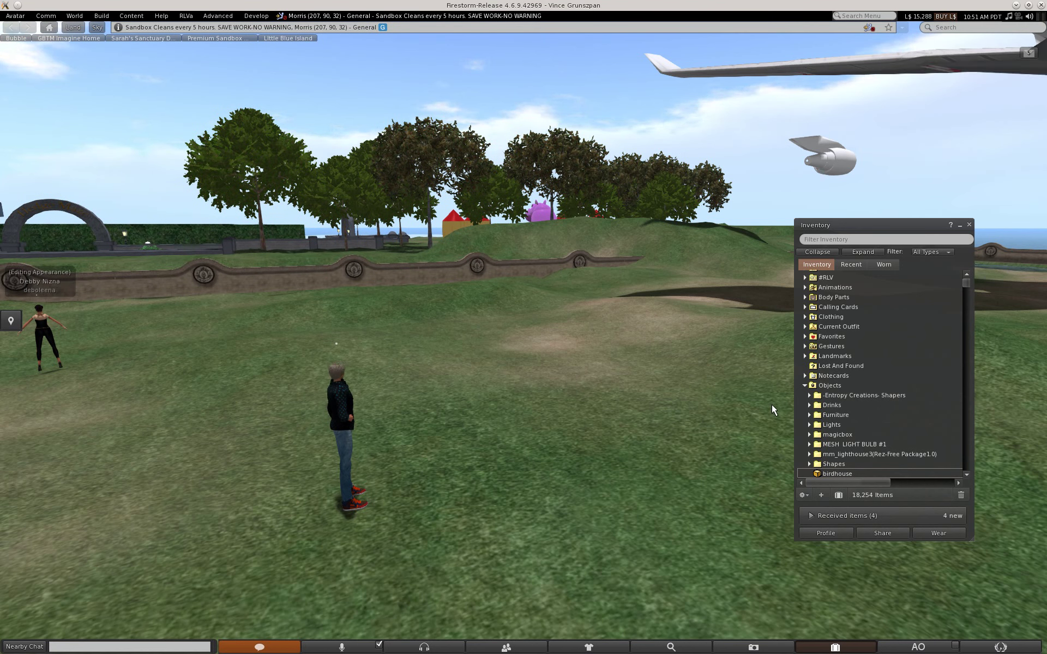
- Place the uploaded birdhouse from the inventory on the ground beside the avatar and view its front up close
left_click(836, 472)
left_click_drag(784, 476, 539, 499)
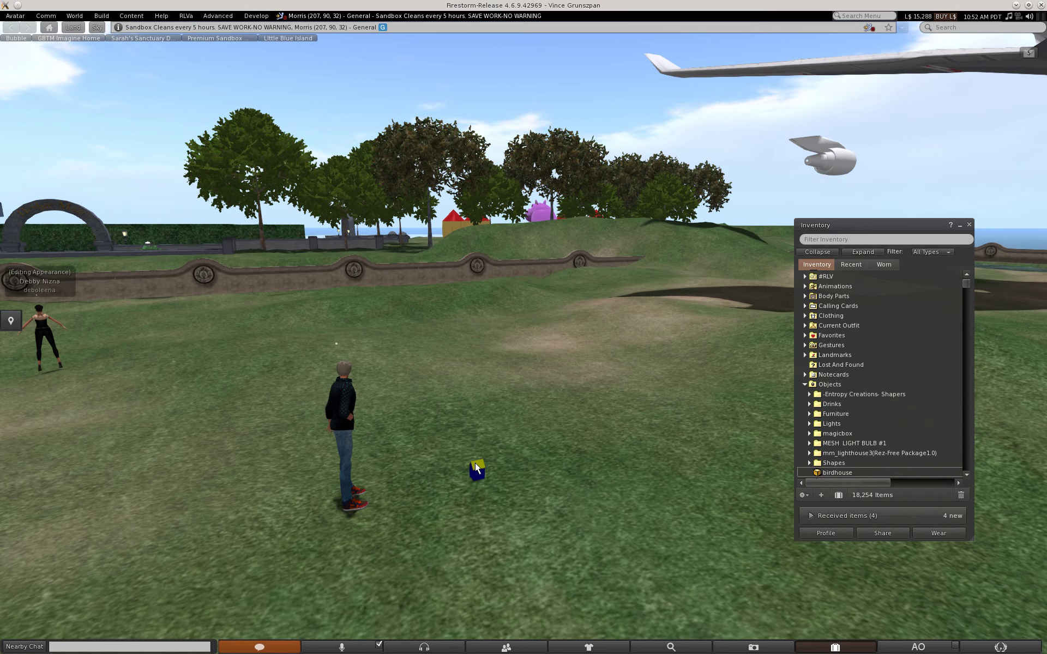
left_click_drag(477, 474, 258, 345, "alt")
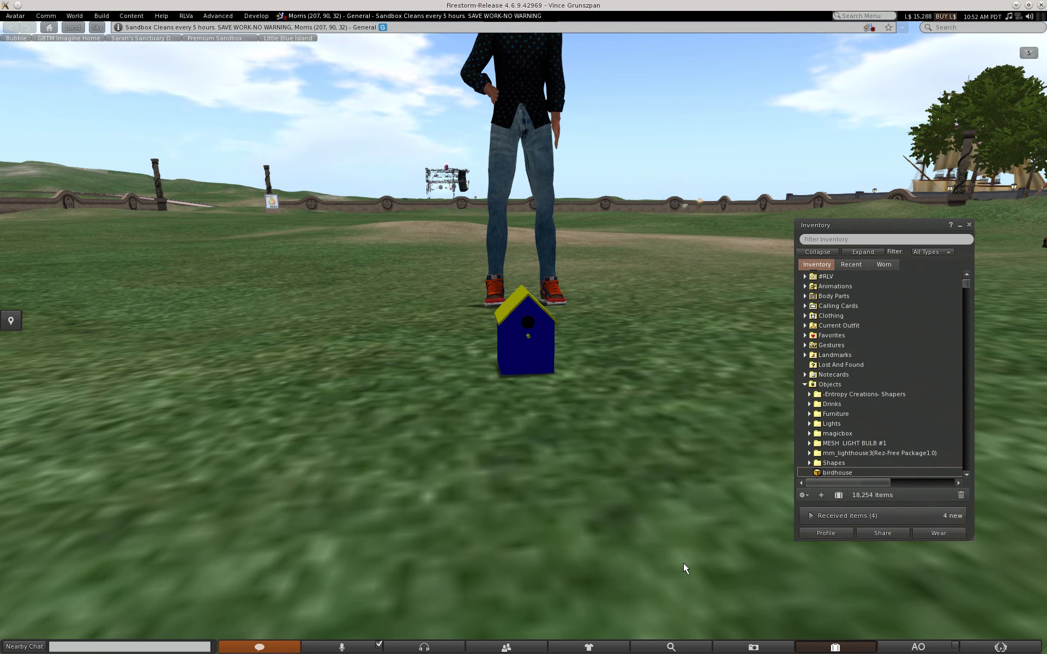
mouse_move(936, 649)
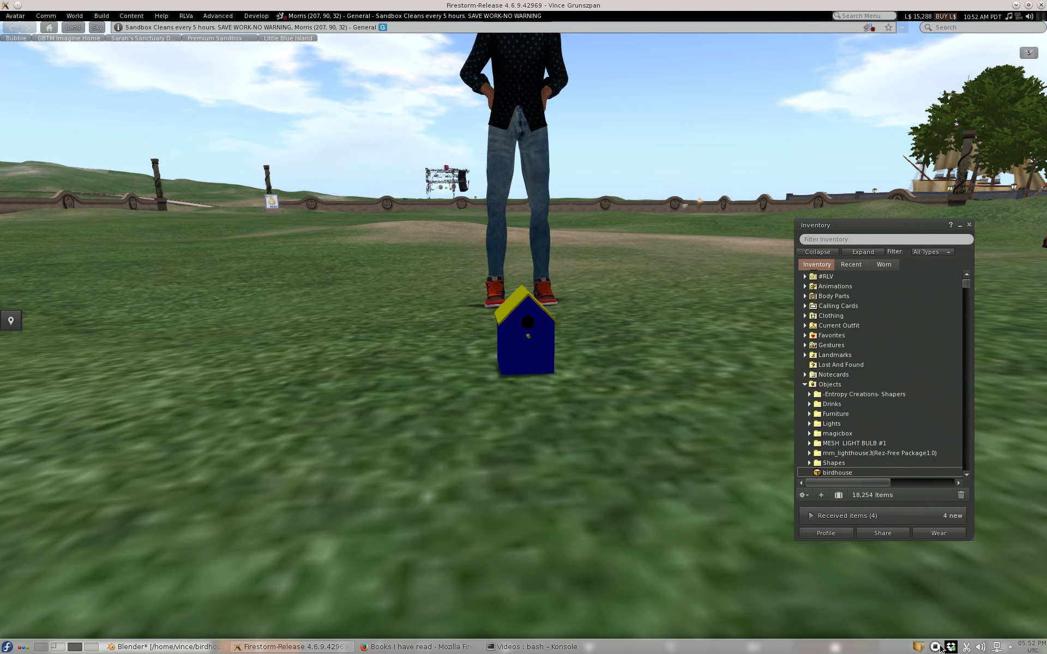